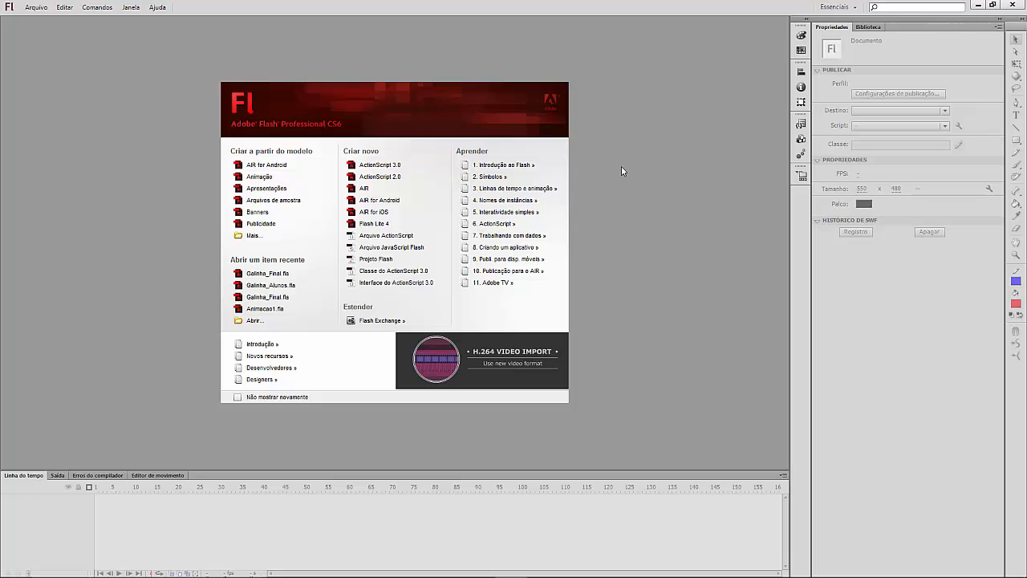
- Switch to the Adobe Brasil site in Chrome and open the full list of Creative Cloud desktop applications
{"action": "mouse_move", "coordinate": [475, 567]}
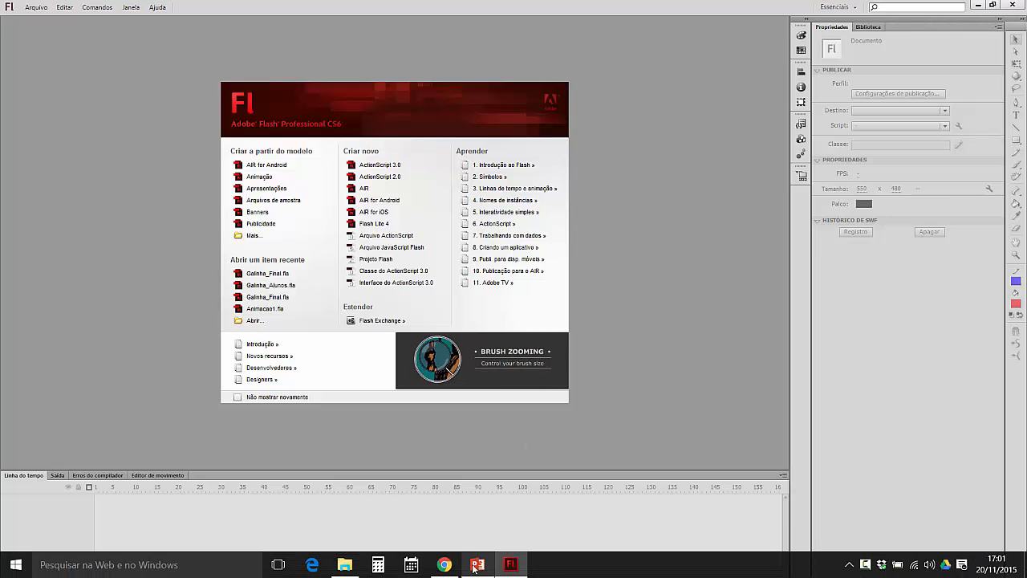
{"action": "left_click", "coordinate": [444, 564]}
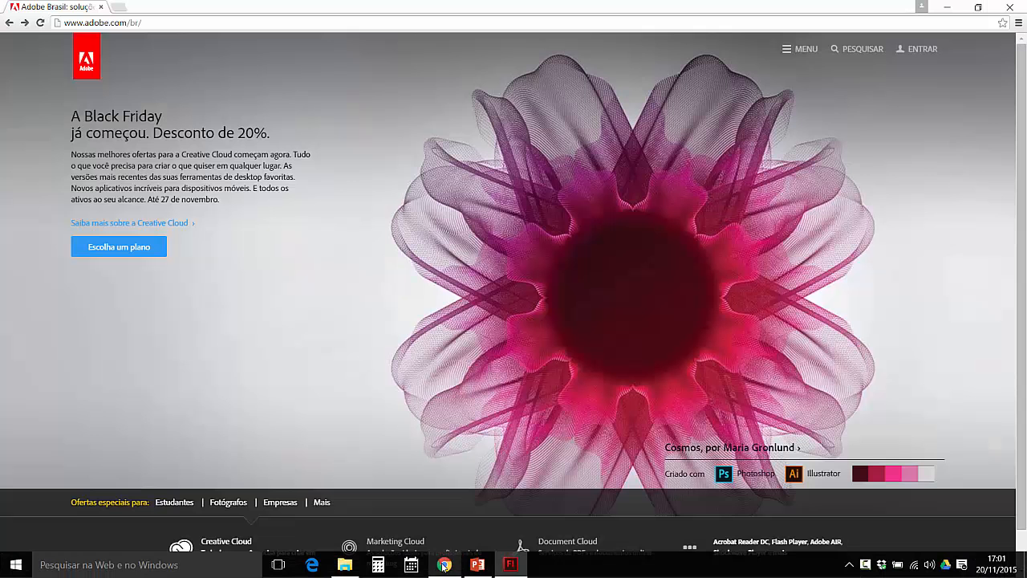
{"action": "left_click_drag", "start_coordinate": [65, 22], "coordinate": [143, 23]}
{"action": "left_click", "coordinate": [138, 24]}
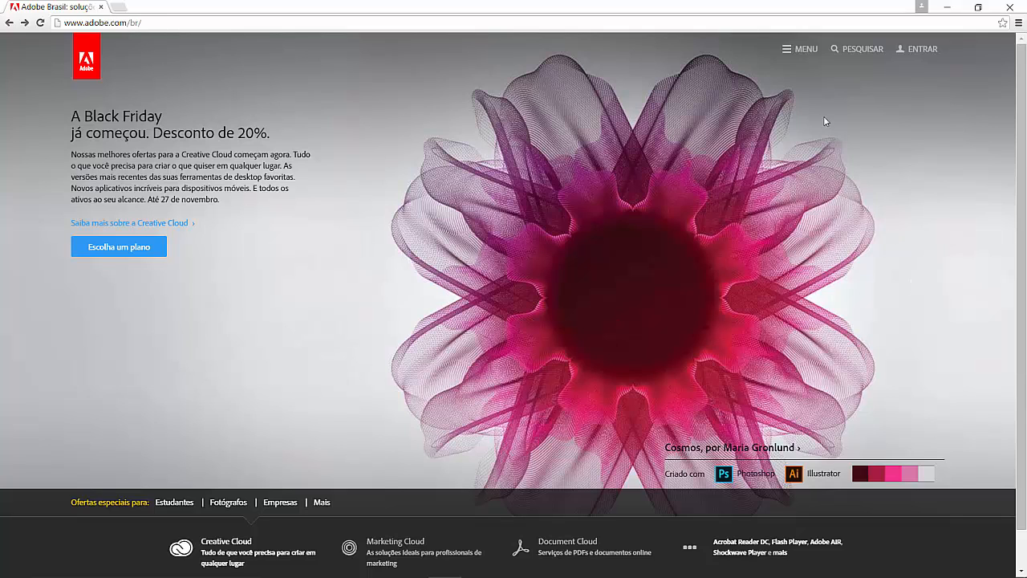
{"action": "left_click", "coordinate": [803, 51]}
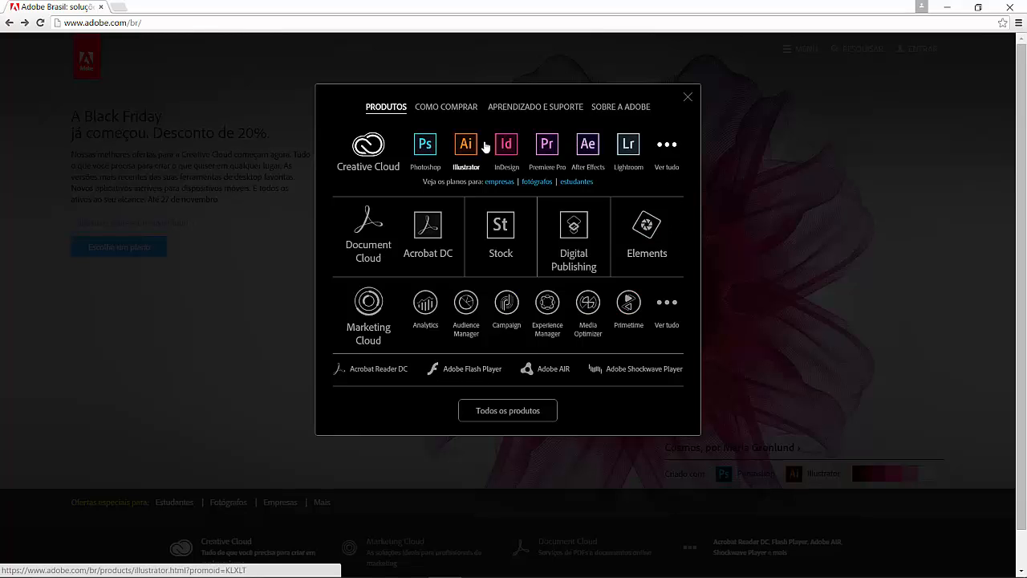
{"action": "left_click", "coordinate": [667, 149]}
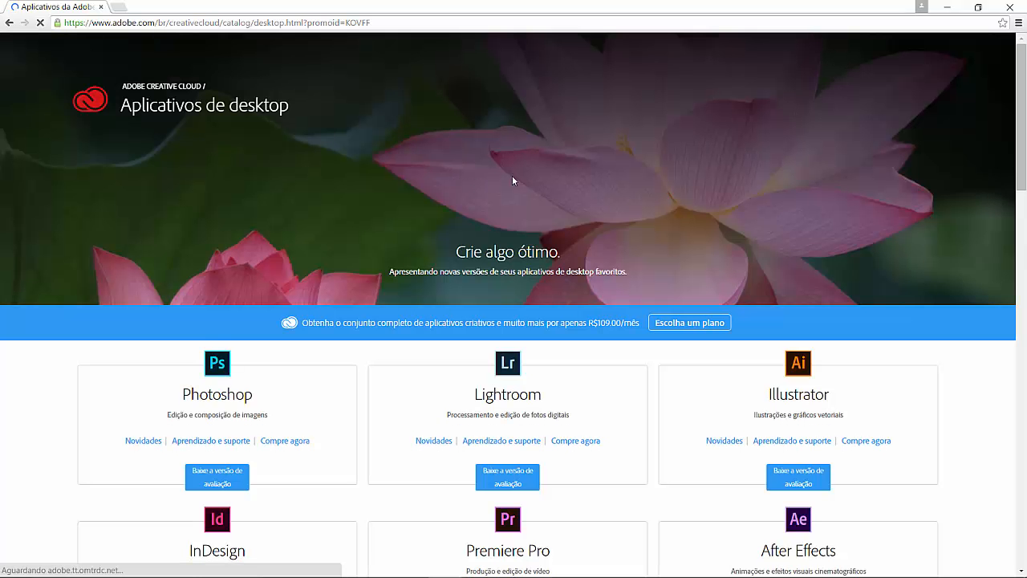
- Find Flash Professional in the desktop application catalog, open its trial version download, and highlight "CC" in the sign-up page's heading
{"action": "scroll", "coordinate": [633, 213], "scroll_direction": "down", "scroll_amount": 2}
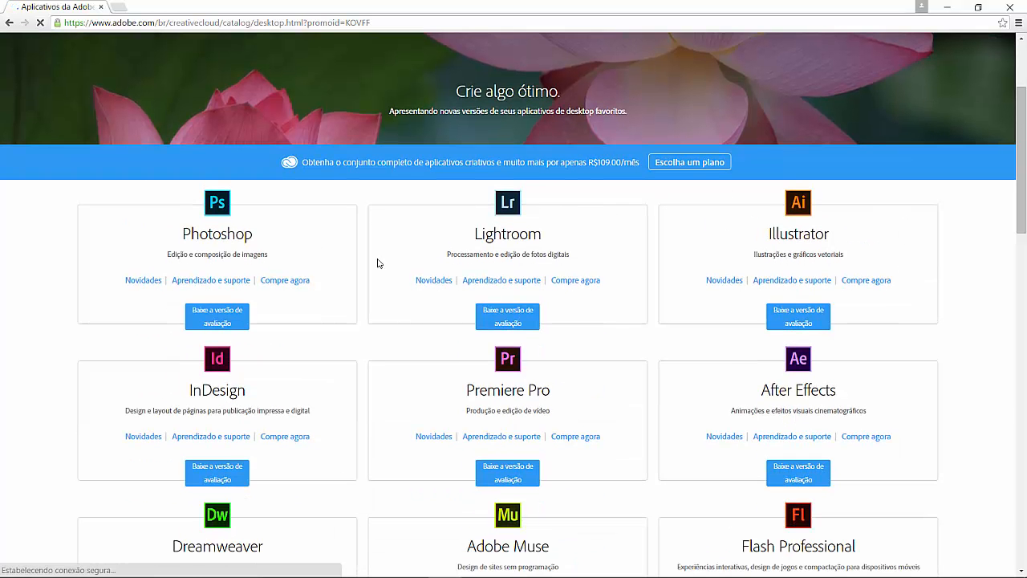
{"action": "scroll", "coordinate": [649, 342], "scroll_direction": "down", "scroll_amount": 3}
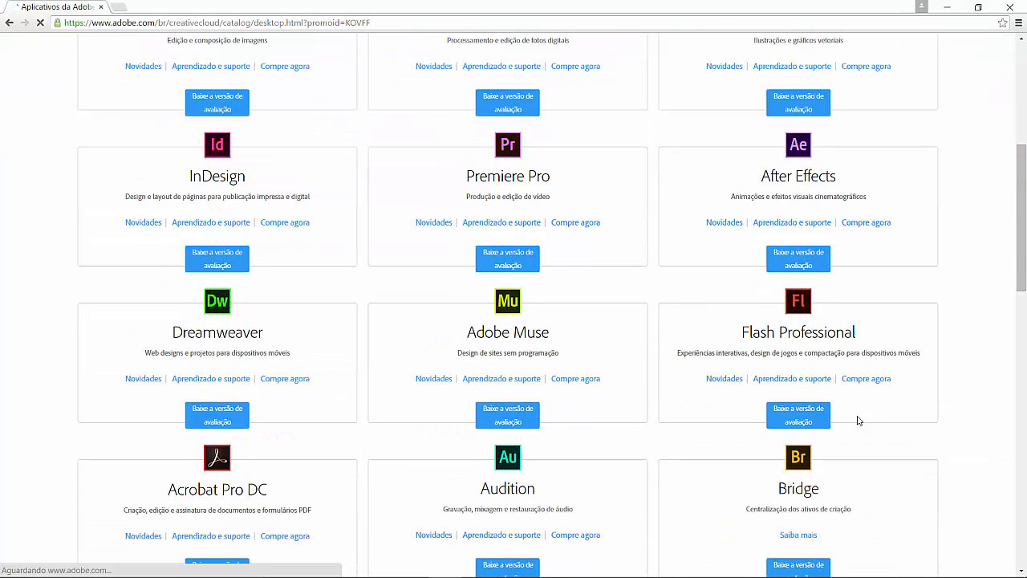
{"action": "scroll", "coordinate": [881, 398], "scroll_direction": "down", "scroll_amount": 1}
{"action": "scroll", "coordinate": [887, 391], "scroll_direction": "down", "scroll_amount": 2}
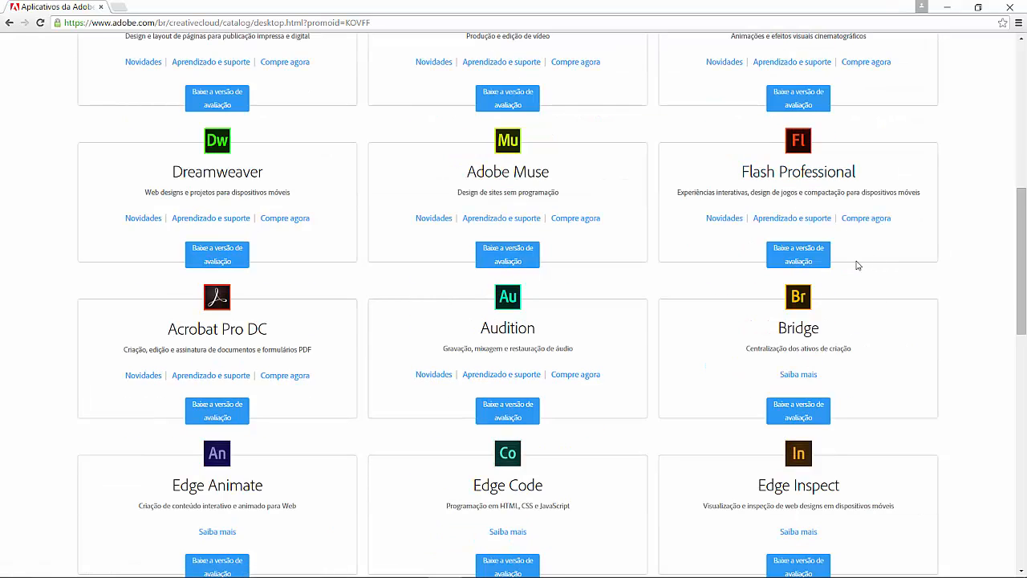
{"action": "left_click", "coordinate": [798, 255]}
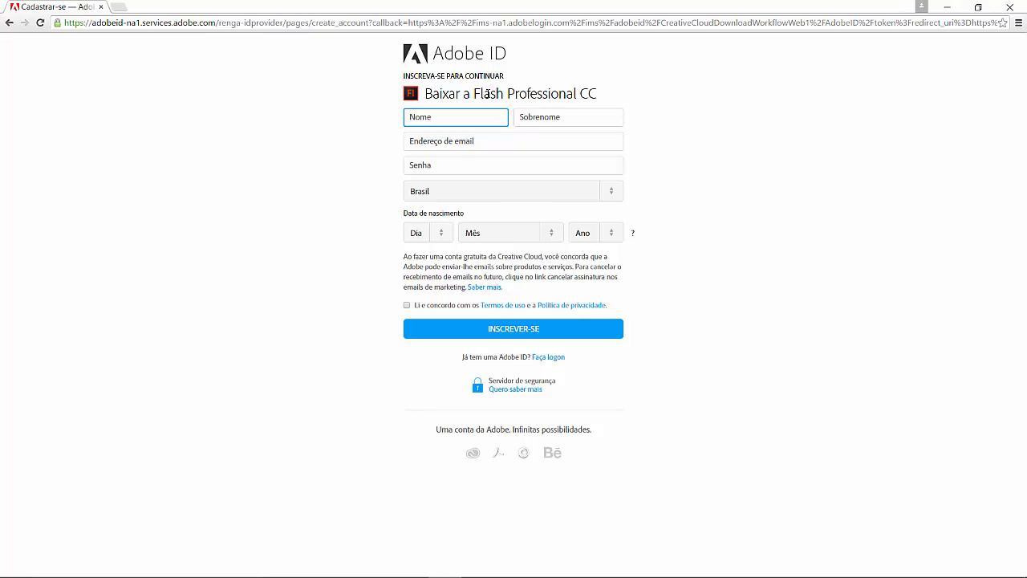
{"action": "left_click_drag", "start_coordinate": [581, 93], "coordinate": [593, 94]}
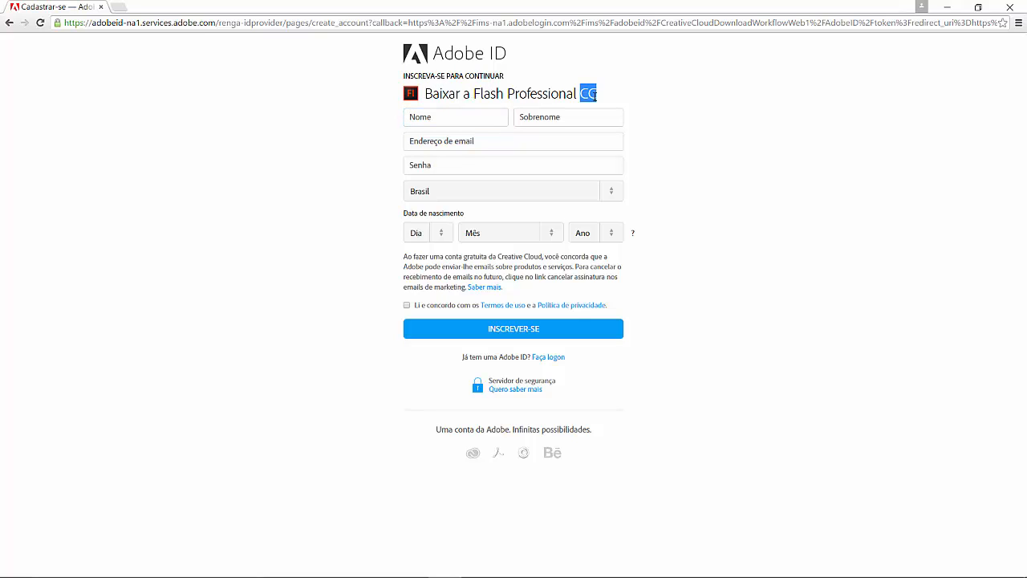
- Return to Flash Professional and bring up the settings for creating a new document
{"action": "left_click", "coordinate": [950, 7]}
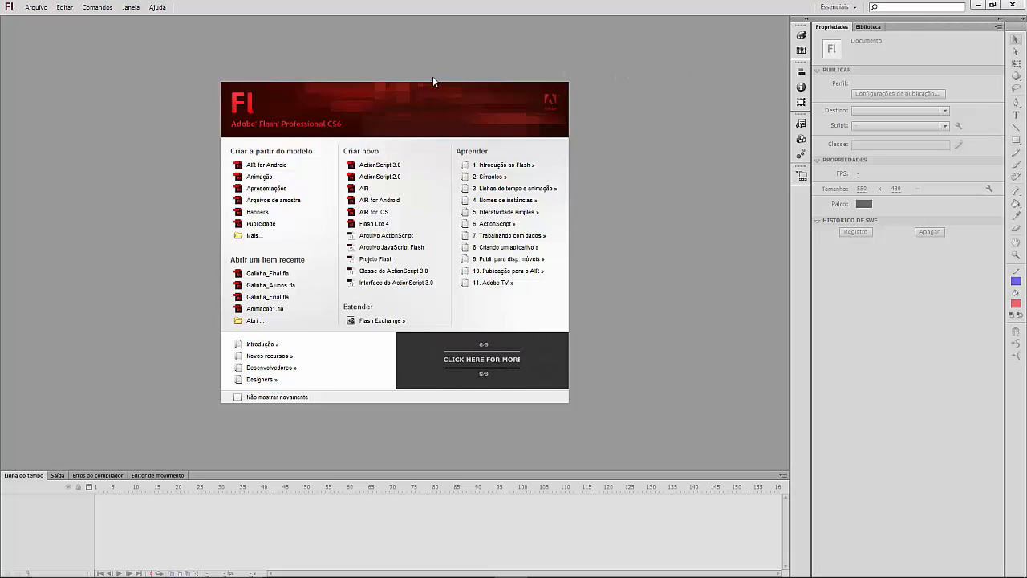
{"action": "left_click", "coordinate": [36, 7]}
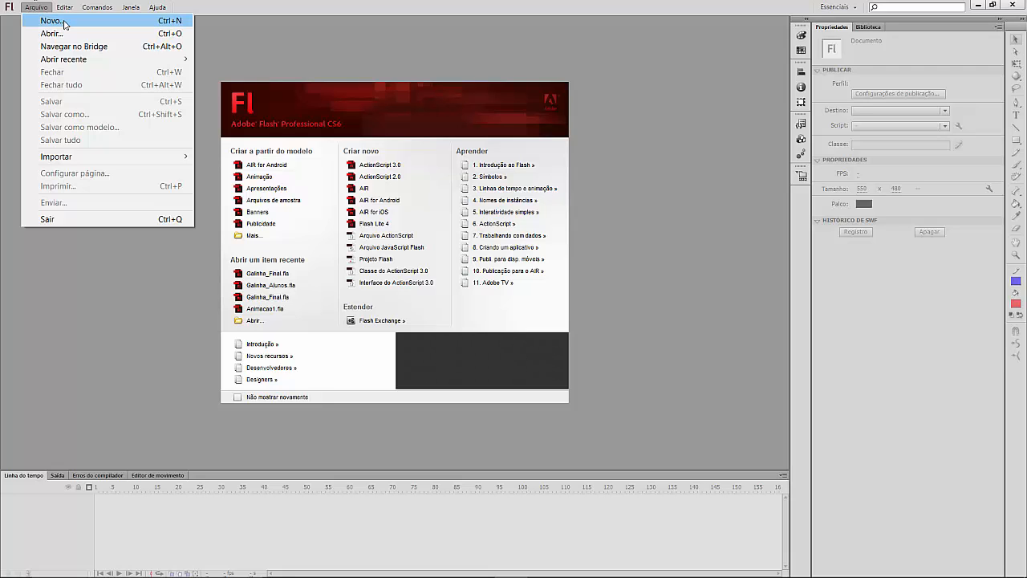
{"action": "key", "text": "Escape"}
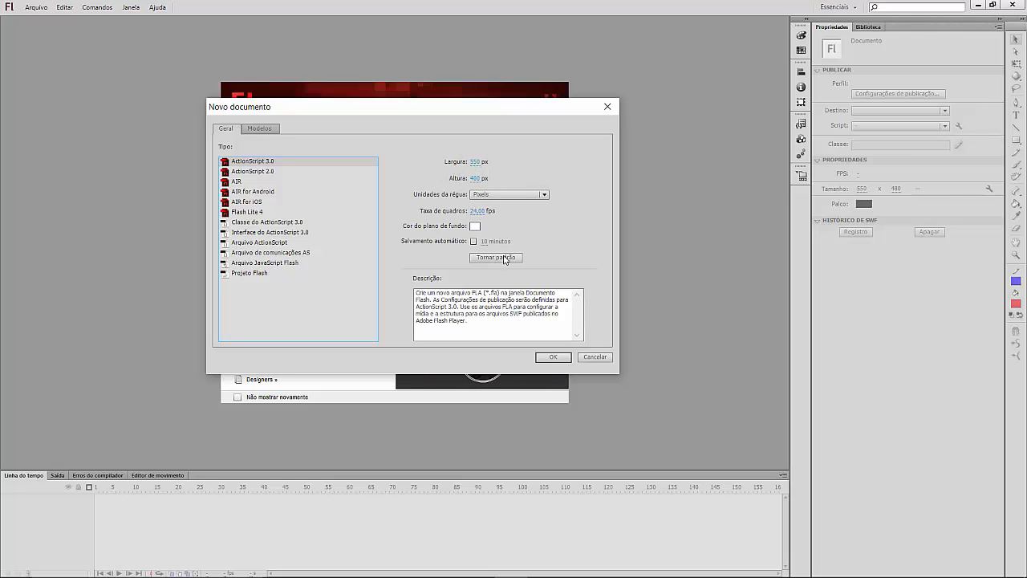
- Set the new document's width to 800 px and its height to 600 px
{"action": "left_click", "coordinate": [469, 164]}
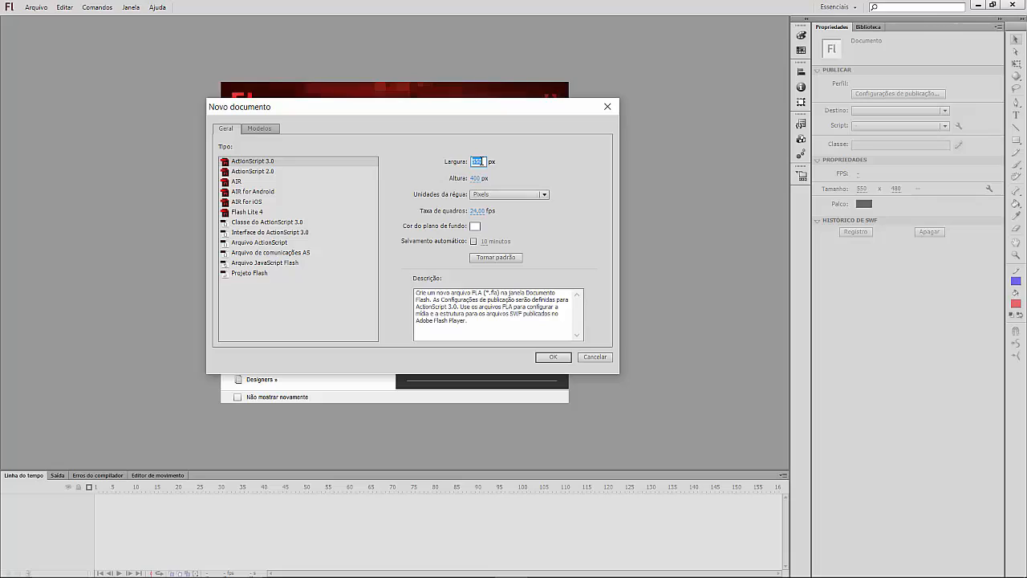
{"action": "type", "text": "800"}
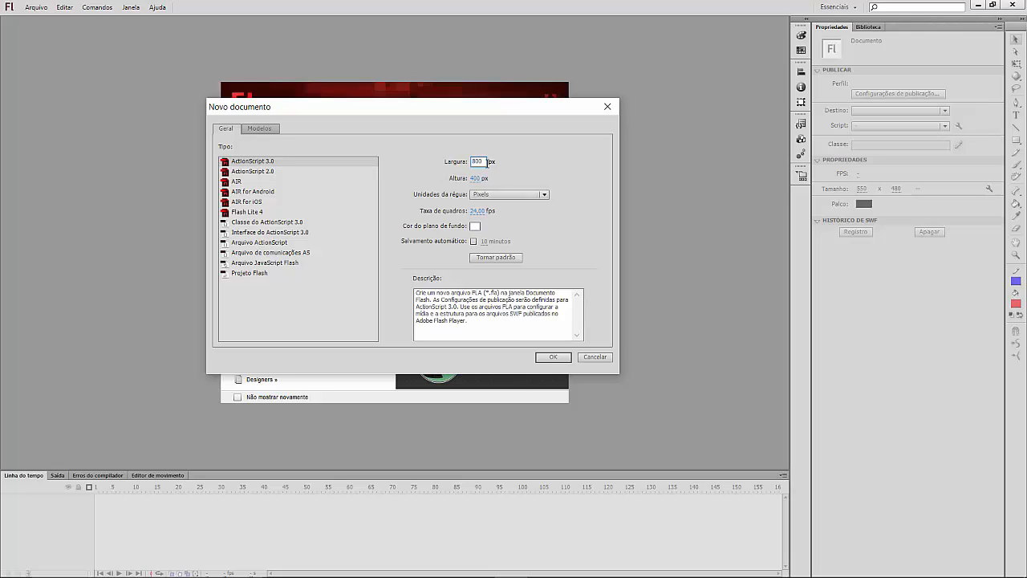
{"action": "left_click", "coordinate": [480, 178]}
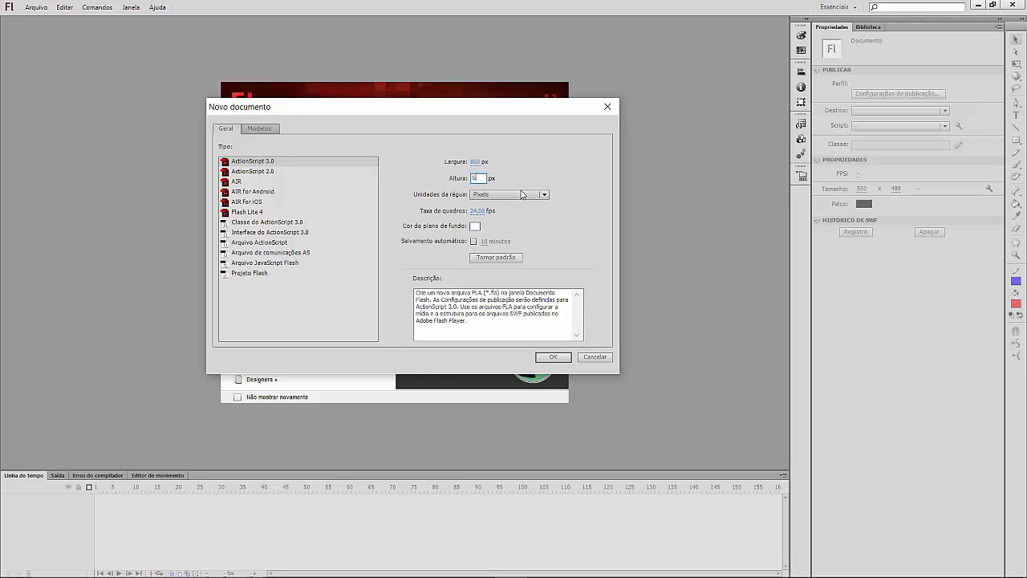
{"action": "type", "text": "600"}
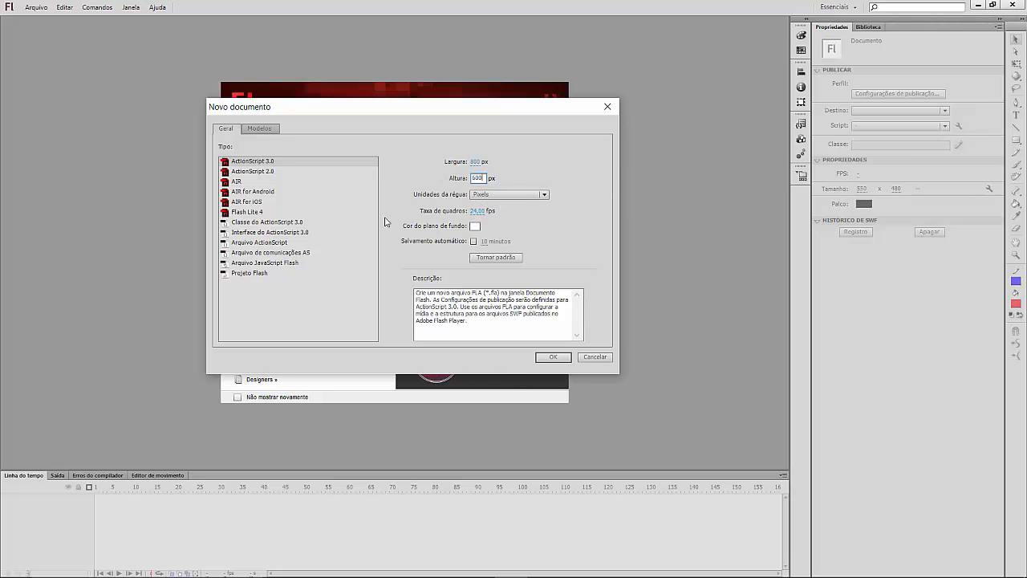
{"action": "key", "text": "Return"}
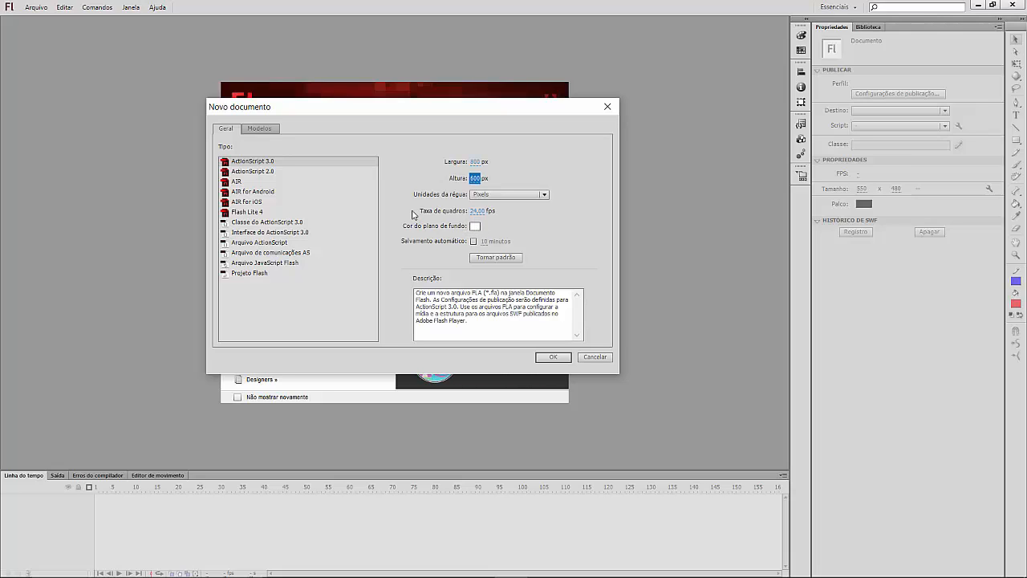
- Create the new document with ActionScript 3.0 as its type
{"action": "left_click", "coordinate": [241, 163]}
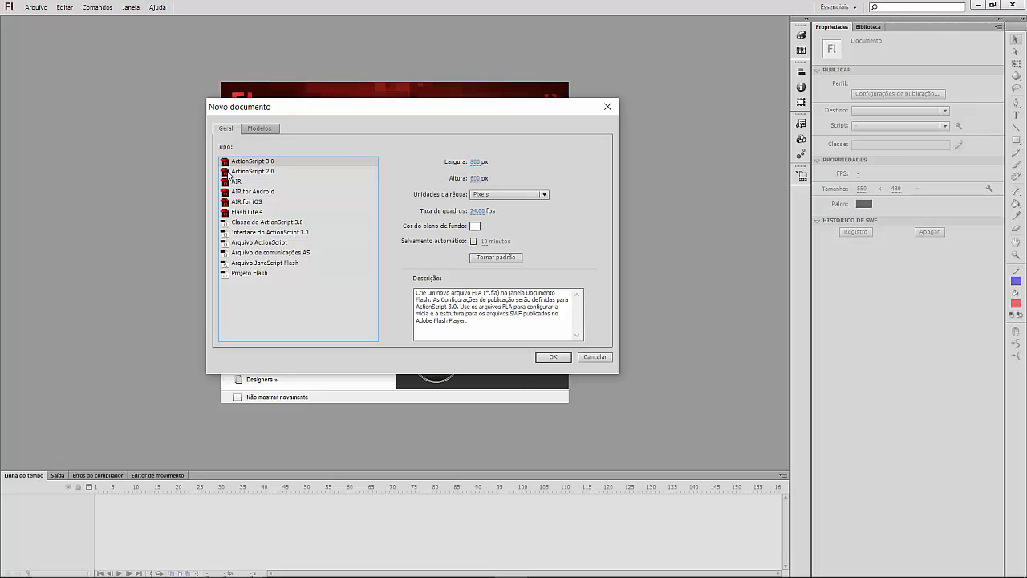
{"action": "left_click", "coordinate": [269, 174]}
{"action": "left_click", "coordinate": [261, 162]}
{"action": "left_click", "coordinate": [552, 357]}
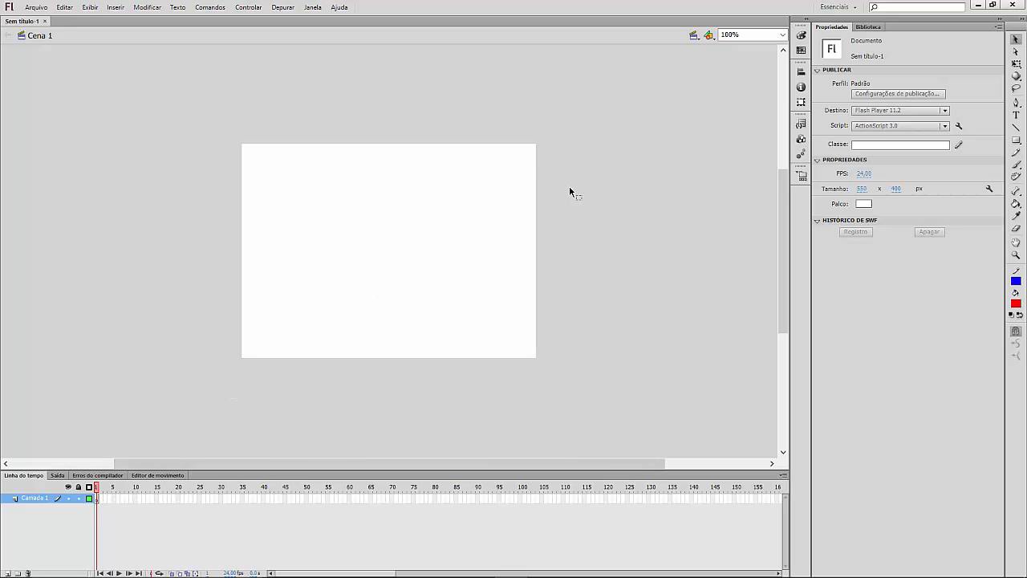
- Try docking the tools along the workspace's left edge in a single column, and restore them to the right edge as a single column
{"action": "left_click", "coordinate": [195, 498]}
{"action": "left_click_drag", "start_coordinate": [1017, 30], "coordinate": [10, 38]}
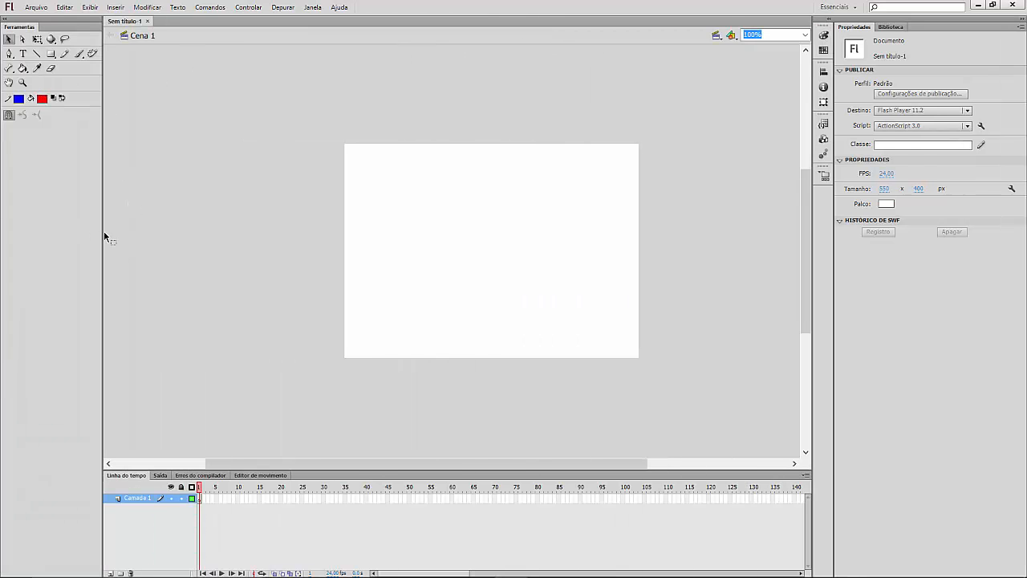
{"action": "left_click_drag", "start_coordinate": [103, 229], "coordinate": [24, 231]}
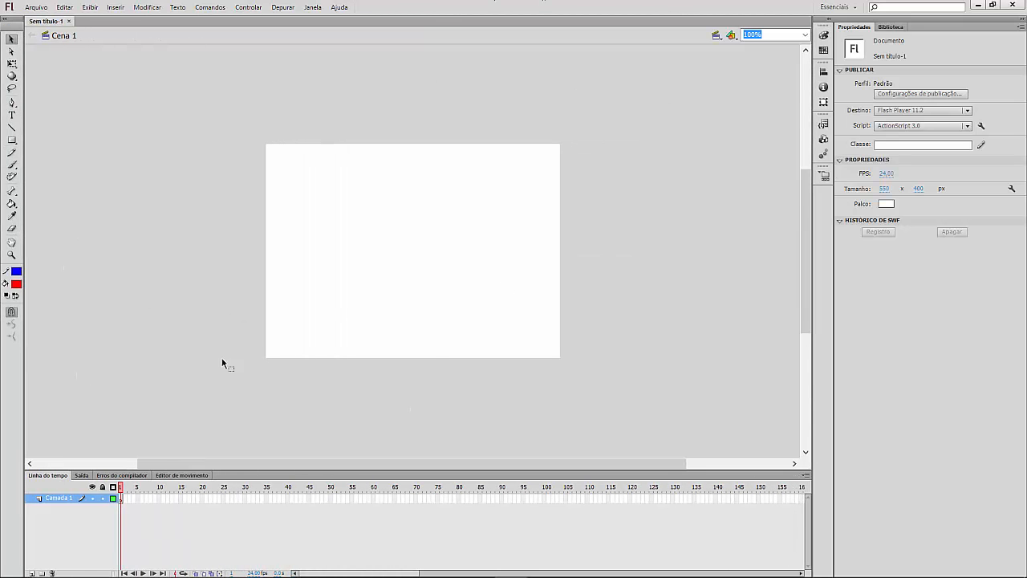
{"action": "left_click_drag", "start_coordinate": [12, 38], "coordinate": [1023, 38]}
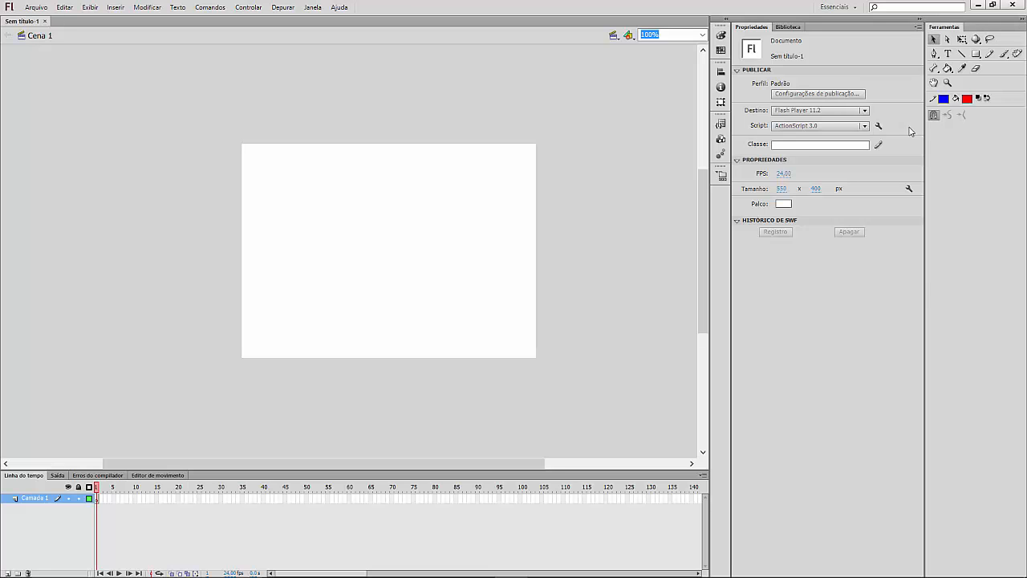
{"action": "left_click_drag", "start_coordinate": [935, 283], "coordinate": [1009, 278]}
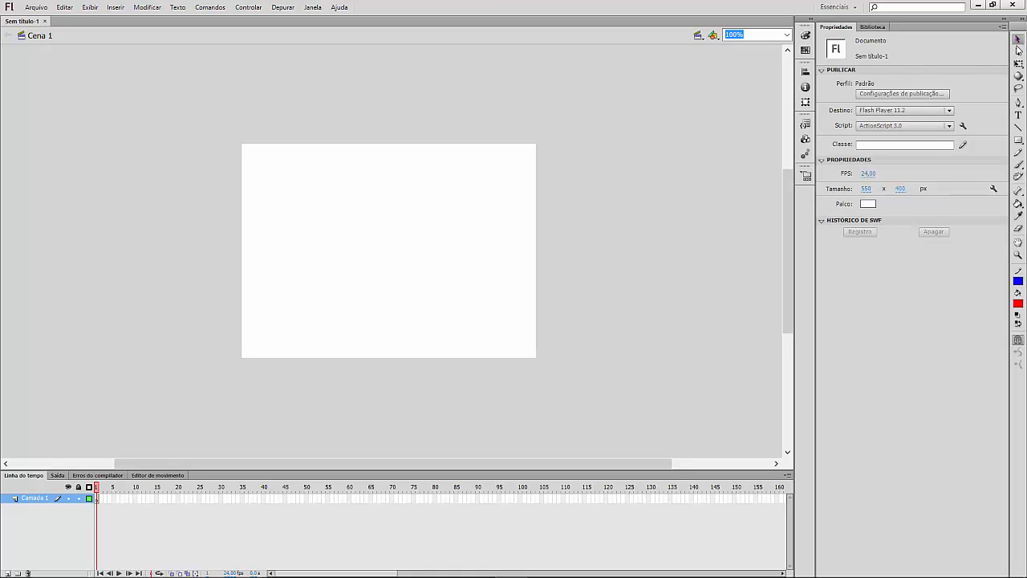
- Examine the properties of the Rectangle and Brush tools, leave the Rectangle tool active, and look at the document's library
{"action": "left_click", "coordinate": [1018, 51]}
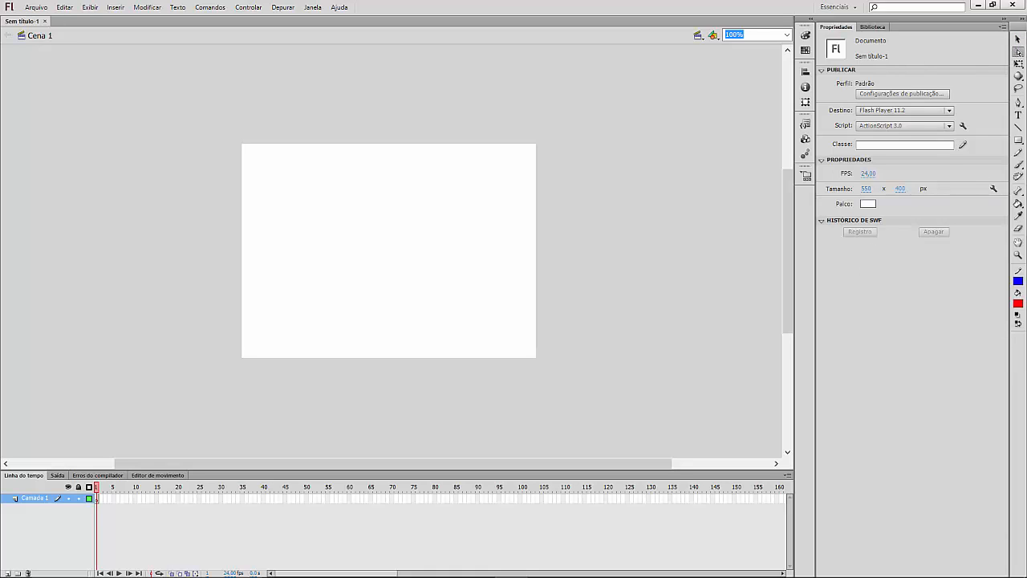
{"action": "left_click", "coordinate": [1018, 141]}
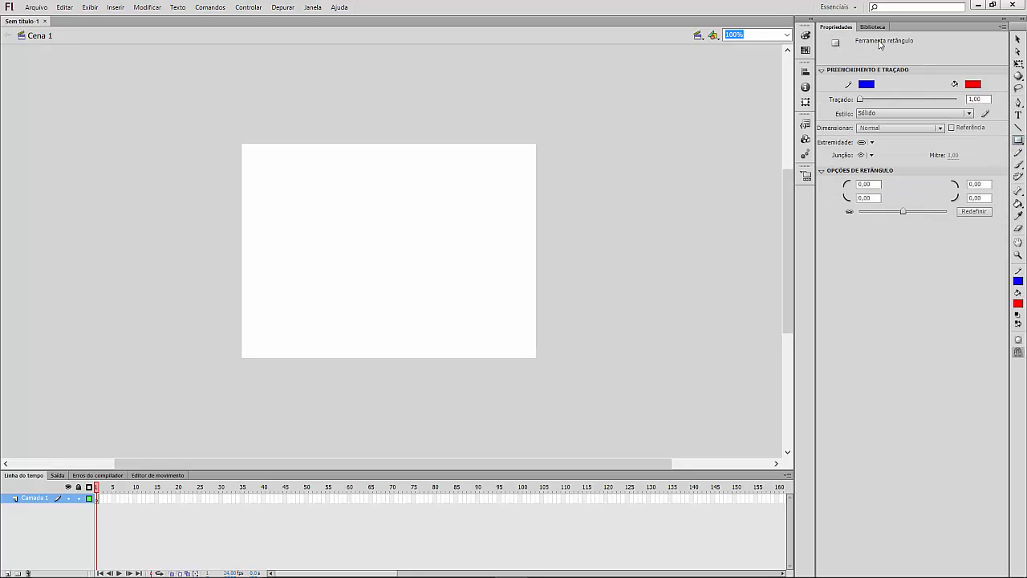
{"action": "left_click", "coordinate": [1019, 165]}
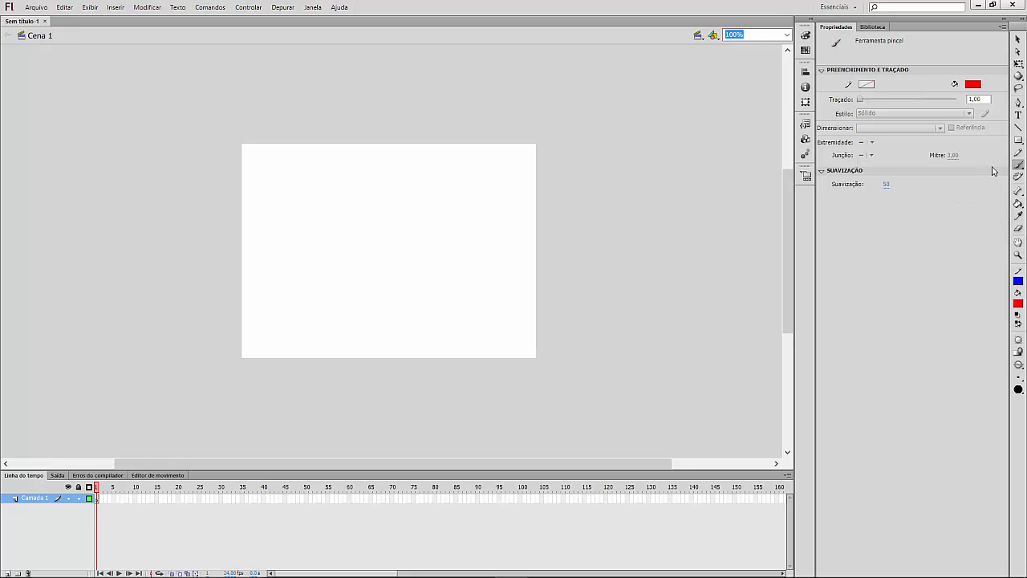
{"action": "left_click", "coordinate": [1019, 142]}
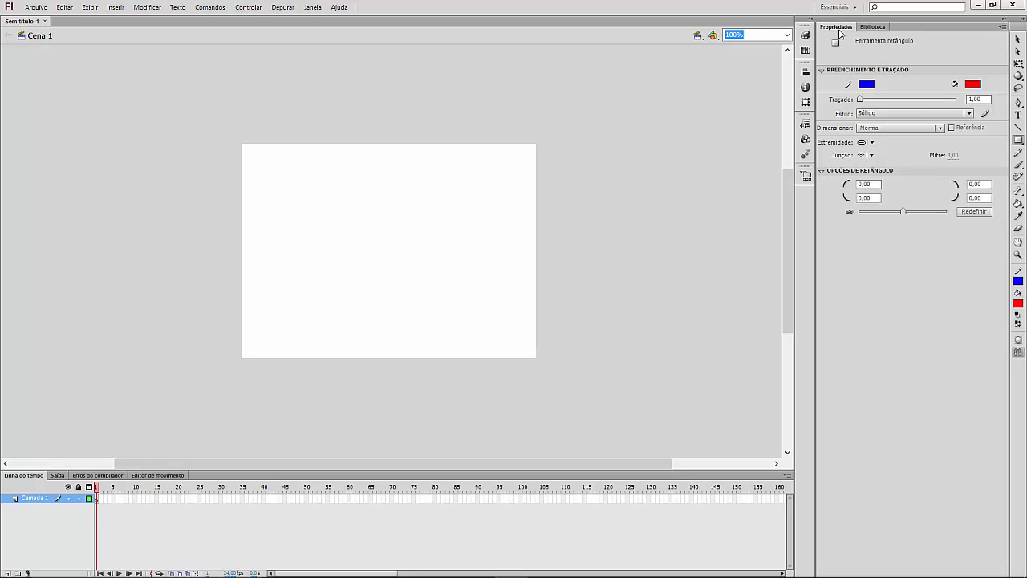
{"action": "left_click", "coordinate": [873, 27]}
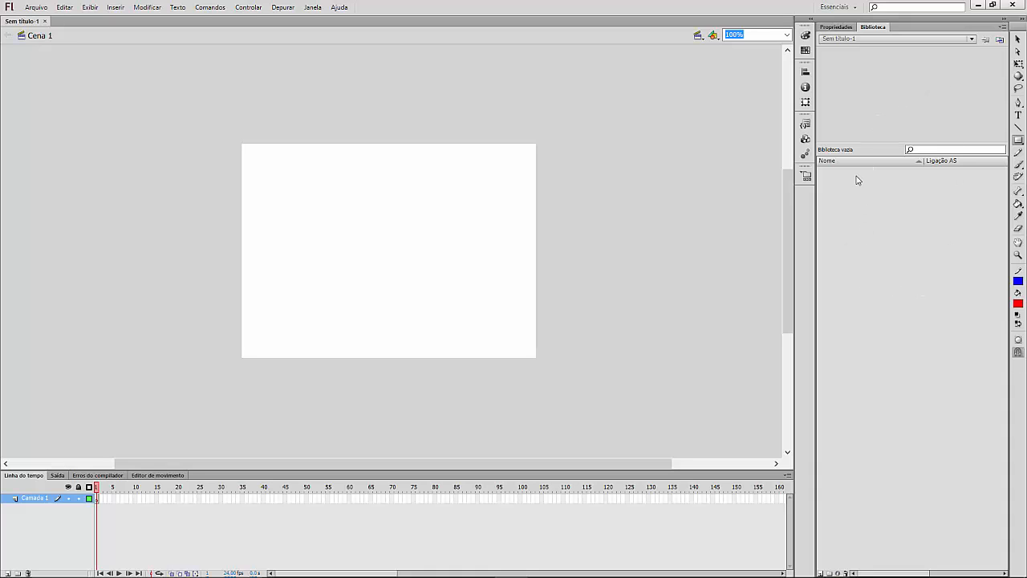
{"action": "left_click", "coordinate": [837, 27]}
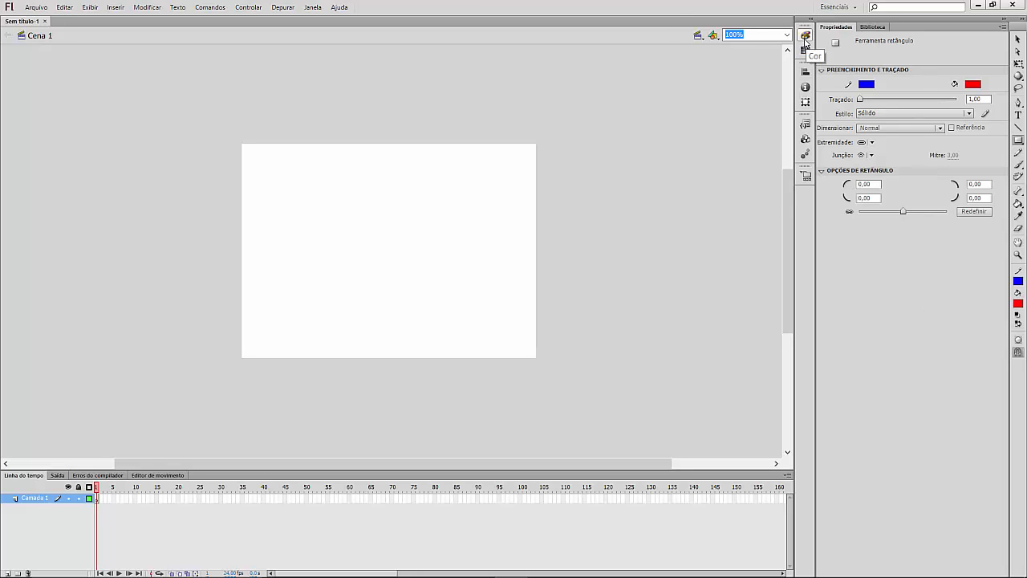
- Examine the collapsed Color, Swatches, Align, Info, Transform, Code Snippets, Components, Motion Presets and Project groups one by one, leaving them collapsed
{"action": "left_click", "coordinate": [805, 36]}
{"action": "left_click", "coordinate": [805, 72]}
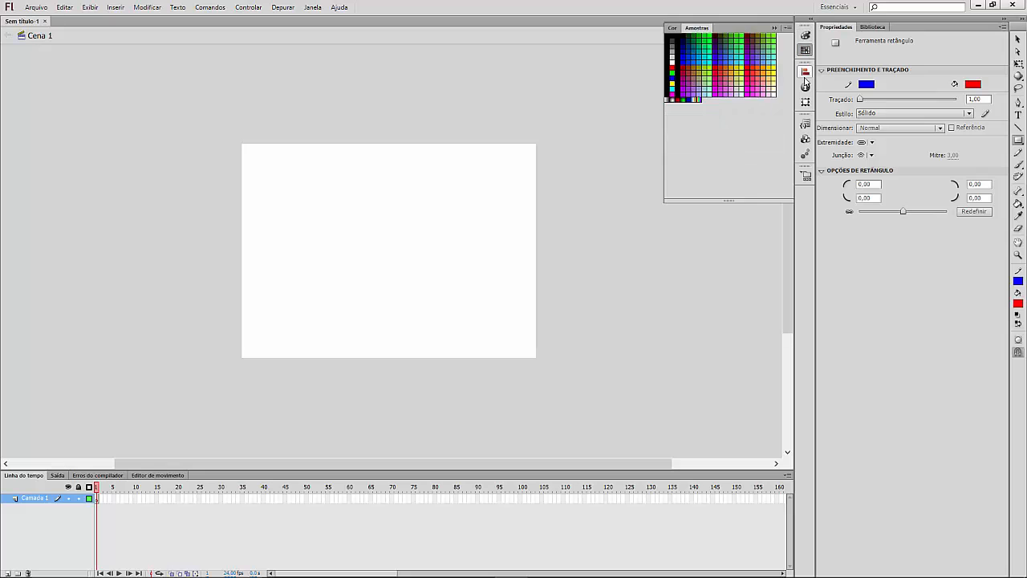
{"action": "left_click", "coordinate": [806, 73]}
{"action": "left_click", "coordinate": [805, 87]}
{"action": "left_click", "coordinate": [806, 102]}
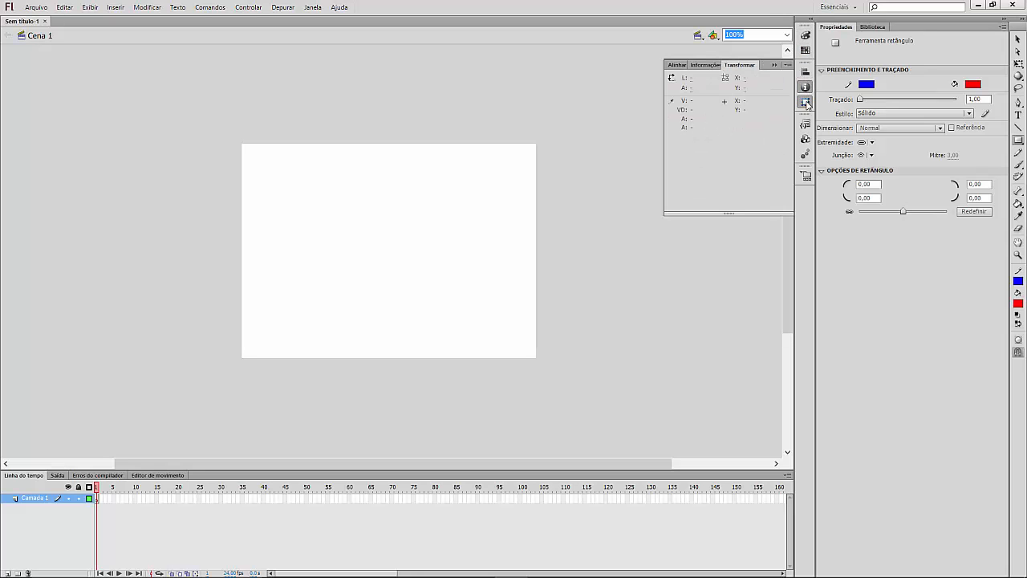
{"action": "left_click", "coordinate": [806, 125]}
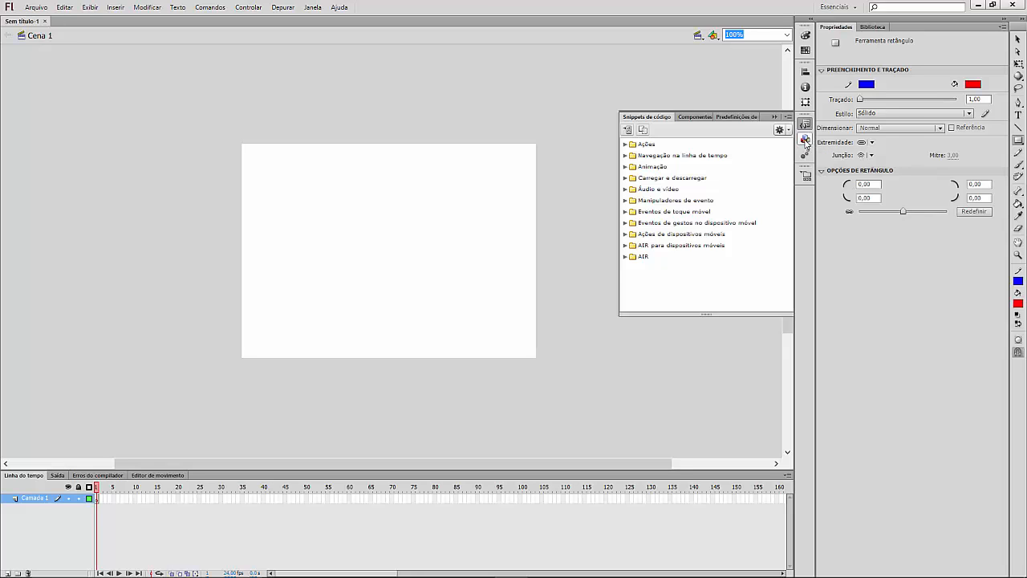
{"action": "left_click", "coordinate": [806, 140]}
{"action": "left_click", "coordinate": [806, 153]}
{"action": "left_click", "coordinate": [805, 175]}
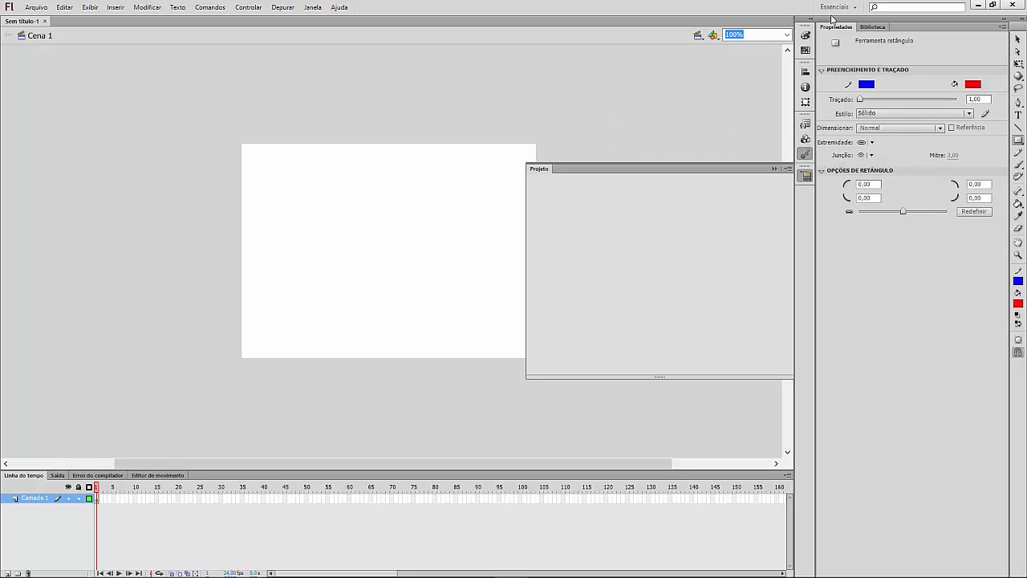
{"action": "left_click", "coordinate": [805, 36]}
{"action": "left_click", "coordinate": [807, 37]}
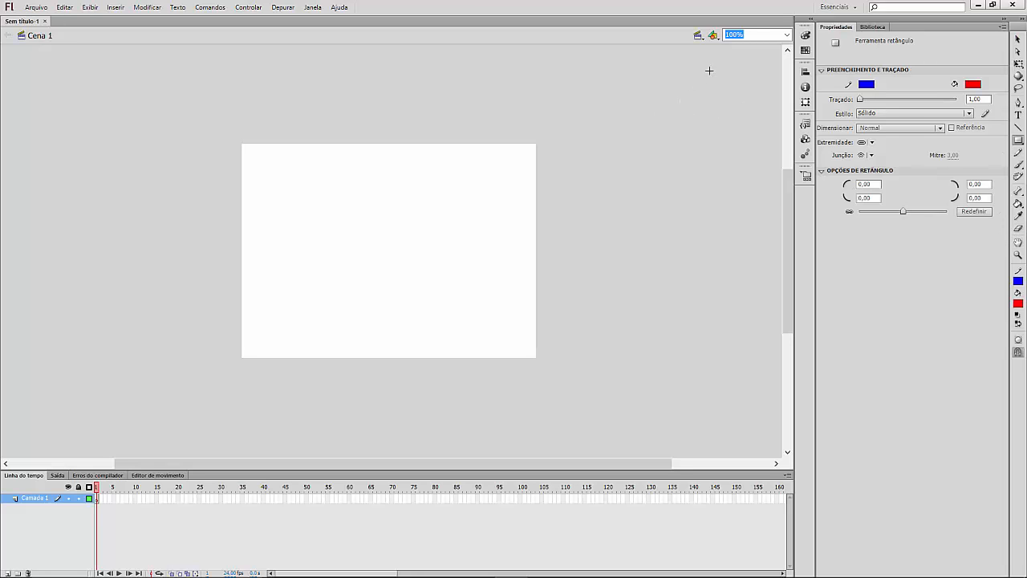
- Try stage magnifications of 200% and 400%, fit the stage to the window, and activate the Selection tool
{"action": "left_click", "coordinate": [786, 36]}
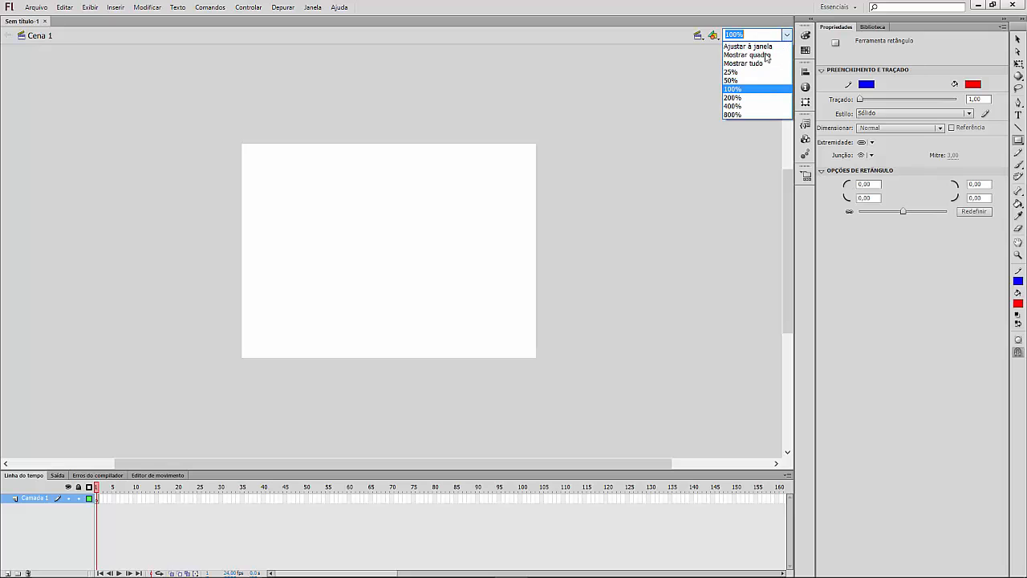
{"action": "left_click", "coordinate": [746, 97]}
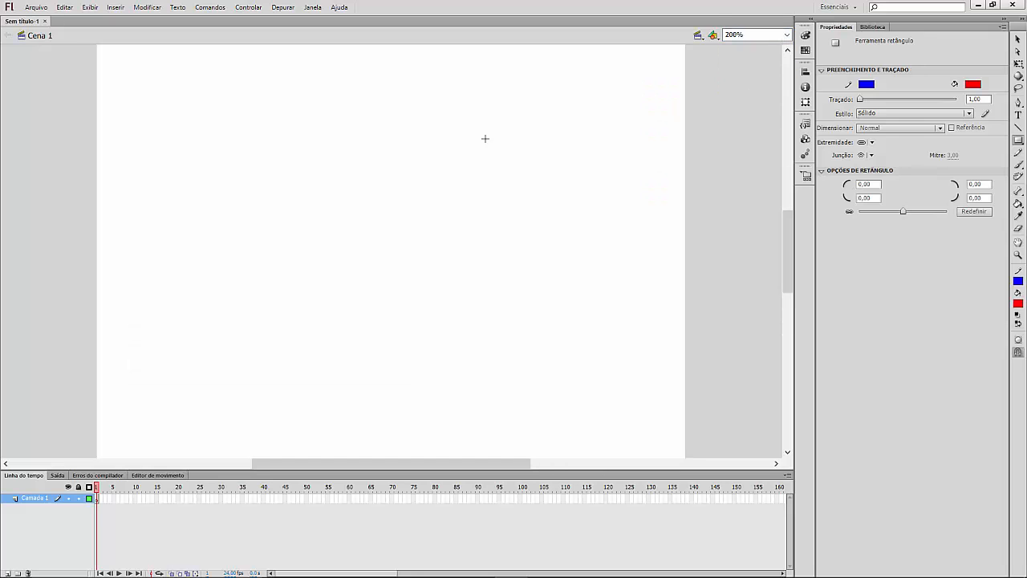
{"action": "left_click", "coordinate": [785, 37]}
{"action": "left_click", "coordinate": [747, 106]}
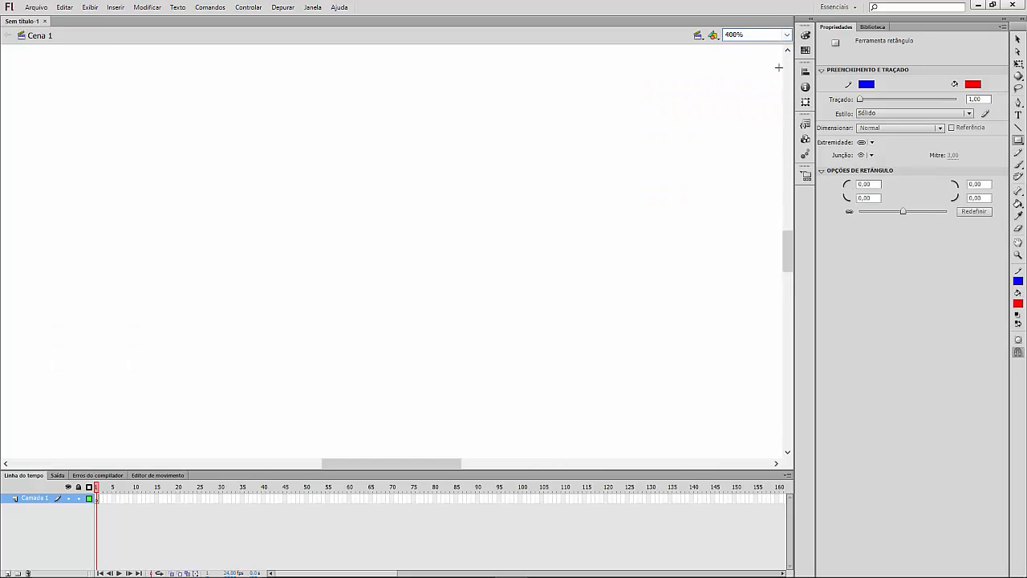
{"action": "left_click", "coordinate": [788, 35]}
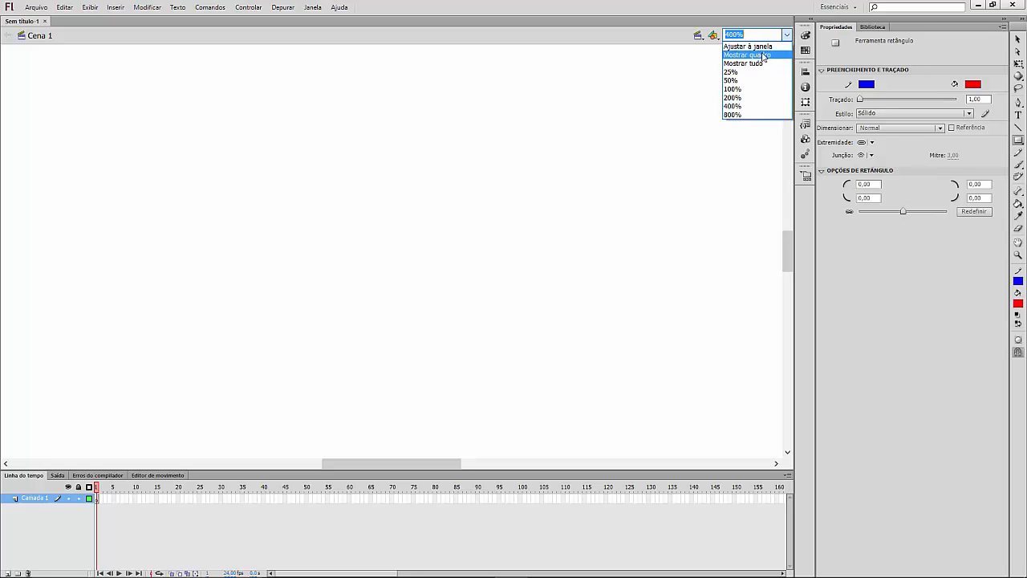
{"action": "left_click", "coordinate": [748, 46]}
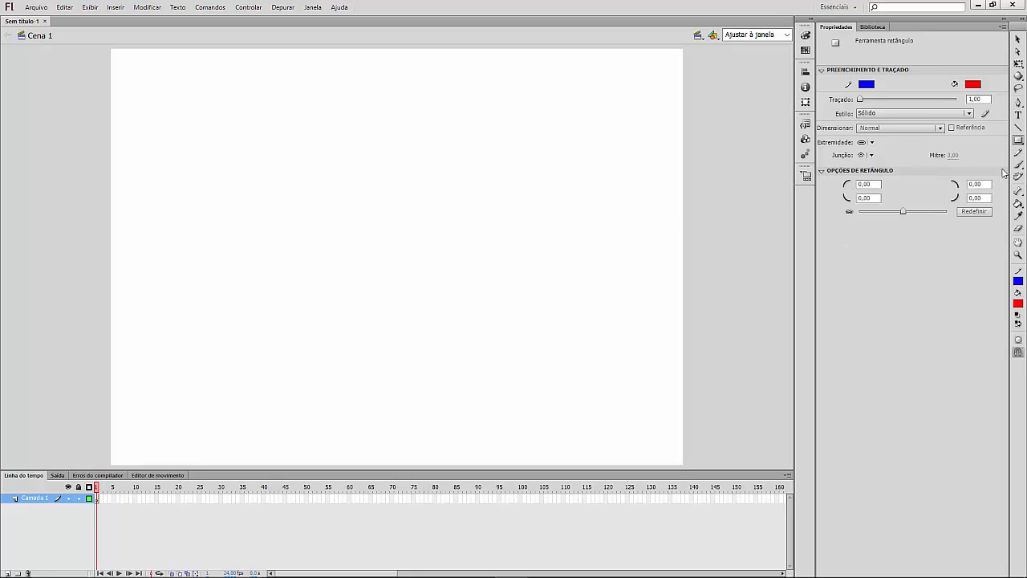
{"action": "left_click", "coordinate": [1017, 40]}
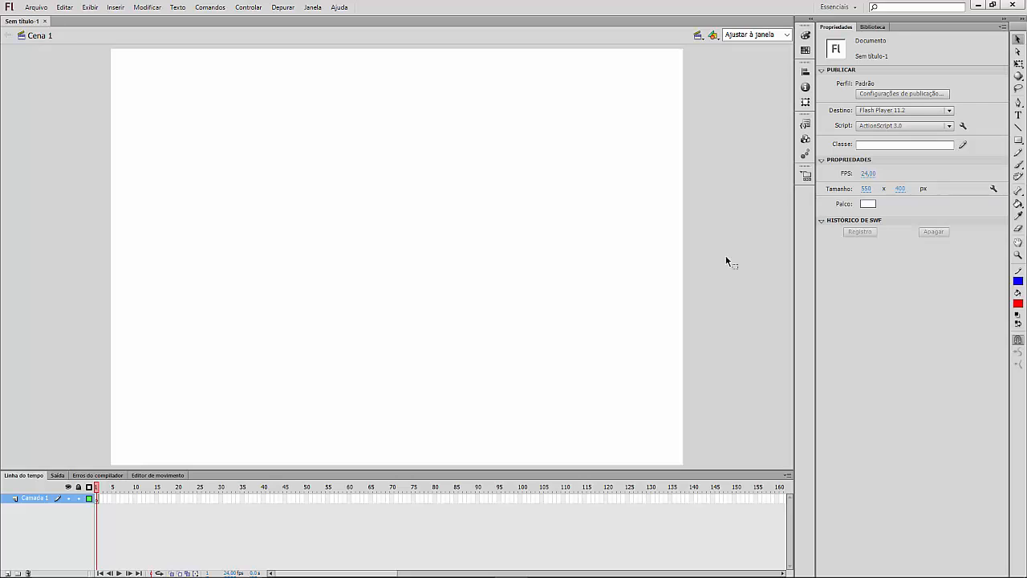
{"action": "left_click", "coordinate": [1020, 140]}
- Minimize Flash and PowerPoint, look through the desktop's Flash folder and its Exemplos subfolder, and minimize the folder window
{"action": "left_click", "coordinate": [978, 5]}
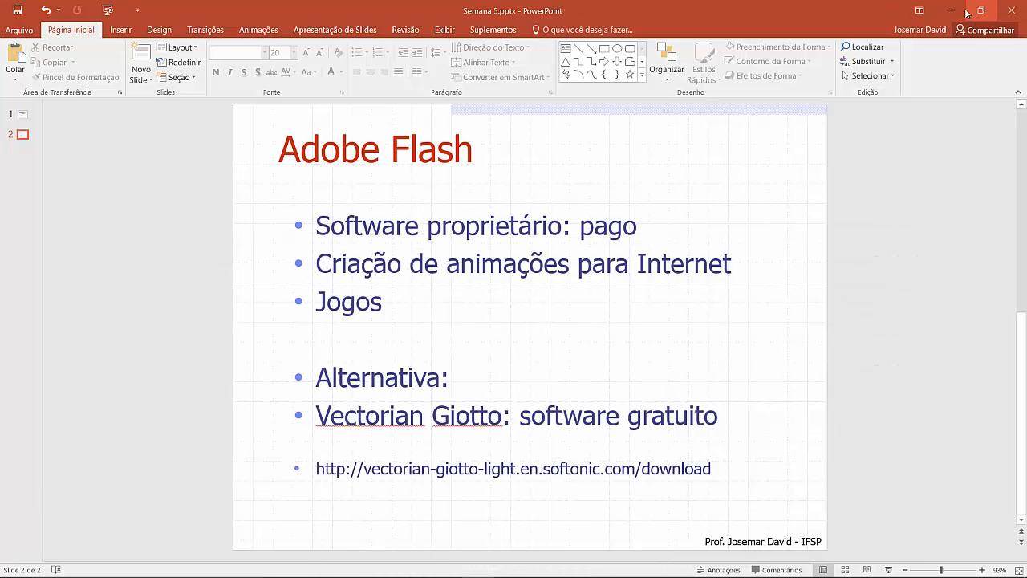
{"action": "left_click", "coordinate": [949, 10]}
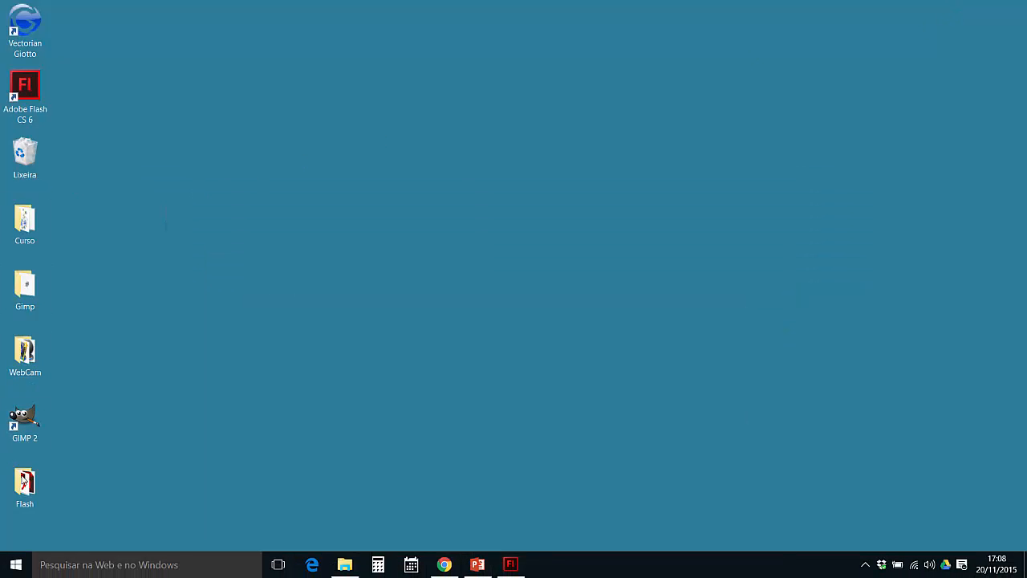
{"action": "double_click", "coordinate": [31, 489]}
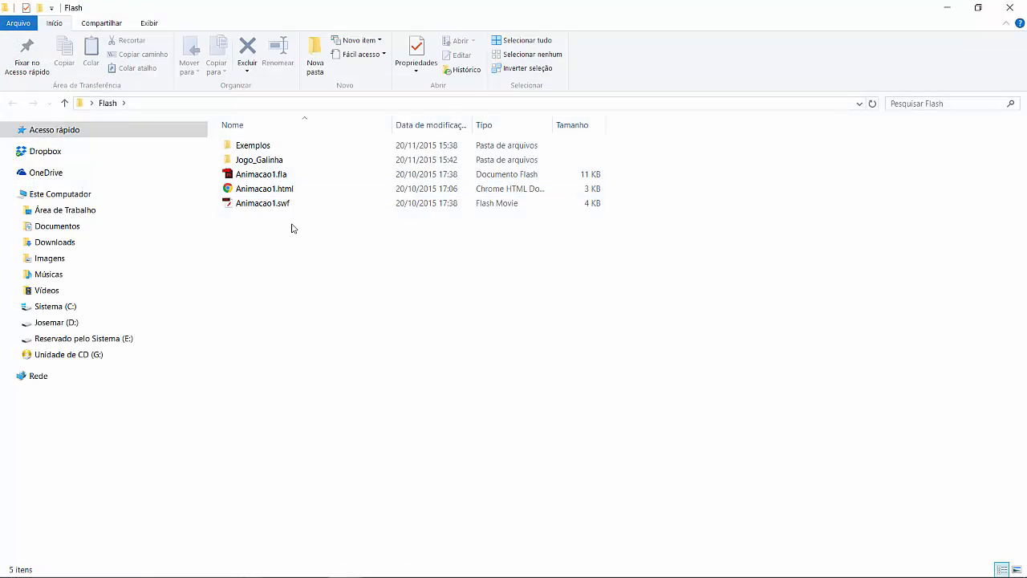
{"action": "left_click", "coordinate": [289, 205]}
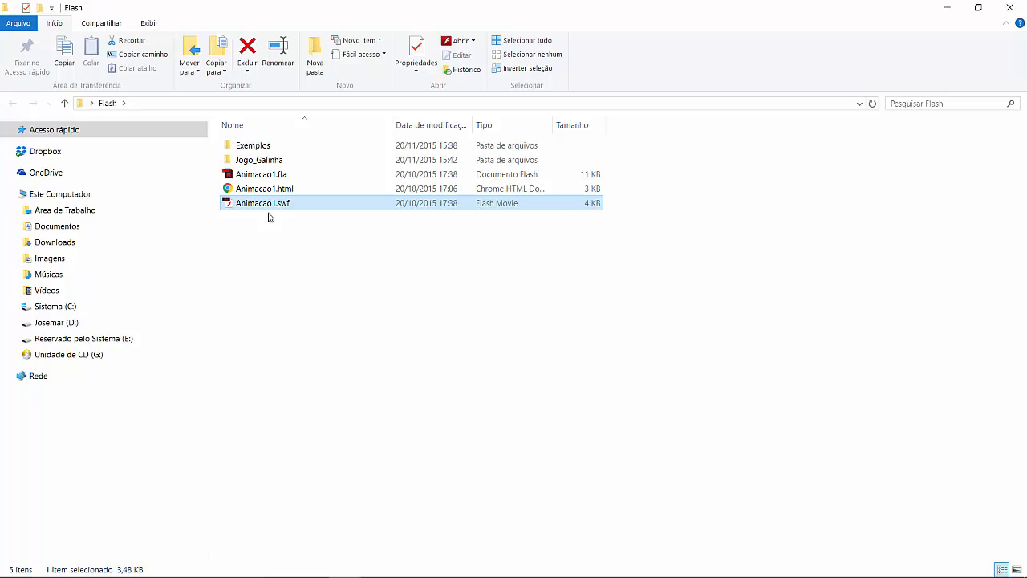
{"action": "double_click", "coordinate": [253, 147]}
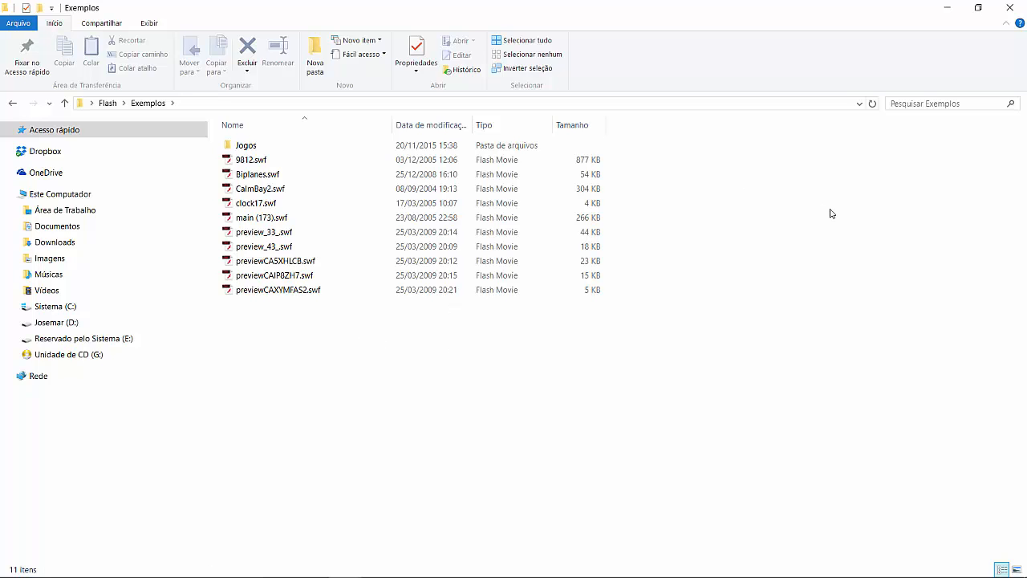
{"action": "left_click", "coordinate": [947, 7]}
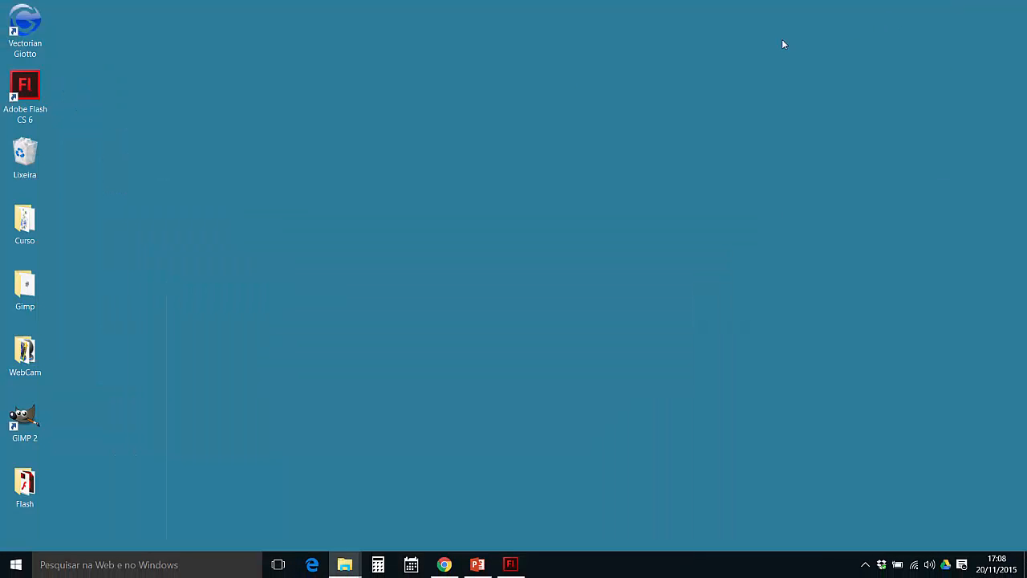
- Launch Vectorian Giotto from the desktop, look over its workspace, and return to Flash
{"action": "left_click", "coordinate": [510, 564]}
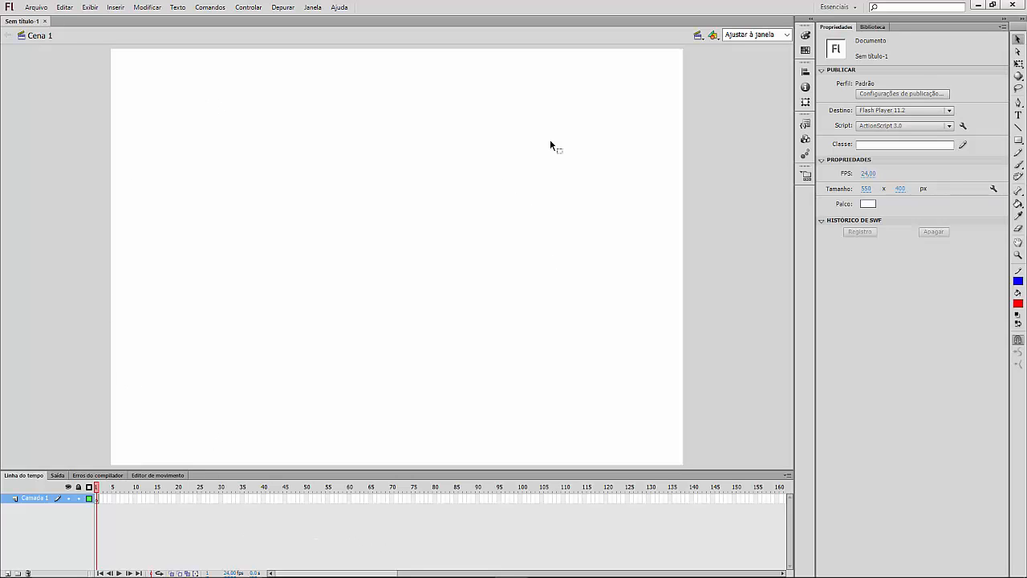
{"action": "left_click", "coordinate": [978, 5]}
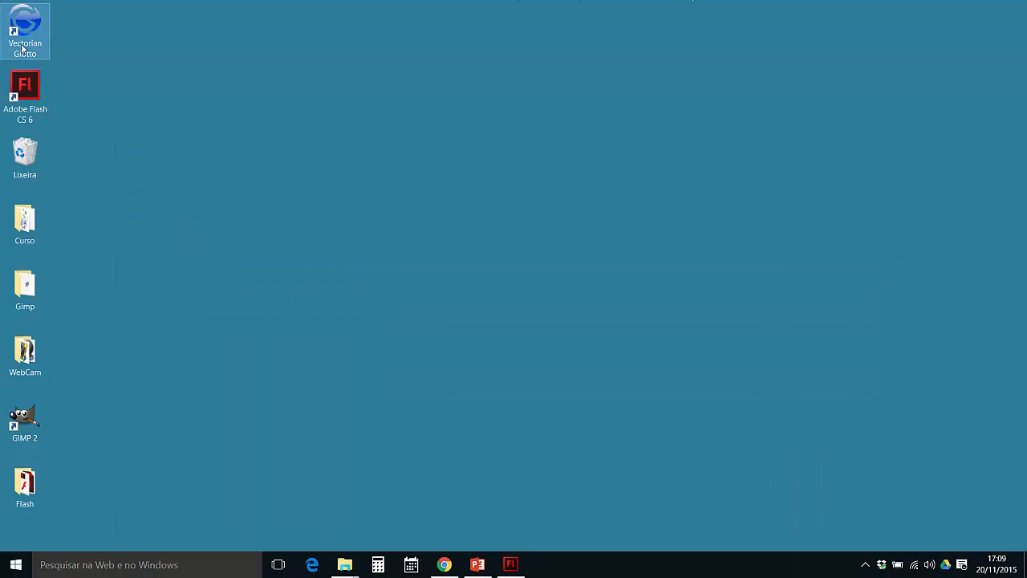
{"action": "double_click", "coordinate": [22, 48]}
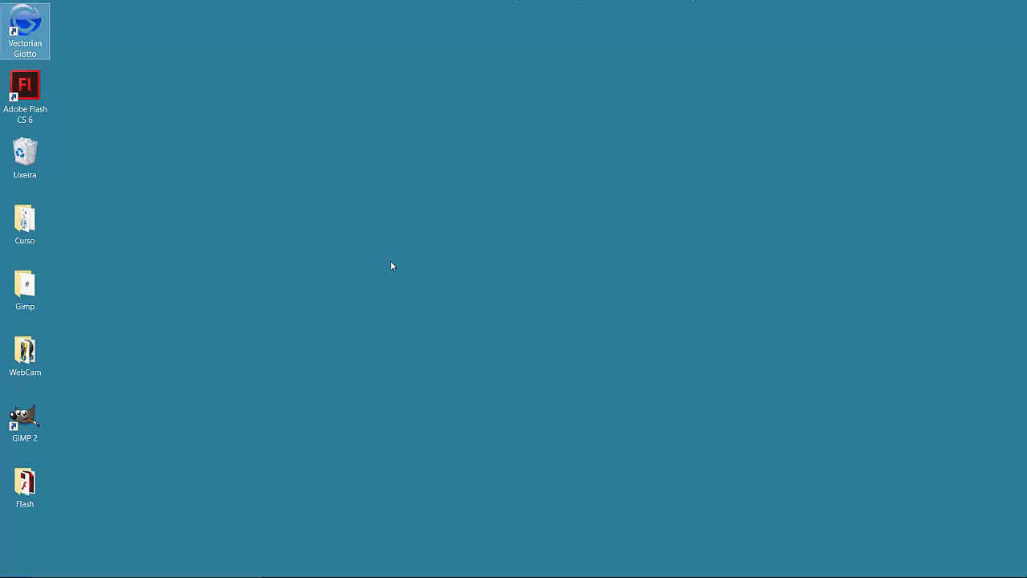
{"action": "left_click", "coordinate": [511, 564]}
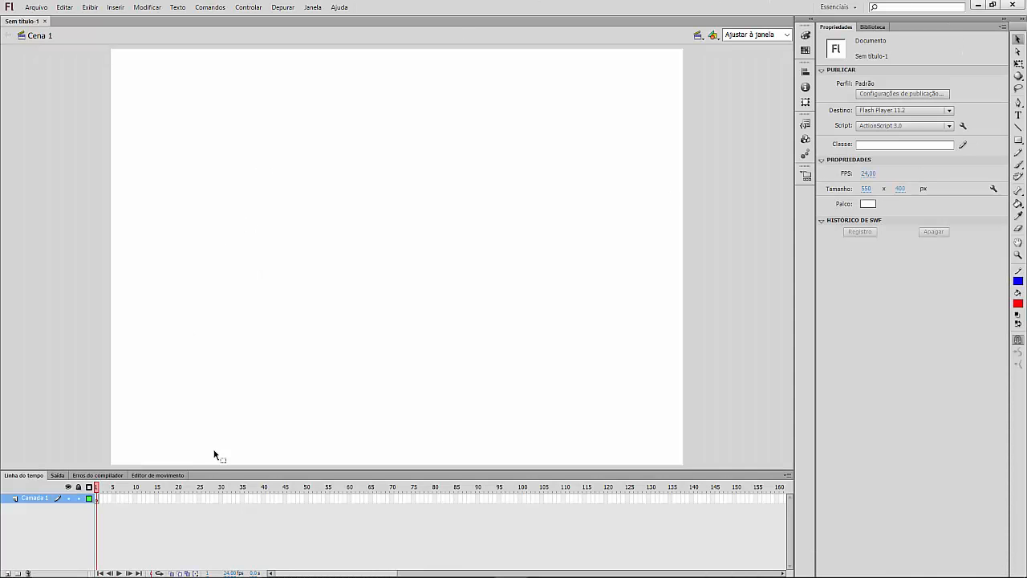
{"action": "left_click", "coordinate": [977, 5]}
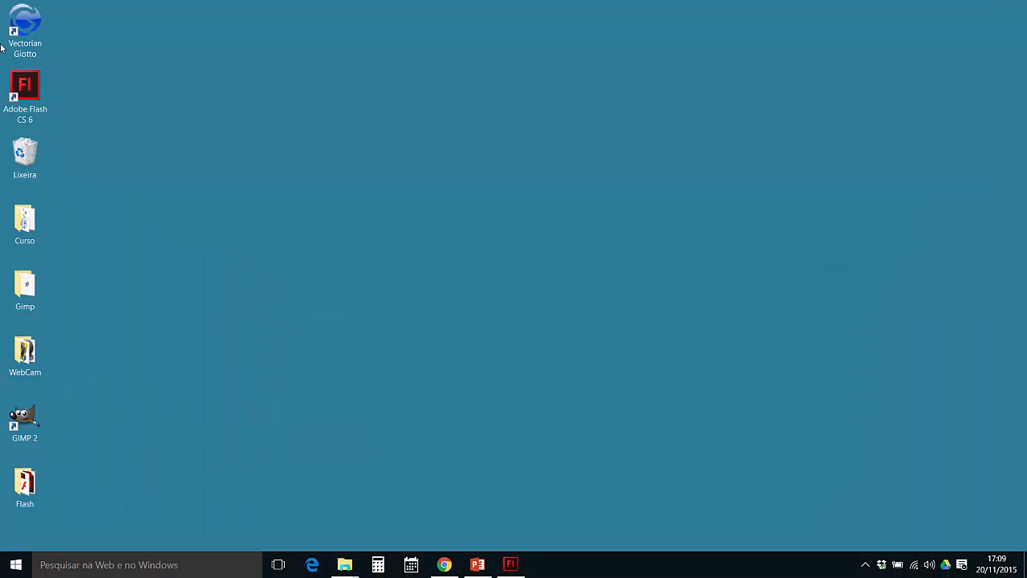
{"action": "double_click", "coordinate": [38, 26]}
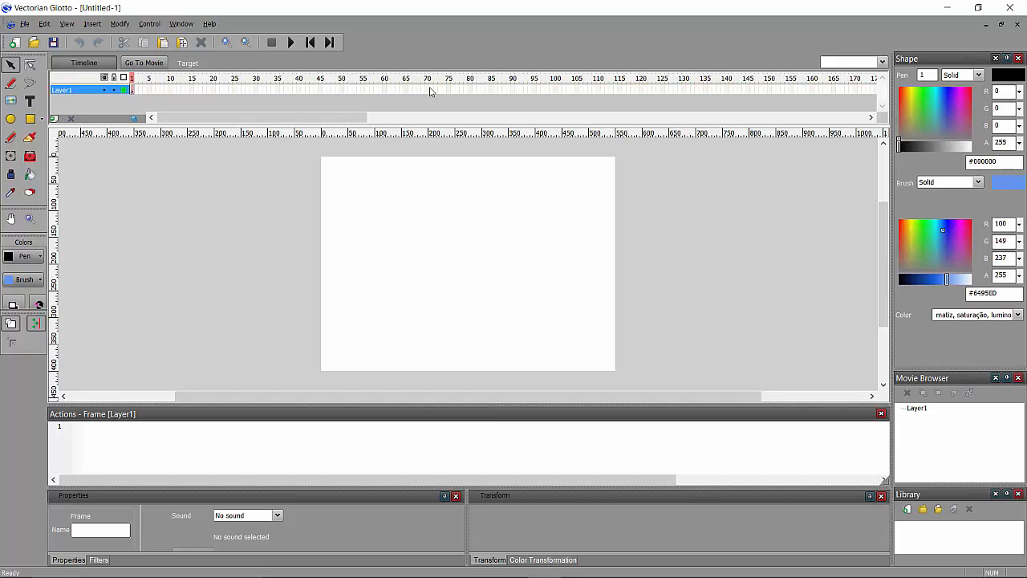
{"action": "left_click", "coordinate": [947, 7]}
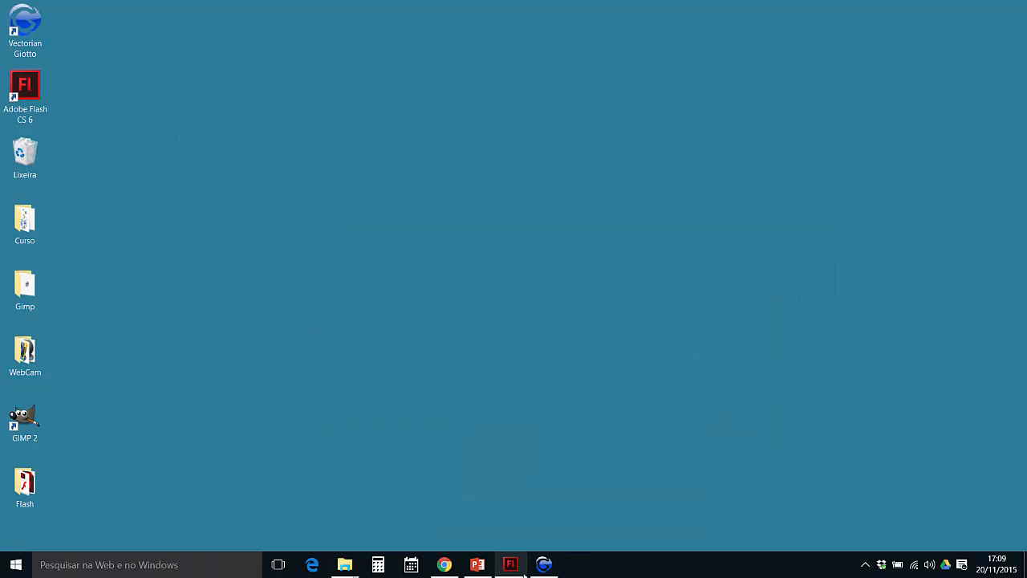
{"action": "left_click", "coordinate": [509, 570]}
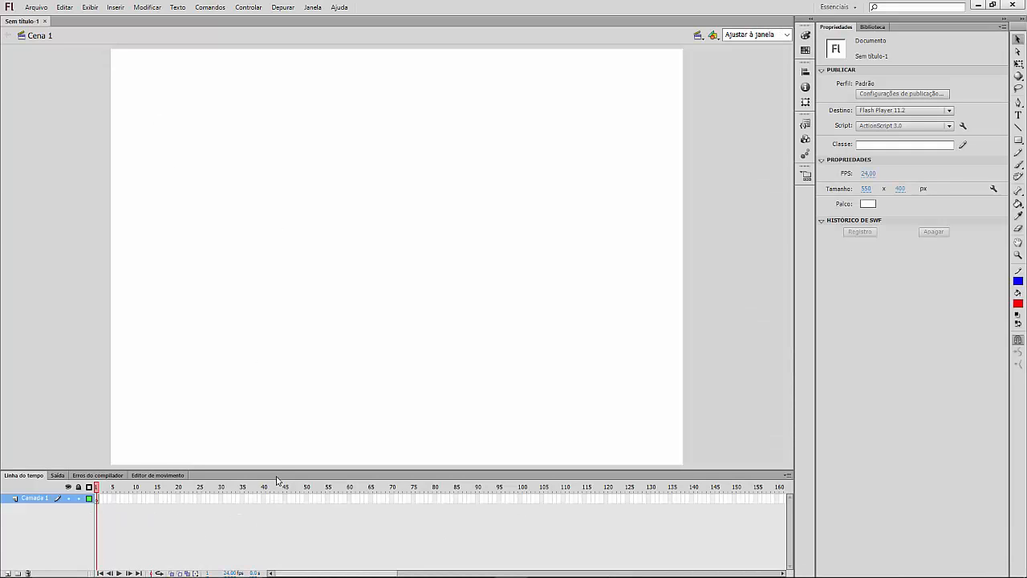
- Try detaching the Timeline from its dock, and dock it back below the stage in the maximized window
{"action": "left_click_drag", "start_coordinate": [280, 480], "coordinate": [377, 576]}
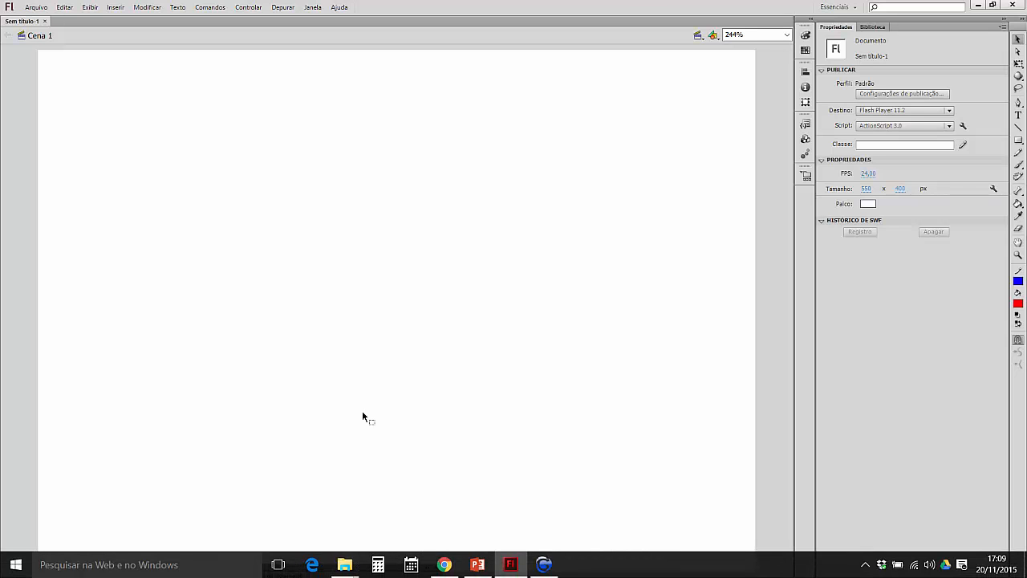
{"action": "mouse_move", "coordinate": [360, 555]}
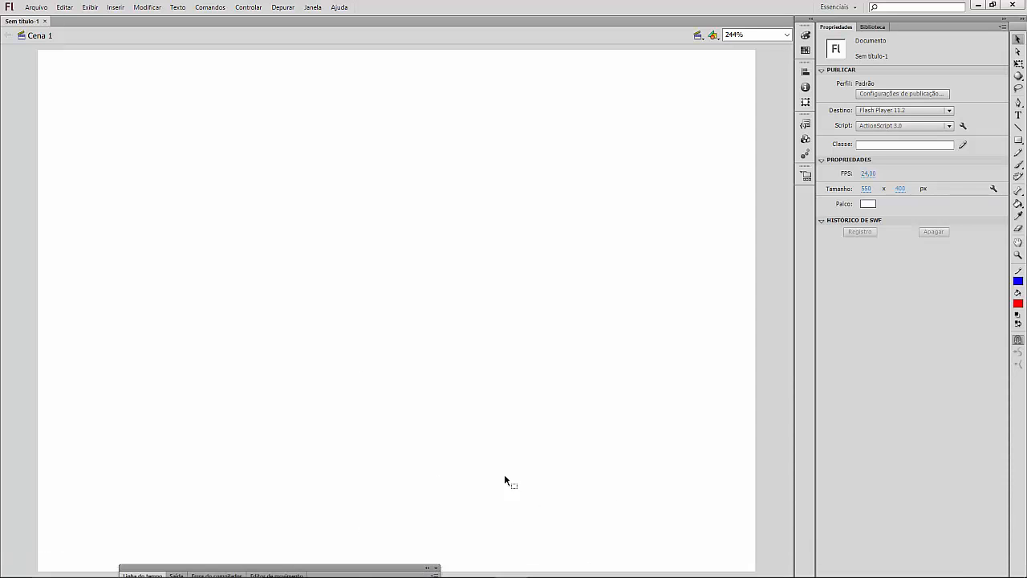
{"action": "left_click", "coordinate": [992, 5]}
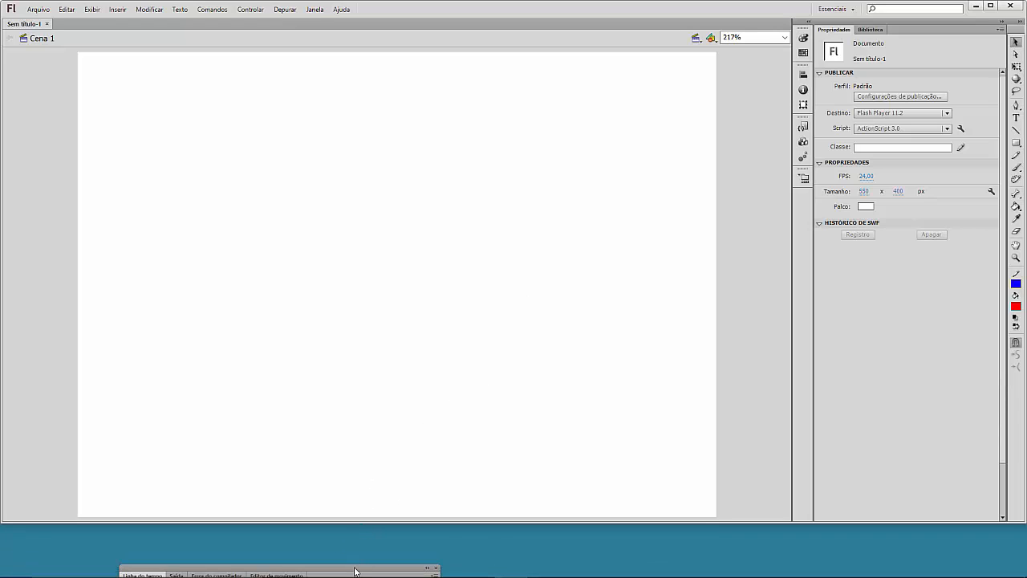
{"action": "left_click_drag", "start_coordinate": [355, 571], "coordinate": [392, 522]}
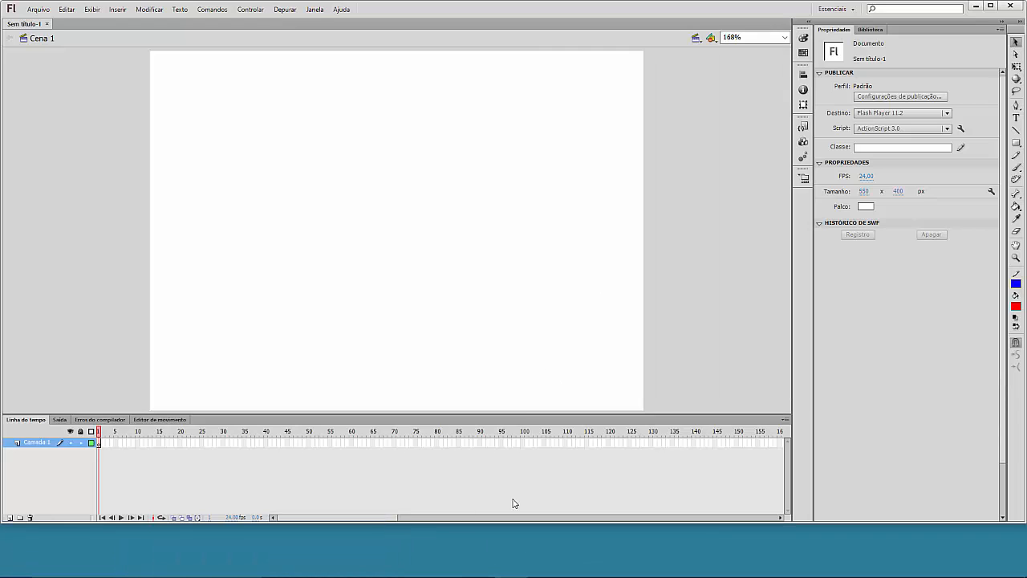
{"action": "left_click", "coordinate": [991, 6]}
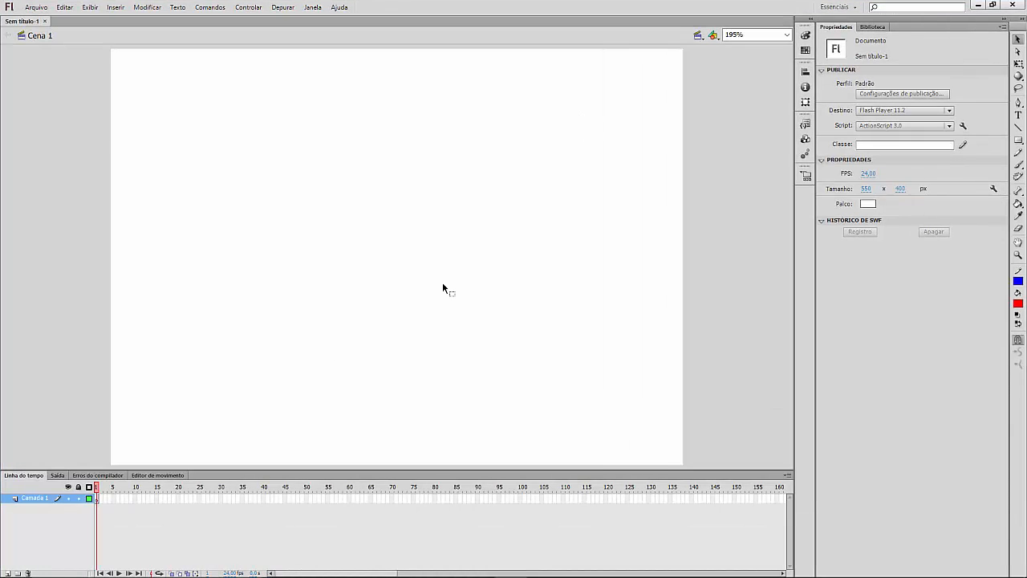
- Switch to Vectorian Giotto to compare its workspace layout, and return to Flash
{"action": "key", "text": "alt+Tab"}
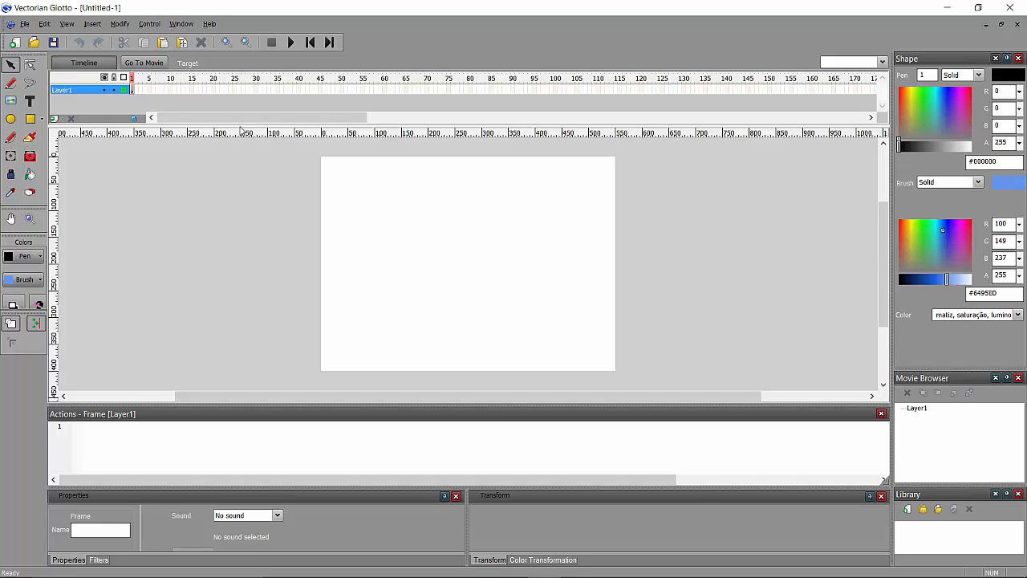
{"action": "left_click", "coordinate": [950, 9]}
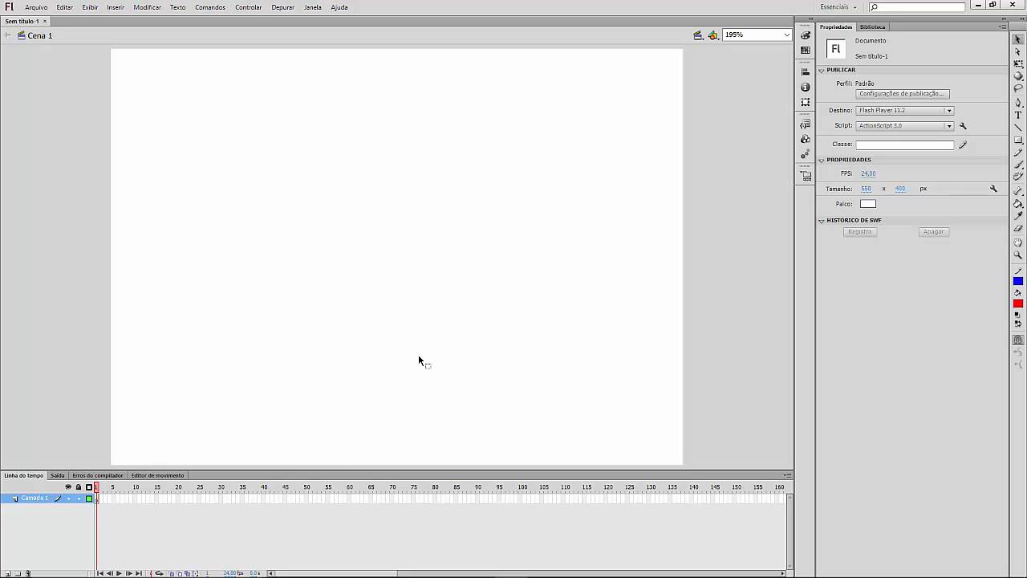
- Draw a rectangle about 141 by 74 px with a red stroke and turquoise fill near the stage's upper-left corner
{"action": "left_click", "coordinate": [1018, 141]}
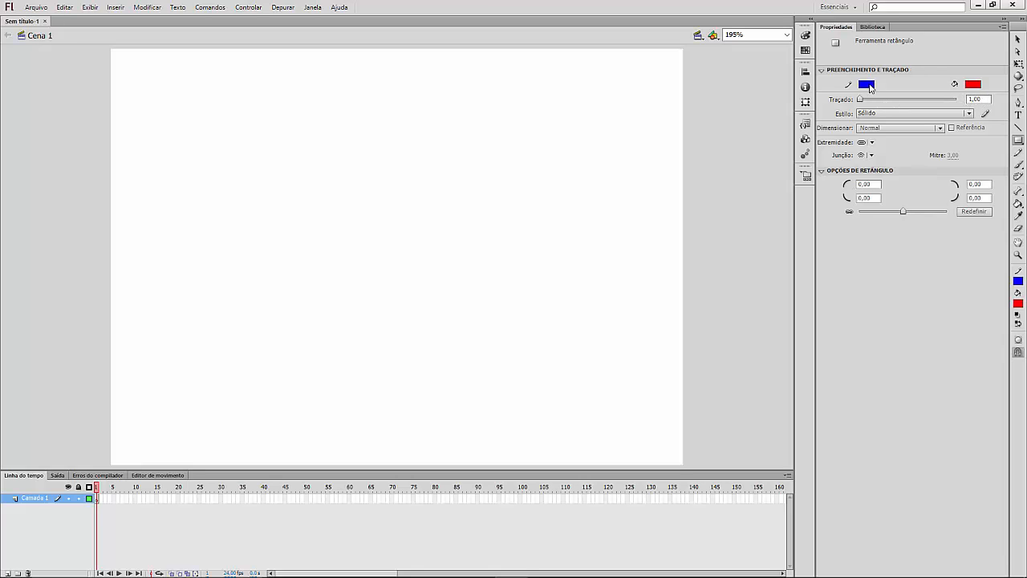
{"action": "left_click", "coordinate": [867, 85]}
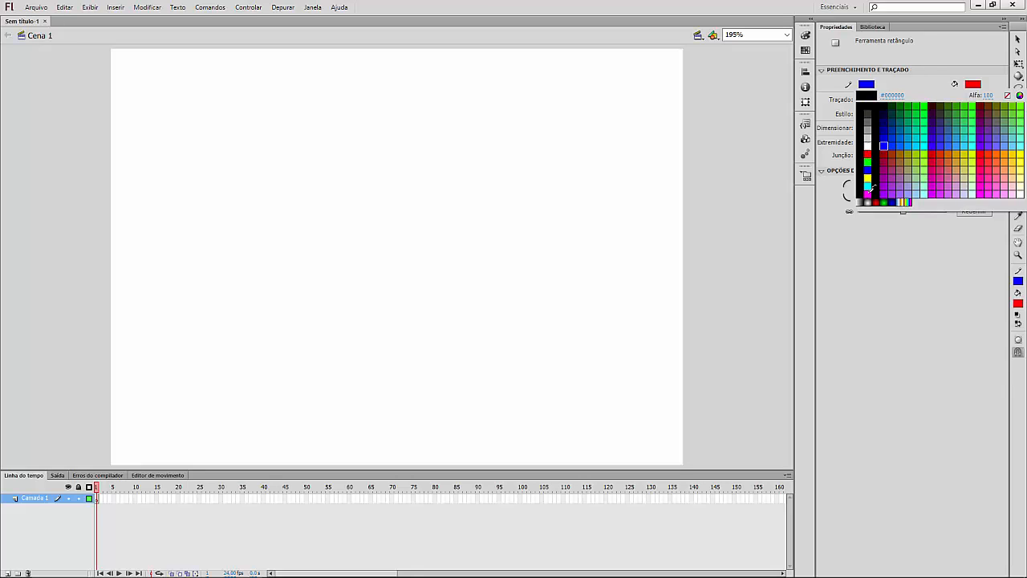
{"action": "left_click", "coordinate": [868, 154]}
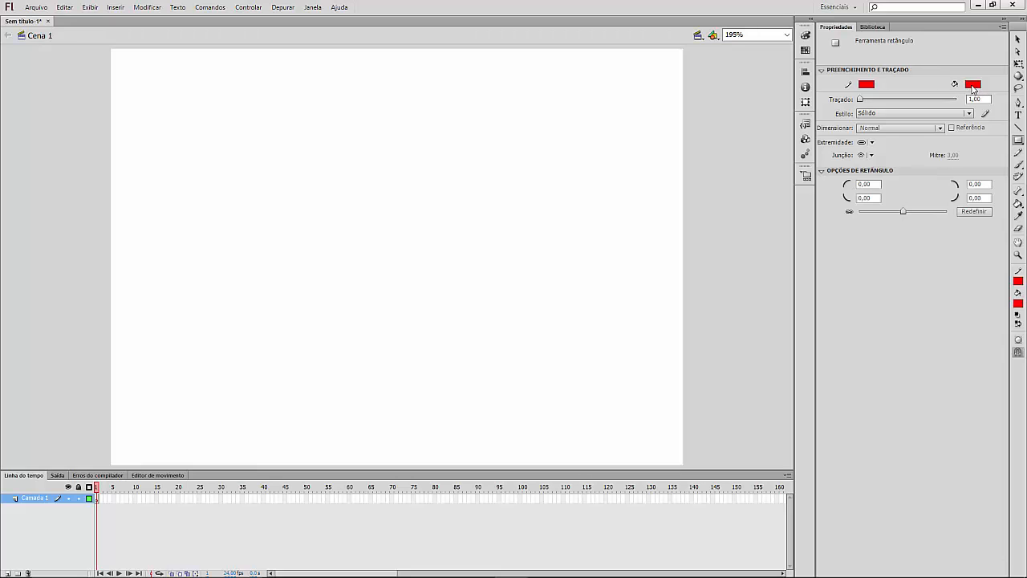
{"action": "left_click", "coordinate": [973, 85]}
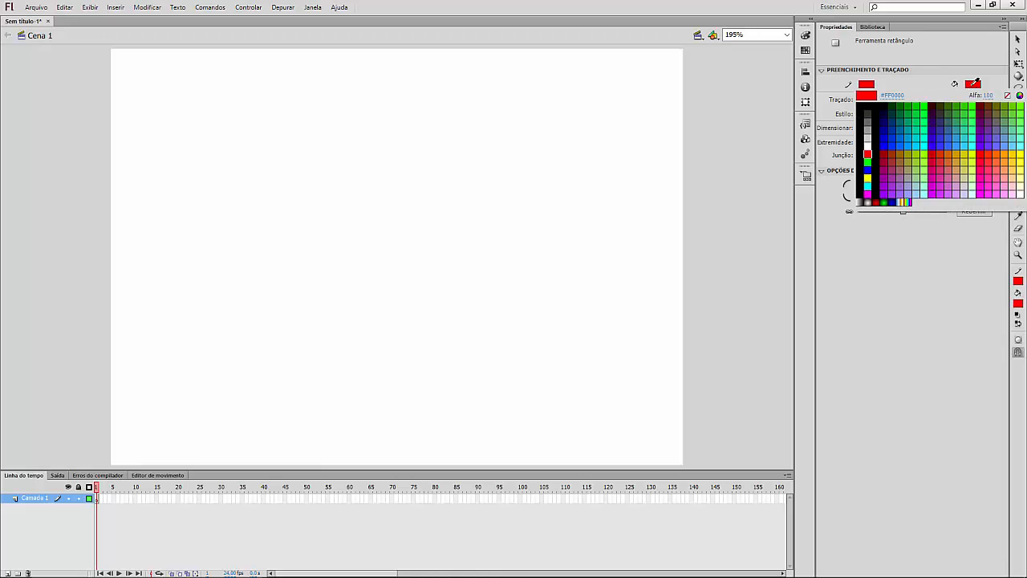
{"action": "left_click", "coordinate": [926, 132]}
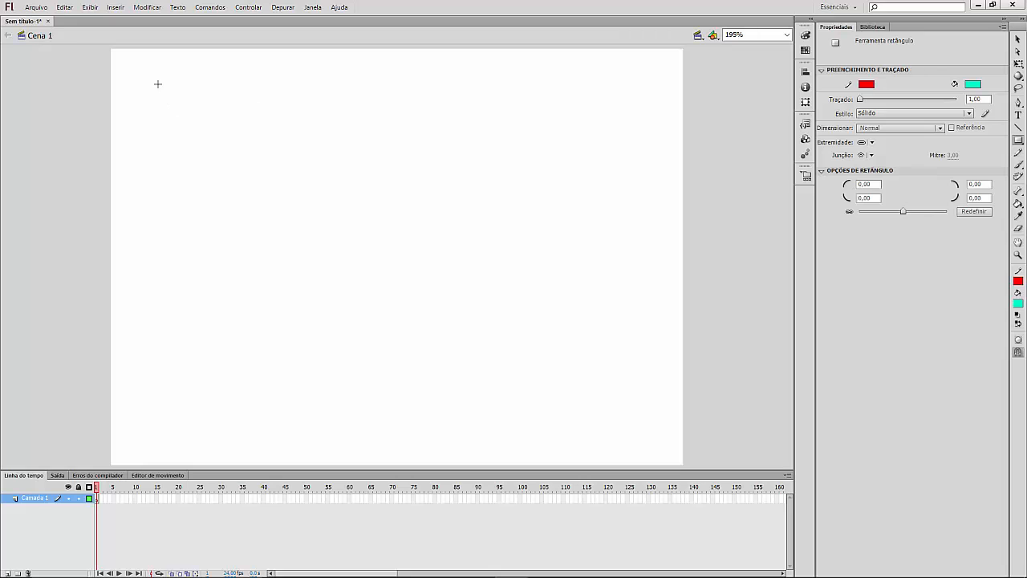
{"action": "mouse_move", "coordinate": [158, 83]}
{"action": "left_mouse_down"}
{"action": "mouse_move", "coordinate": [253, 168]}
{"action": "mouse_move", "coordinate": [305, 160]}
{"action": "left_mouse_up"}
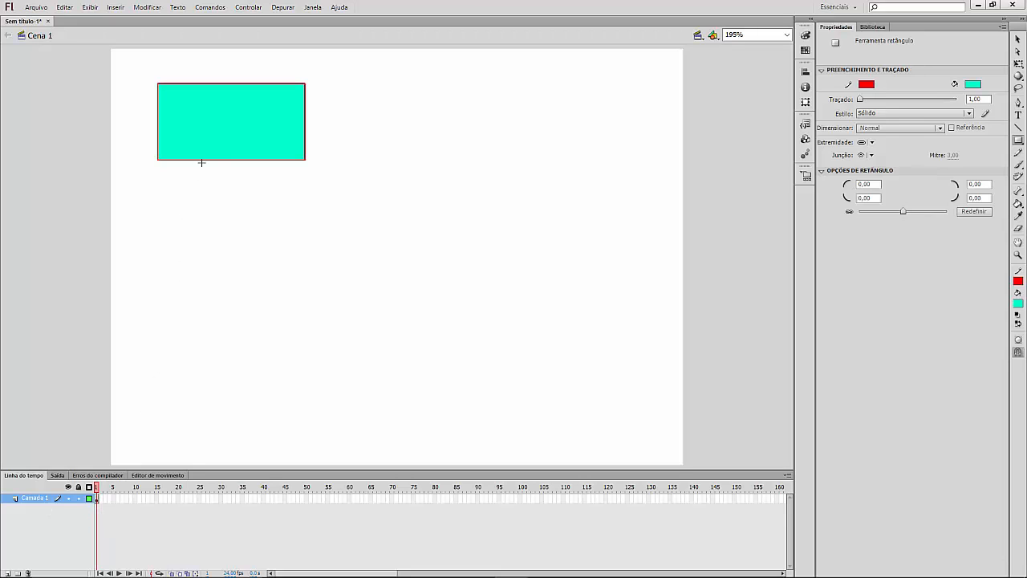
- Select the turquoise rectangle's fill together with its red outline
{"action": "left_click", "coordinate": [1018, 41]}
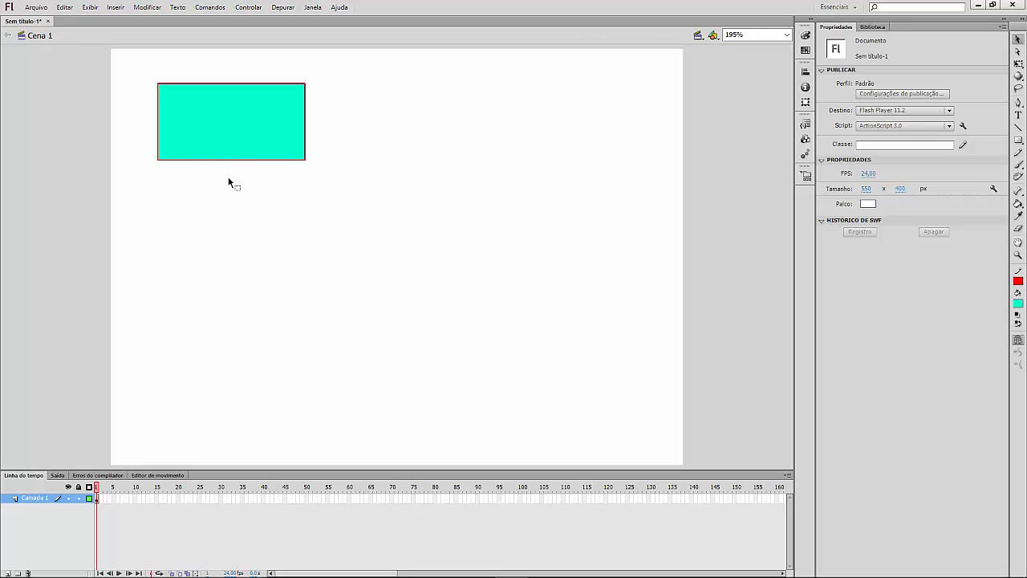
{"action": "double_click", "coordinate": [238, 117]}
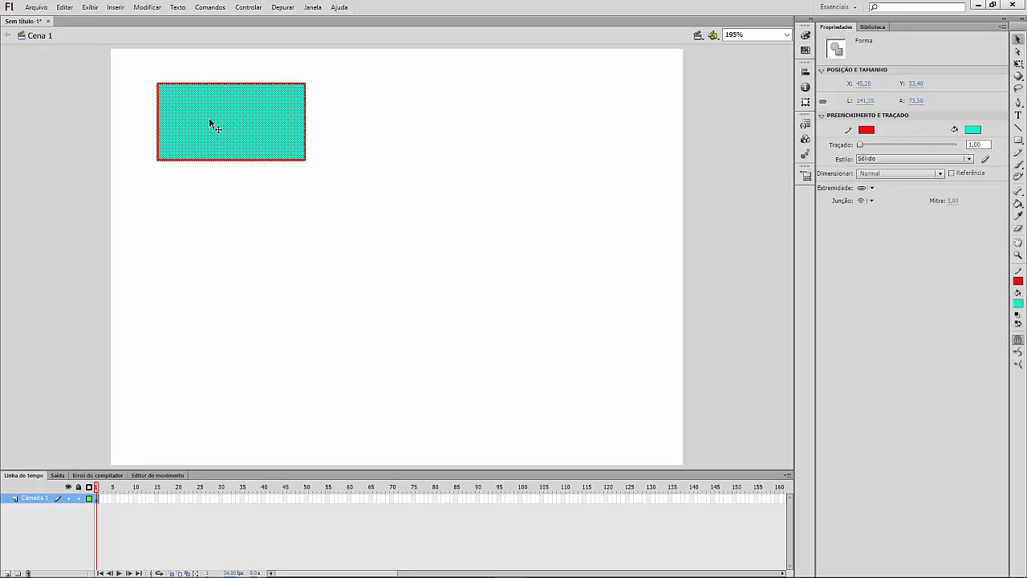
- Move the rectangle's fill and outline together to the stage's lower-right area, at about X 386, Y 235, and deselect them
{"action": "left_click_drag", "start_coordinate": [213, 123], "coordinate": [583, 332]}
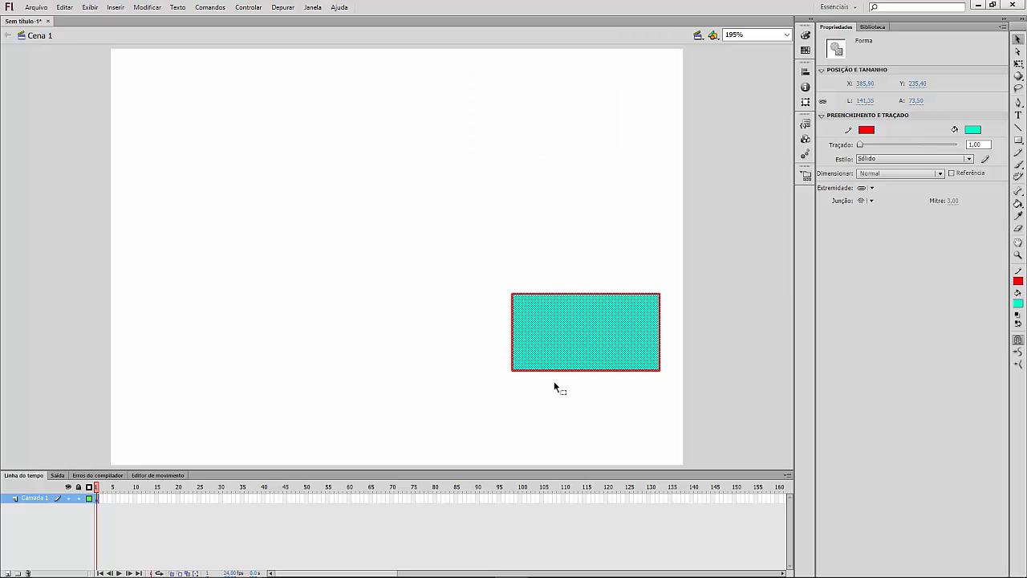
{"action": "left_click", "coordinate": [544, 234]}
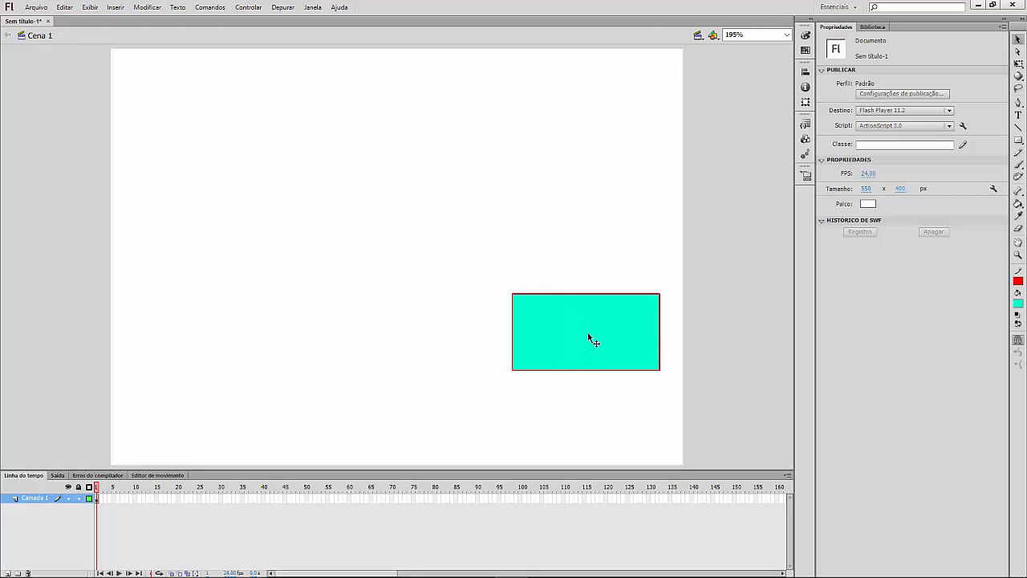
- Select the rectangle's entire red outline without its fill, and clear the selection
{"action": "left_click", "coordinate": [786, 34]}
{"action": "left_click", "coordinate": [737, 97]}
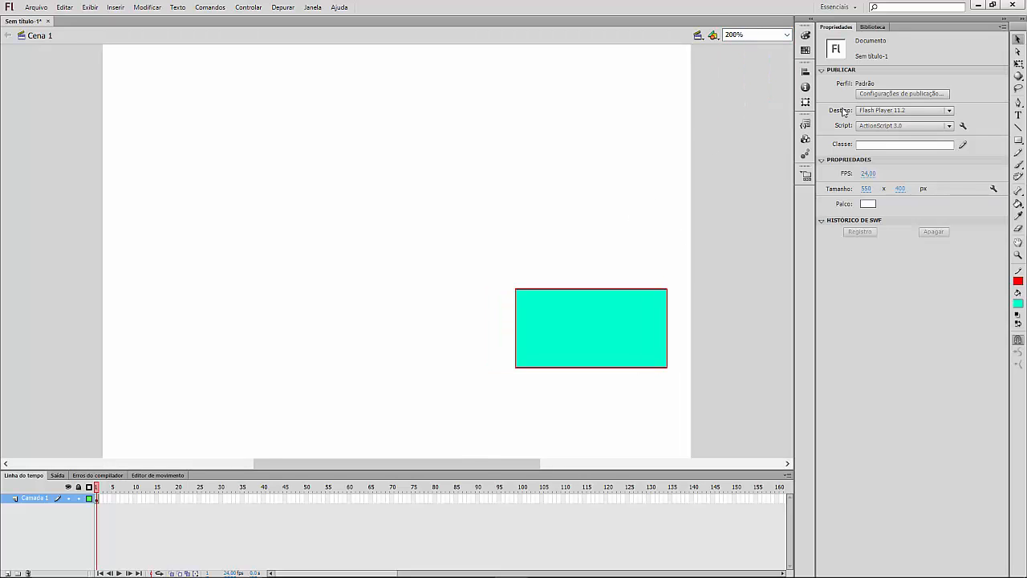
{"action": "left_click", "coordinate": [788, 34]}
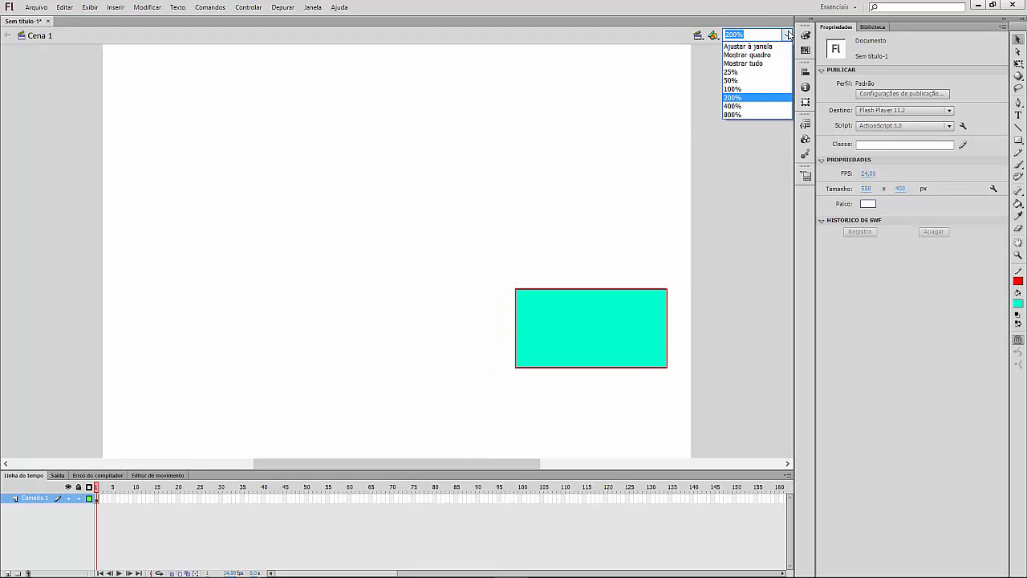
{"action": "left_click", "coordinate": [754, 106]}
{"action": "left_click_drag", "start_coordinate": [433, 465], "coordinate": [500, 462]}
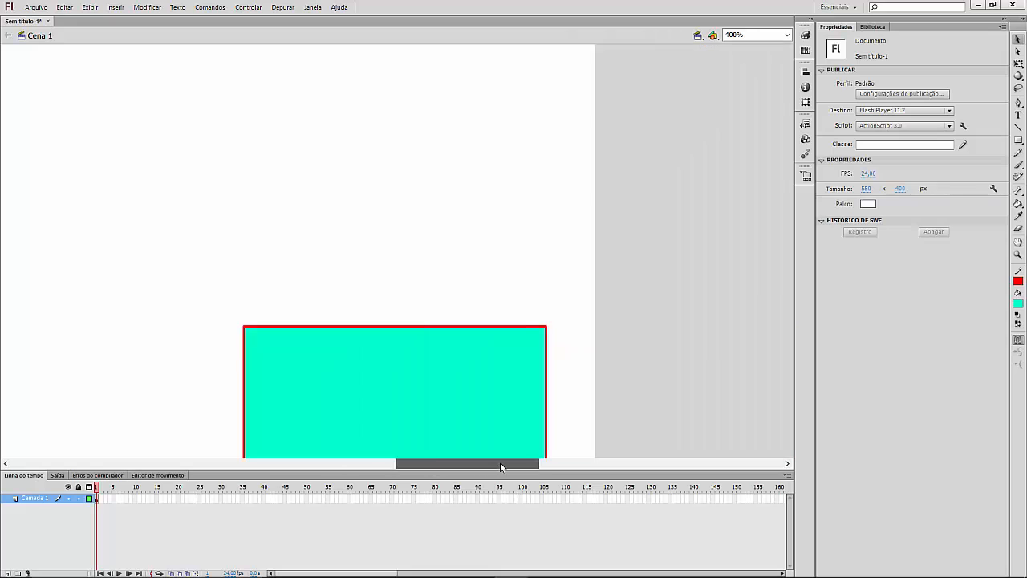
{"action": "scroll", "coordinate": [626, 206], "scroll_direction": "down", "scroll_amount": 3}
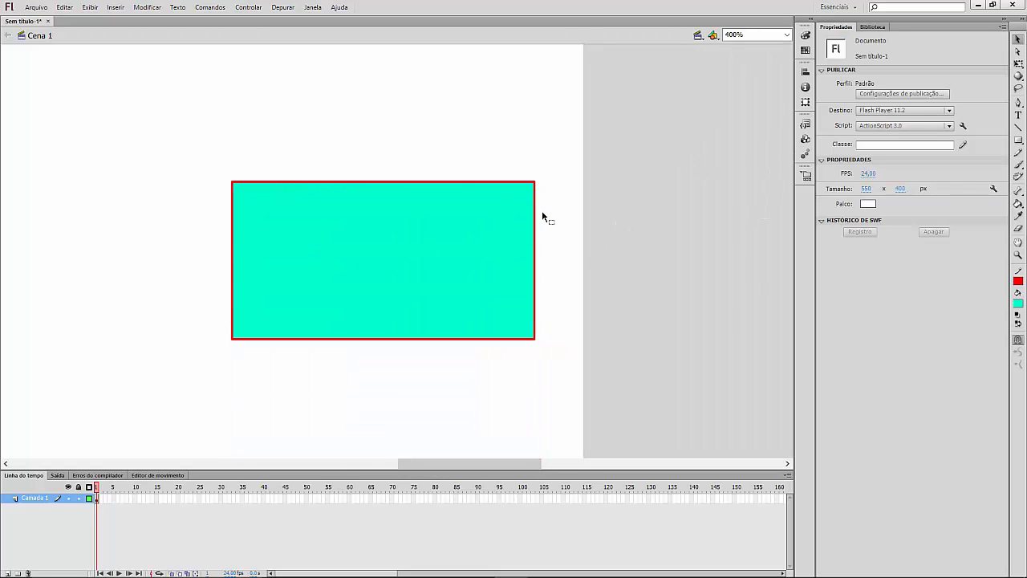
{"action": "double_click", "coordinate": [535, 232]}
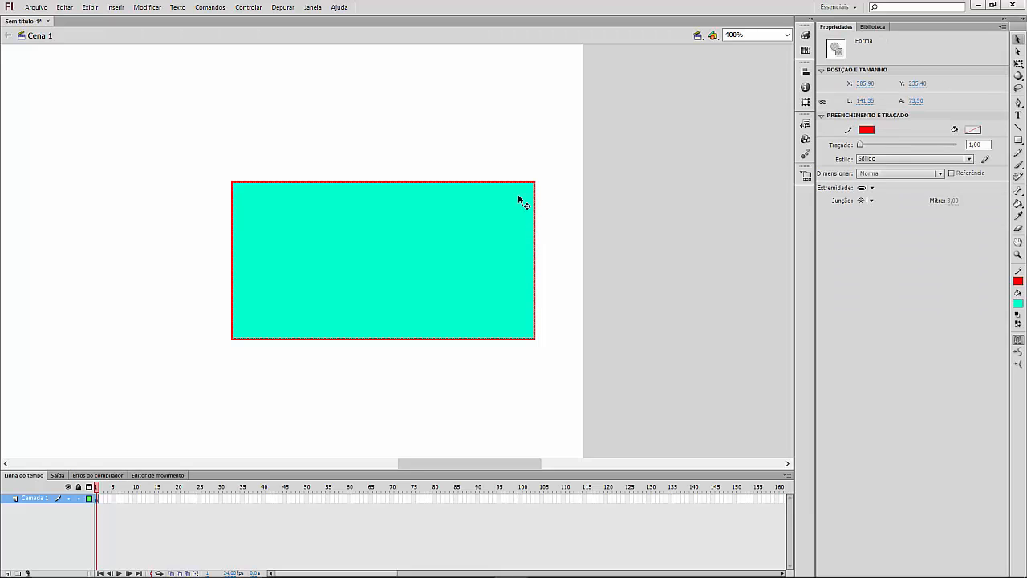
{"action": "left_click", "coordinate": [477, 146]}
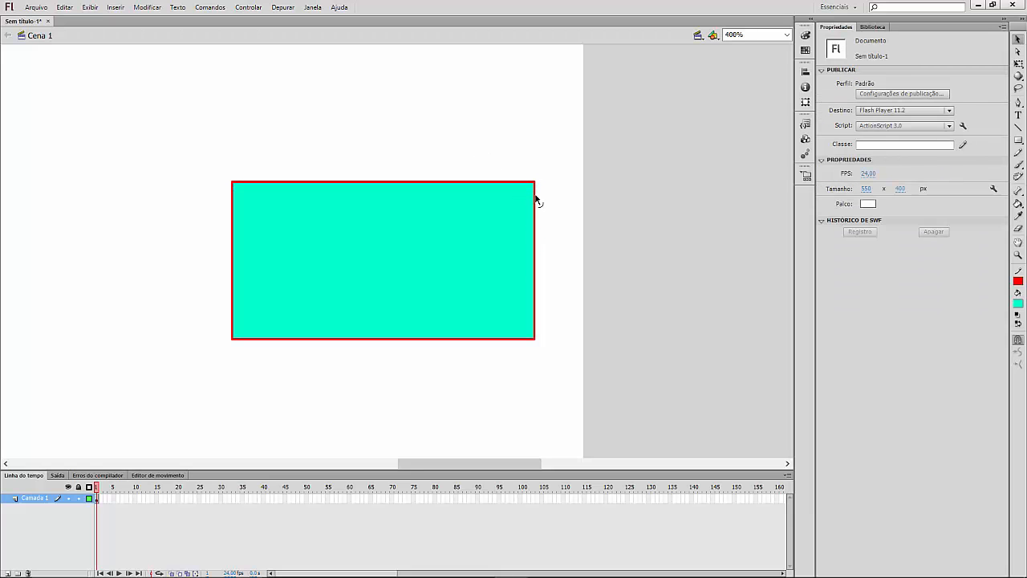
{"action": "double_click", "coordinate": [535, 201]}
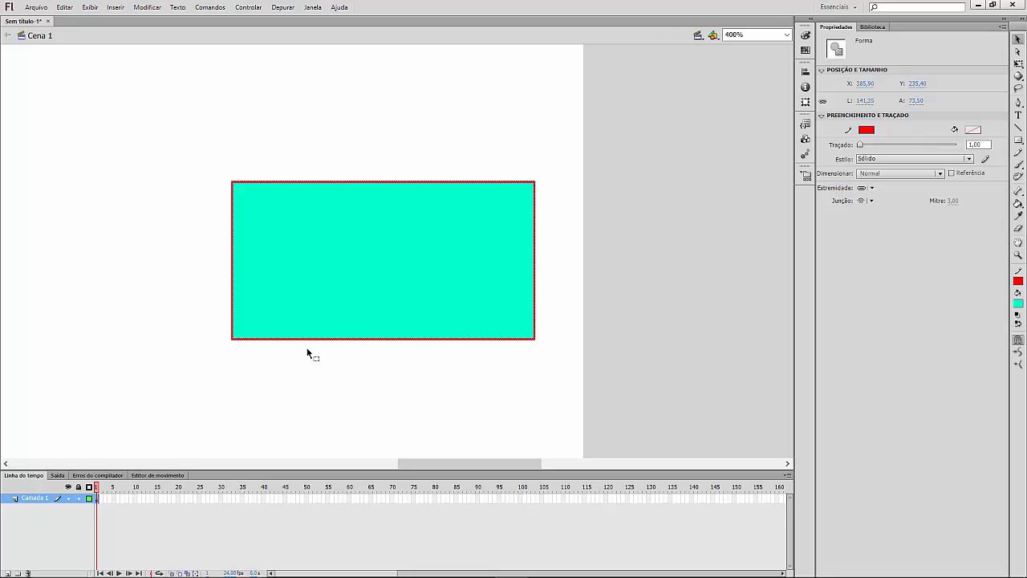
{"action": "left_click", "coordinate": [349, 95]}
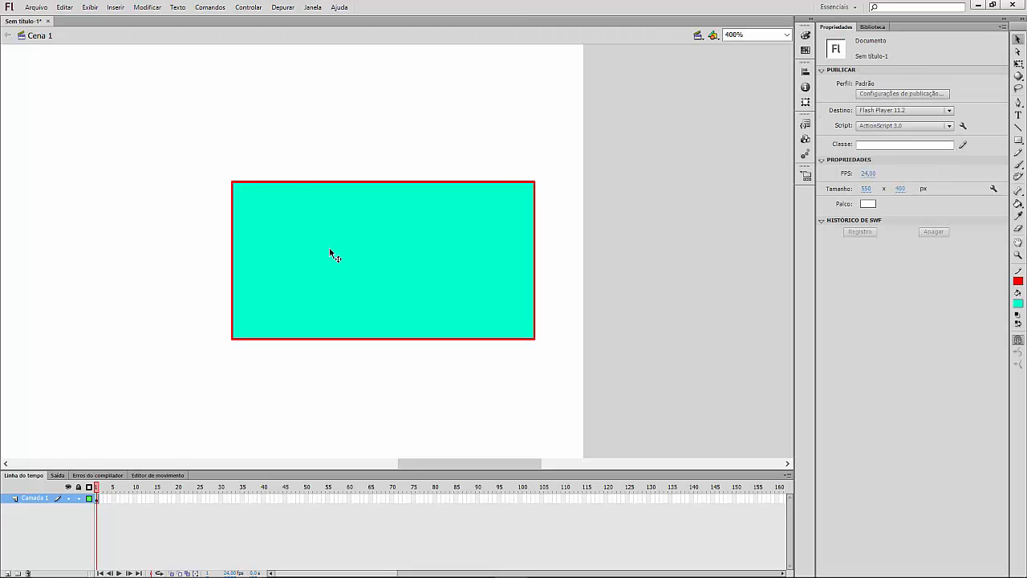
- Try moving the turquoise fill out of its red outline, down and to the left, and undo the move
{"action": "left_click", "coordinate": [330, 250]}
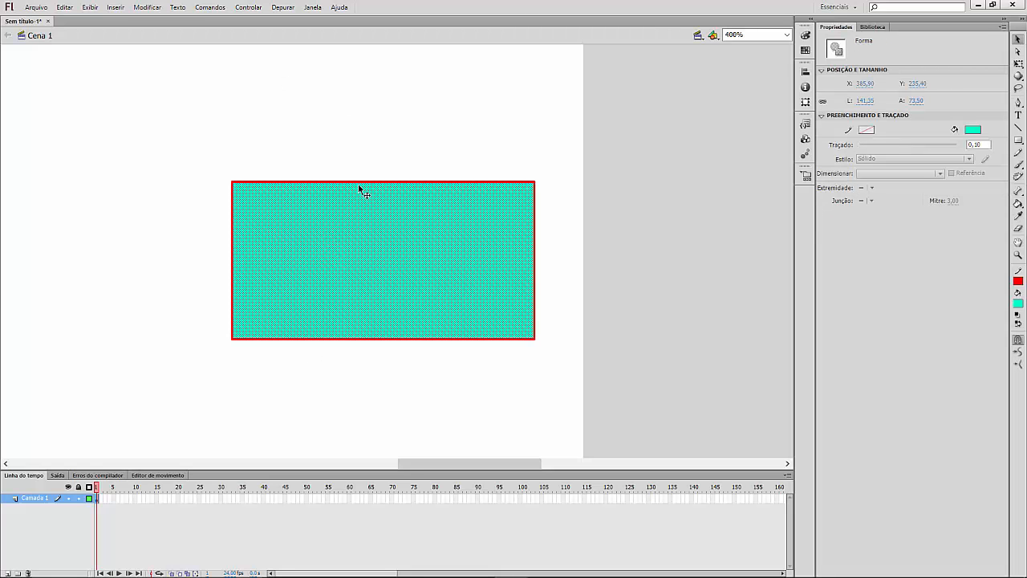
{"action": "left_click_drag", "start_coordinate": [423, 252], "coordinate": [223, 360]}
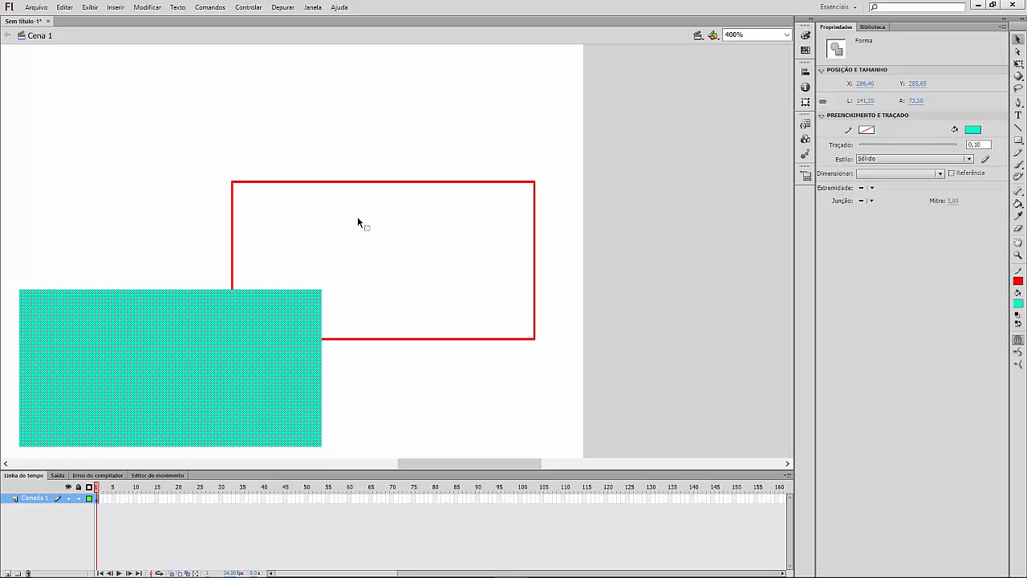
{"action": "key", "text": "ctrl+z"}
{"action": "left_click", "coordinate": [461, 136]}
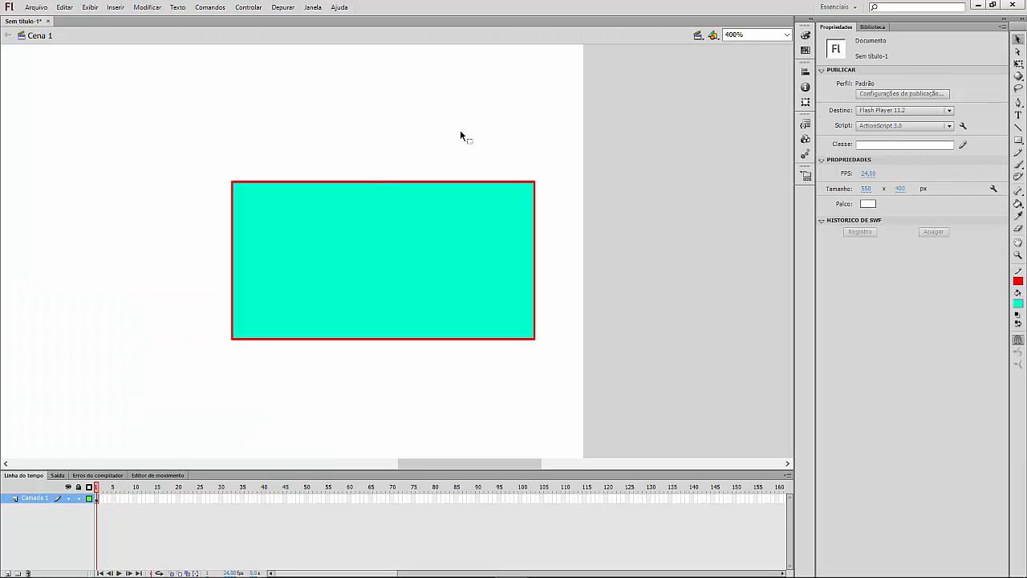
- Try deleting the rectangle's whole red outline while keeping the fill, and undo the deletion
{"action": "double_click", "coordinate": [382, 183]}
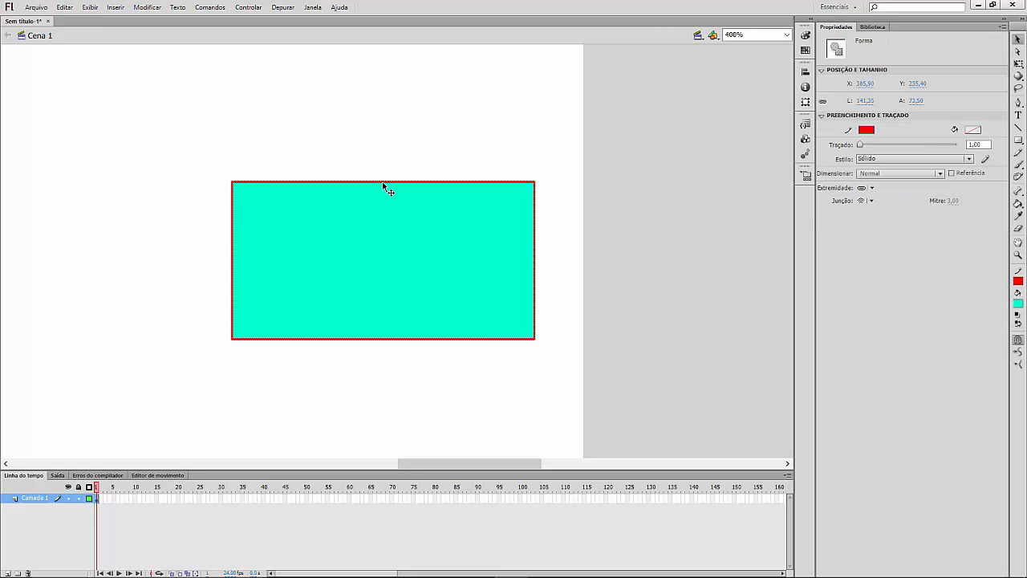
{"action": "key", "text": "Delete"}
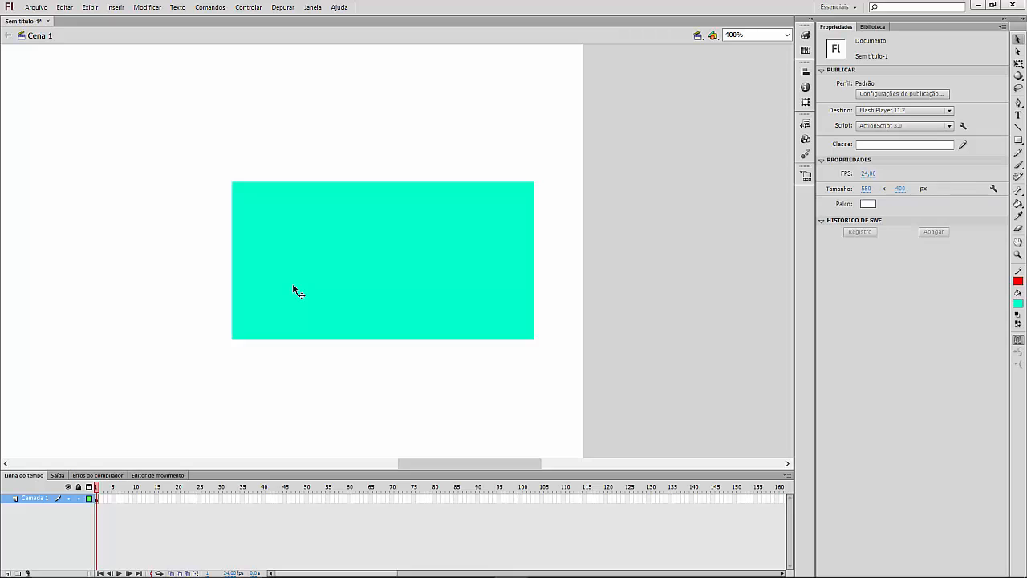
{"action": "key", "text": "ctrl+z"}
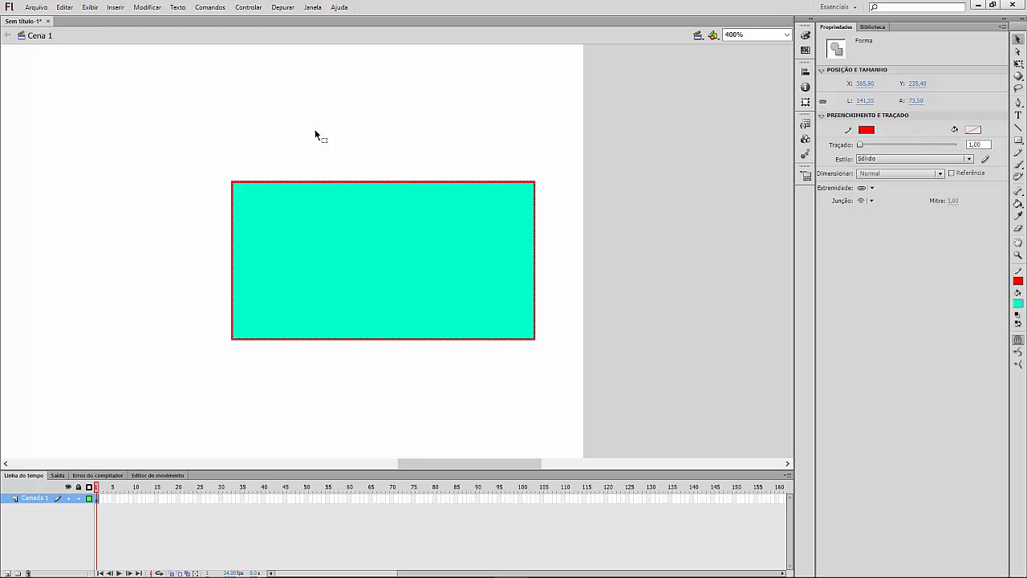
{"action": "left_click", "coordinate": [278, 108]}
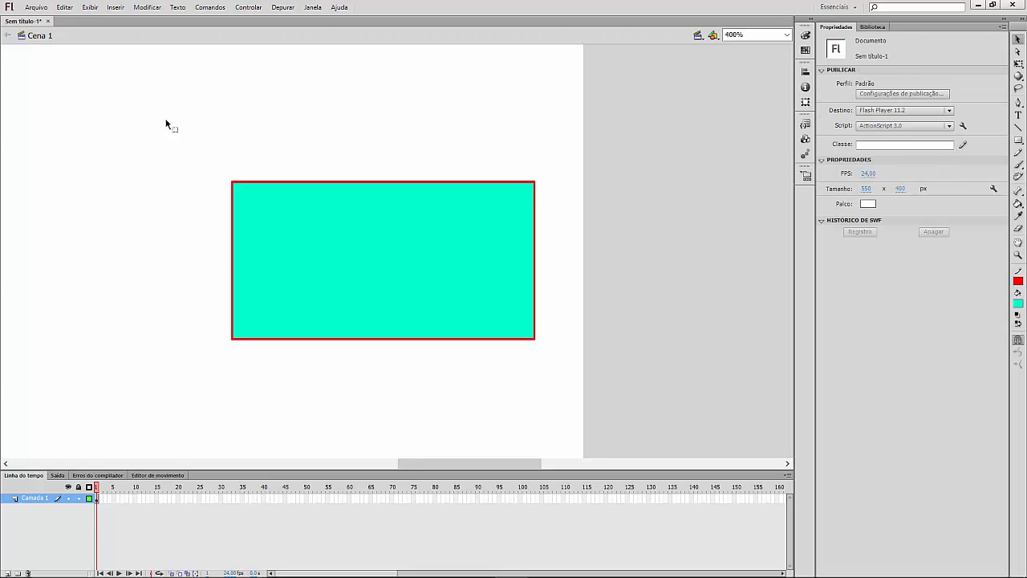
- Cut off the rectangle's upper-left and upper-right corner pieces with marquee selections and move each one up, away from the shape
{"action": "mouse_move", "coordinate": [243, 193]}
{"action": "left_mouse_down"}
{"action": "mouse_move", "coordinate": [378, 277]}
{"action": "mouse_move", "coordinate": [364, 277]}
{"action": "mouse_move", "coordinate": [350, 254]}
{"action": "mouse_move", "coordinate": [179, 126]}
{"action": "left_mouse_up"}
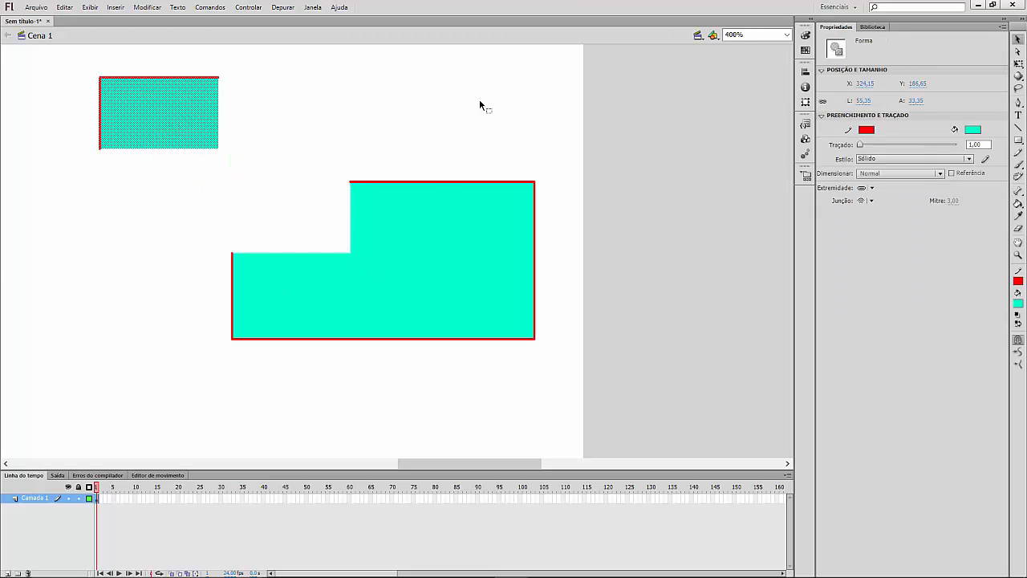
{"action": "left_click_drag", "start_coordinate": [449, 124], "coordinate": [569, 255]}
{"action": "left_click_drag", "start_coordinate": [502, 229], "coordinate": [502, 120]}
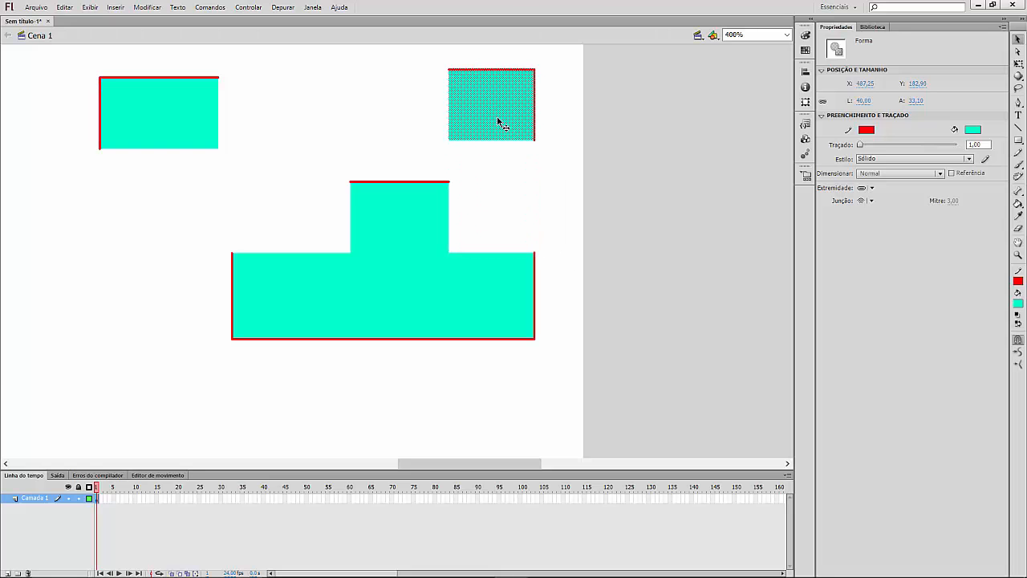
- Delete the red stroke segment along the top of the remaining T-shaped piece
{"action": "left_click", "coordinate": [148, 229]}
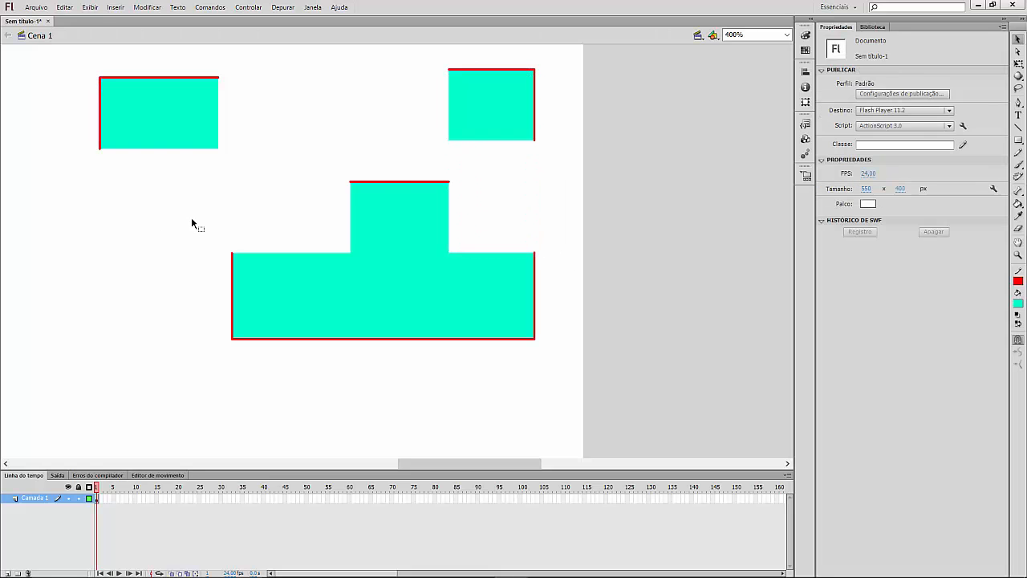
{"action": "left_click", "coordinate": [394, 183]}
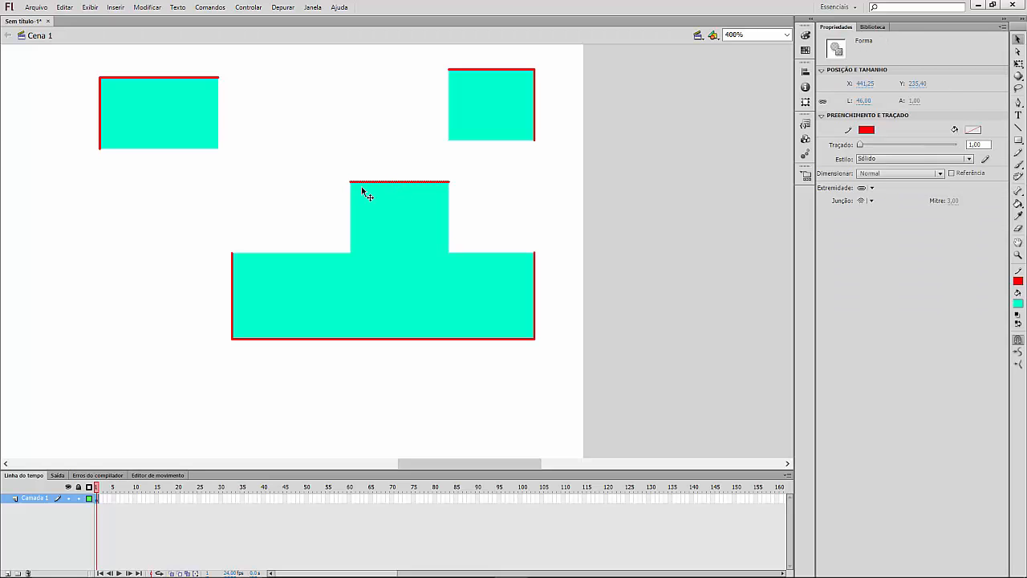
{"action": "key", "text": "Delete"}
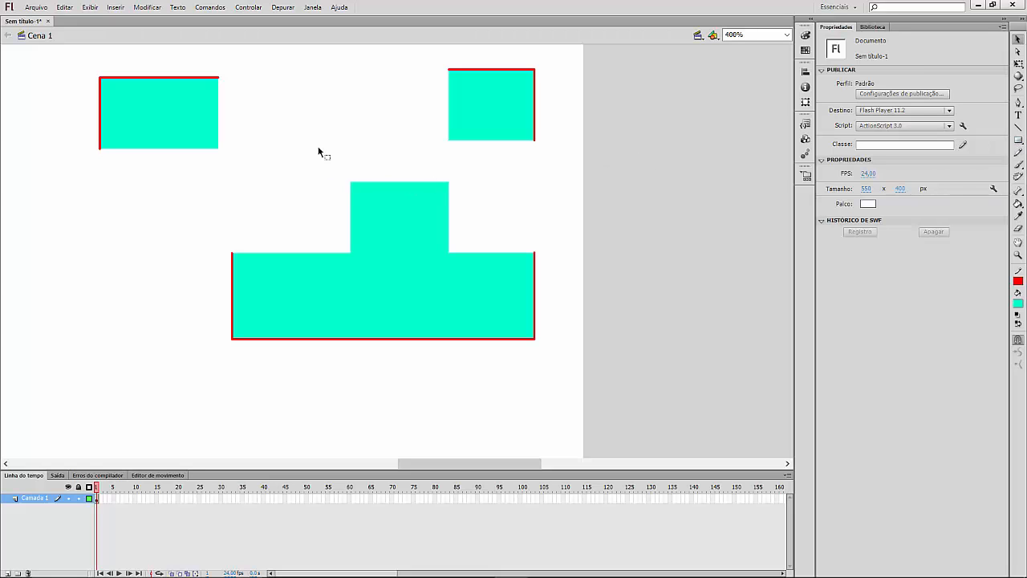
- Change the fill of the detached upper-left piece to solid blue
{"action": "left_click", "coordinate": [146, 126]}
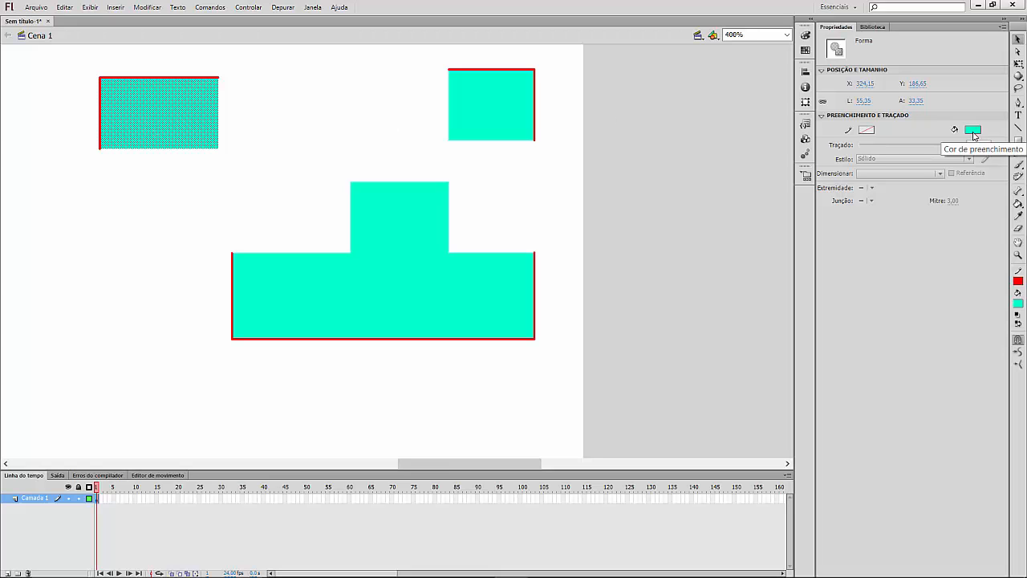
{"action": "left_click", "coordinate": [973, 130]}
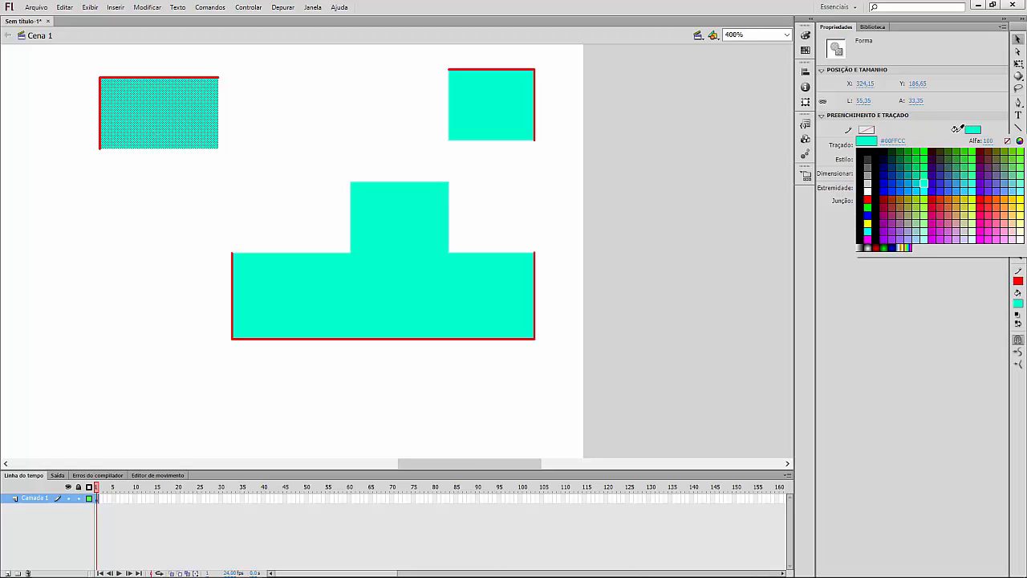
{"action": "left_click", "coordinate": [889, 191]}
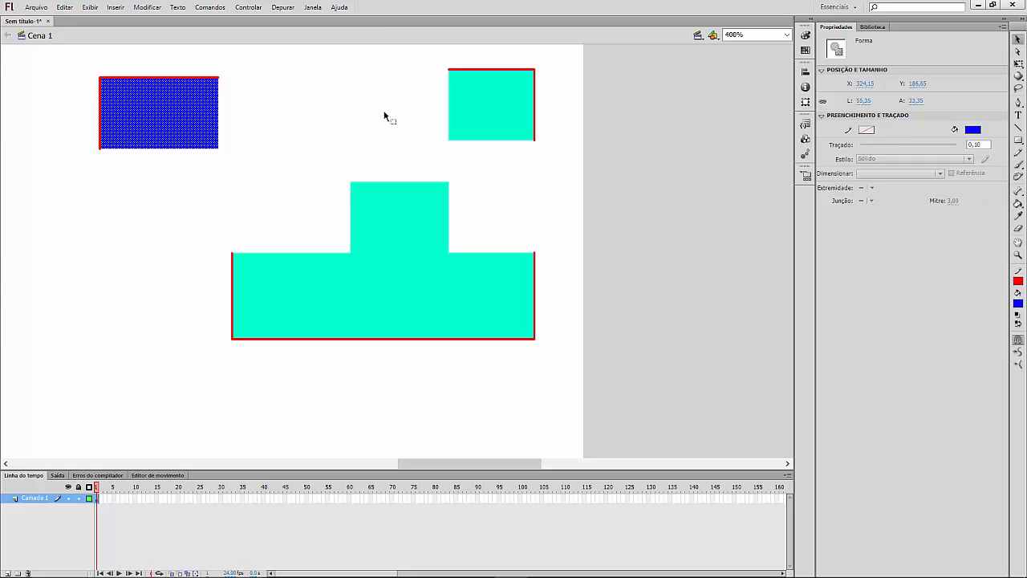
{"action": "left_click", "coordinate": [336, 142]}
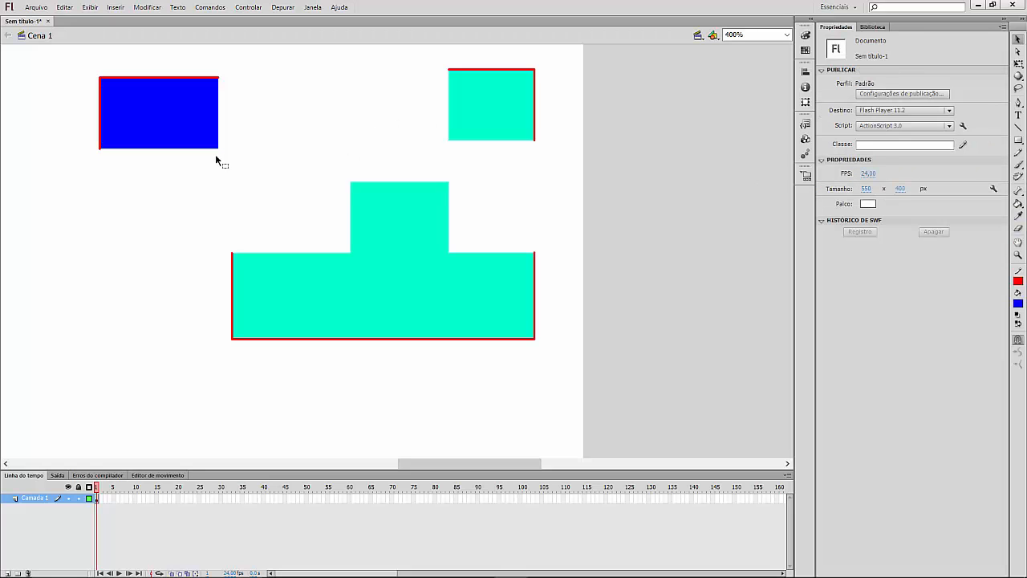
- Change the fill of the detached upper-right piece to dark red, leaving its stroke out of the selection
{"action": "left_click", "coordinate": [472, 93]}
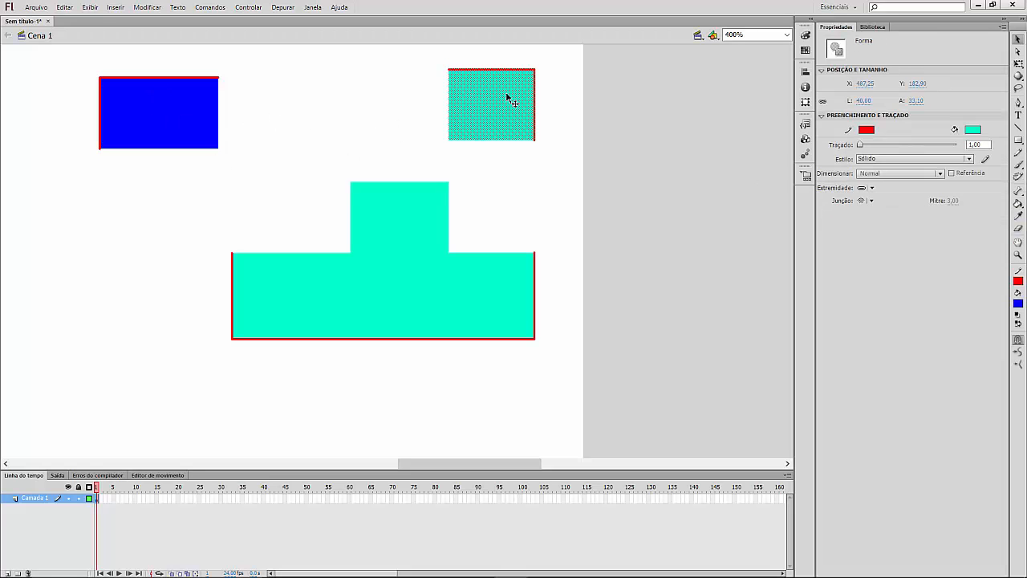
{"action": "left_click", "coordinate": [551, 152]}
{"action": "left_click", "coordinate": [501, 117]}
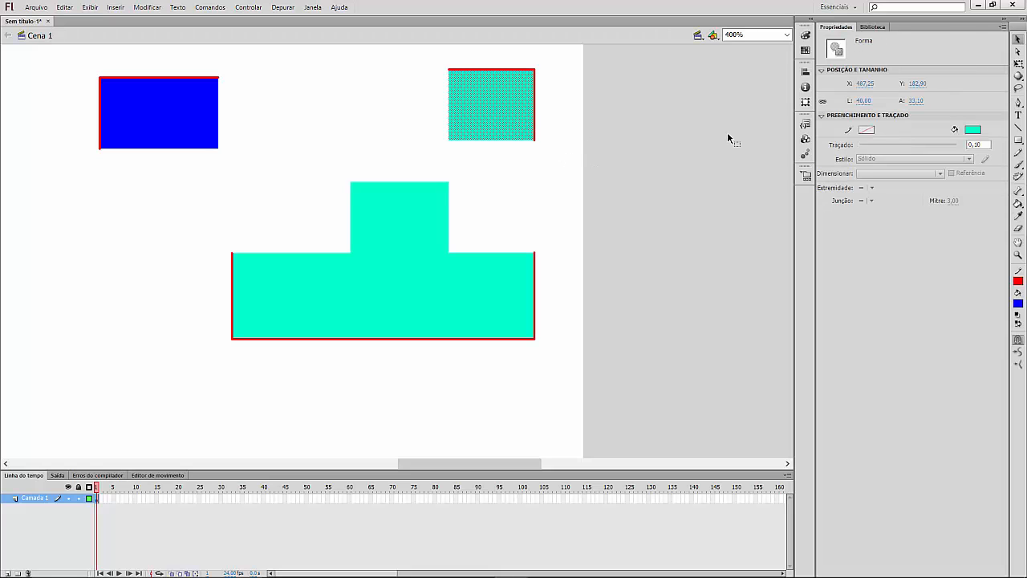
{"action": "left_click", "coordinate": [972, 129]}
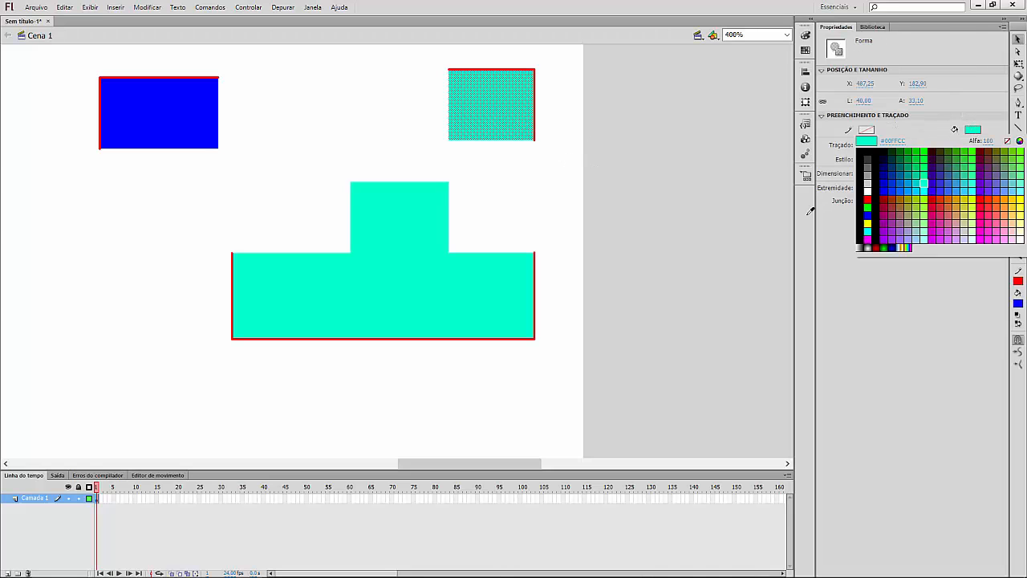
{"action": "left_click", "coordinate": [882, 246]}
{"action": "left_click", "coordinate": [556, 198]}
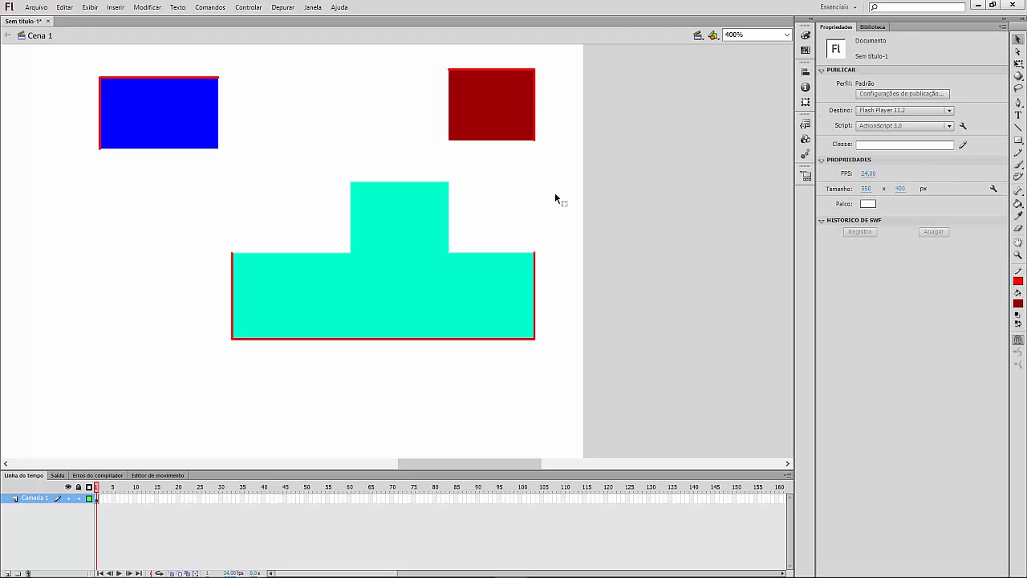
- Fill the T-shaped piece with the blue-to-black radial gradient
{"action": "left_click", "coordinate": [420, 235]}
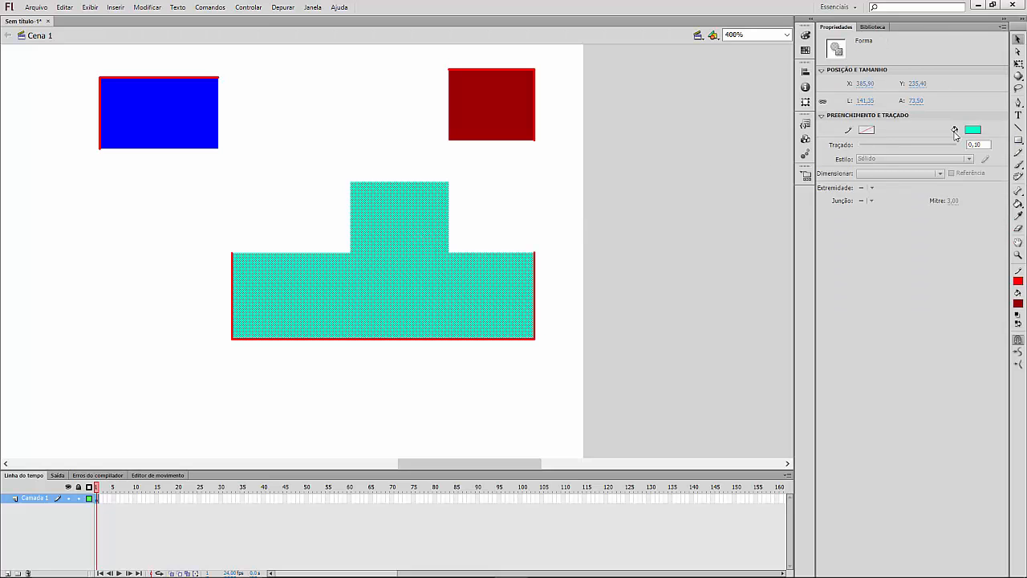
{"action": "left_click", "coordinate": [972, 136]}
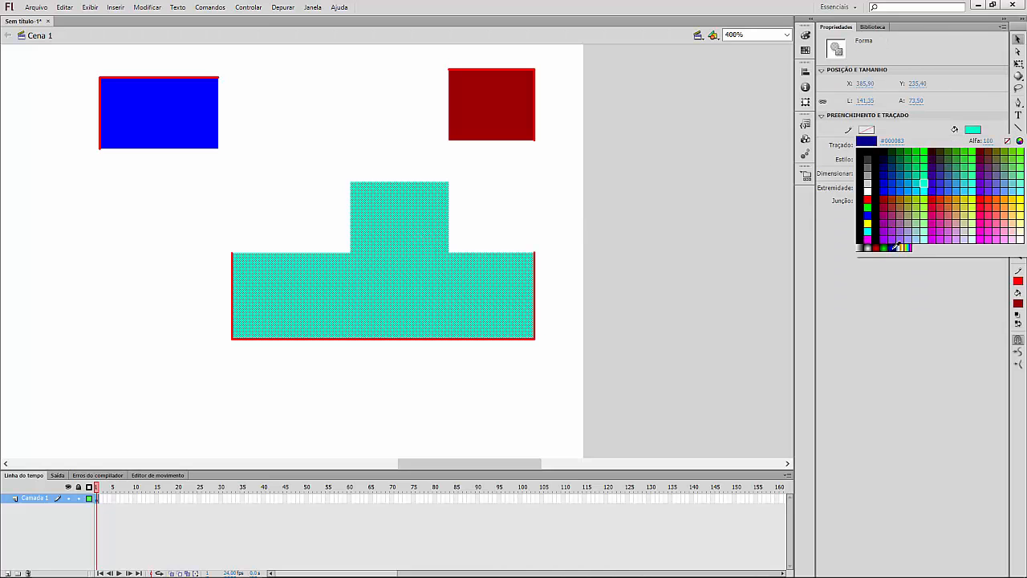
{"action": "key", "text": "Escape"}
{"action": "left_click", "coordinate": [509, 218]}
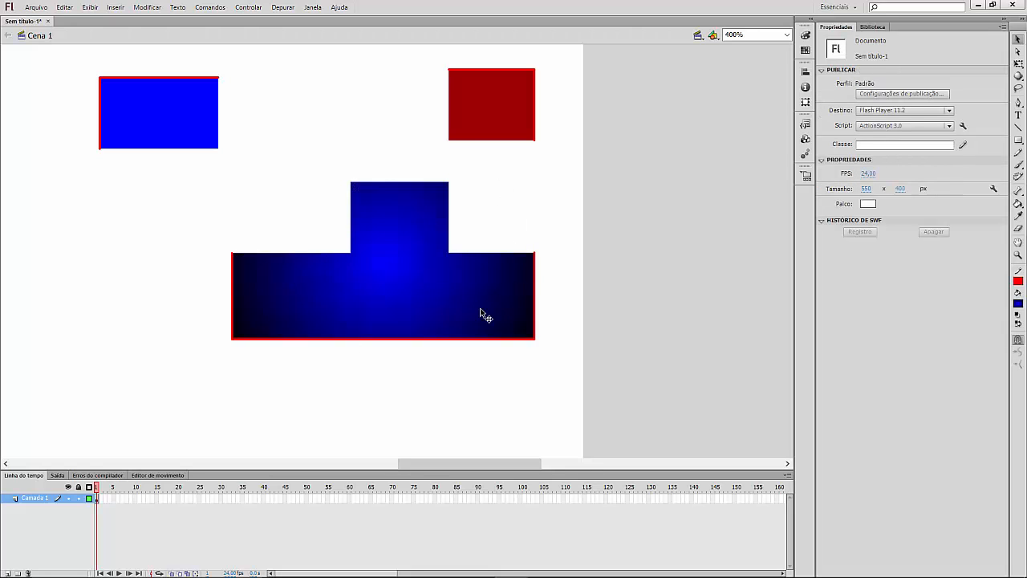
- Set the end color of the fill gradient to red E20000 and change the fill type from radial to linear gradient
{"action": "left_click", "coordinate": [805, 36]}
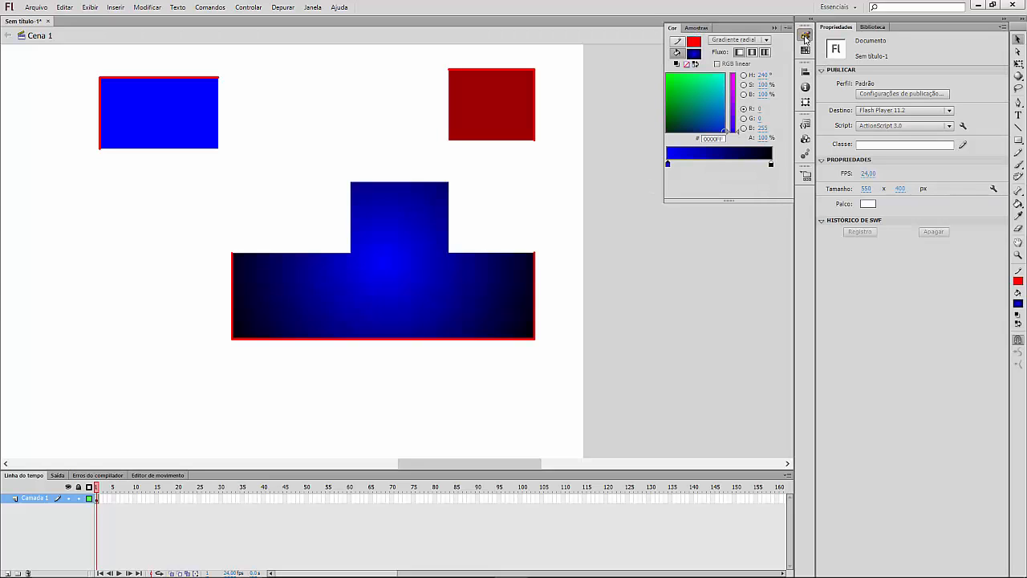
{"action": "left_click", "coordinate": [806, 50]}
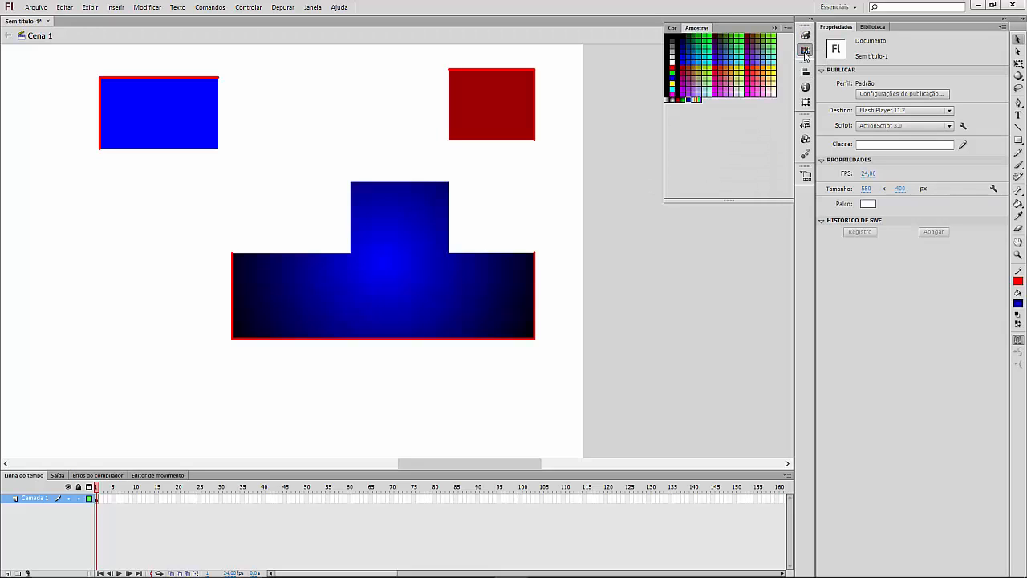
{"action": "left_click", "coordinate": [672, 28]}
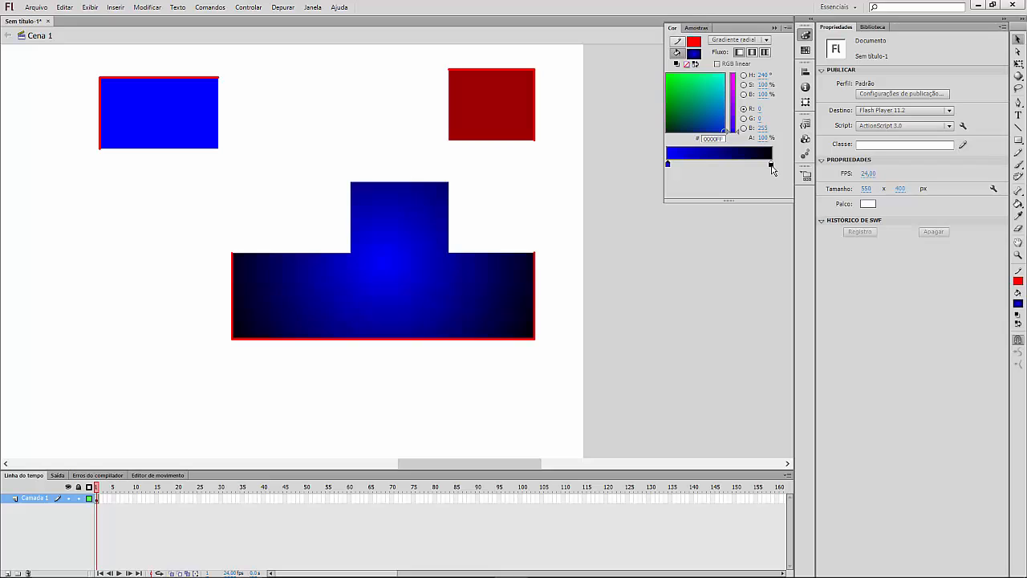
{"action": "left_click", "coordinate": [770, 164]}
{"action": "left_click_drag", "start_coordinate": [736, 129], "coordinate": [737, 80]}
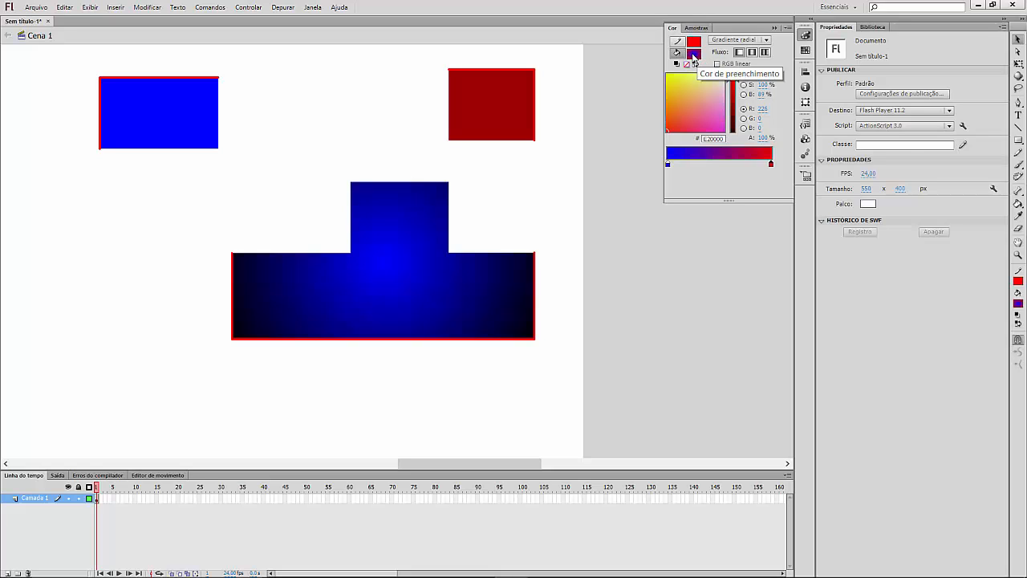
{"action": "left_click", "coordinate": [766, 40]}
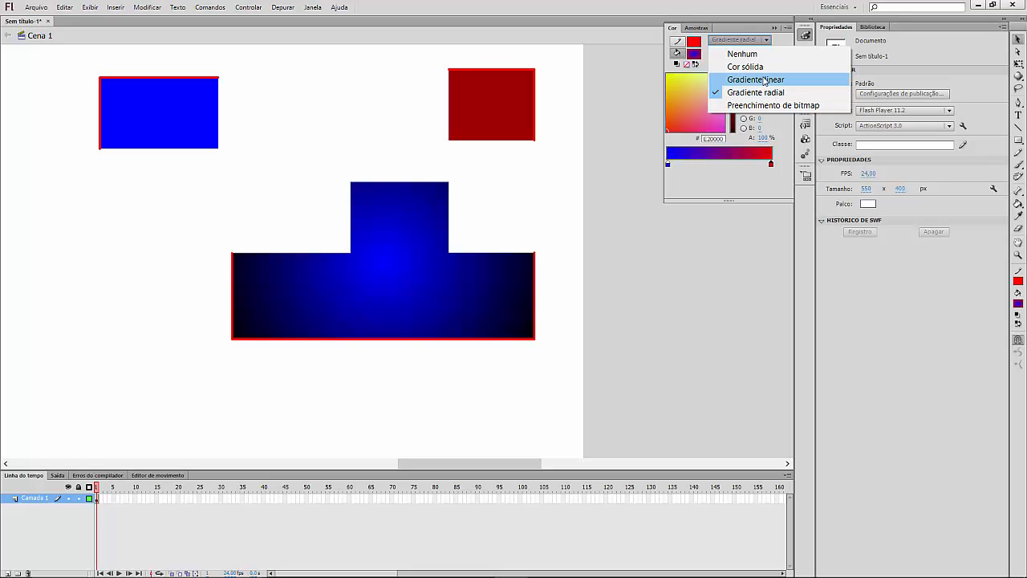
{"action": "left_click", "coordinate": [758, 79]}
{"action": "left_click", "coordinate": [695, 55]}
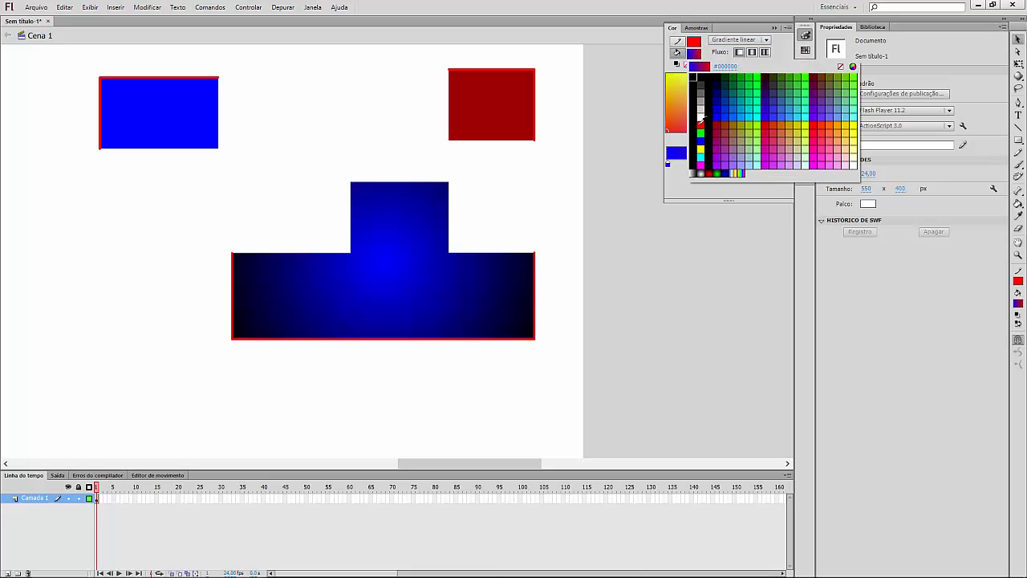
{"action": "left_click", "coordinate": [705, 66]}
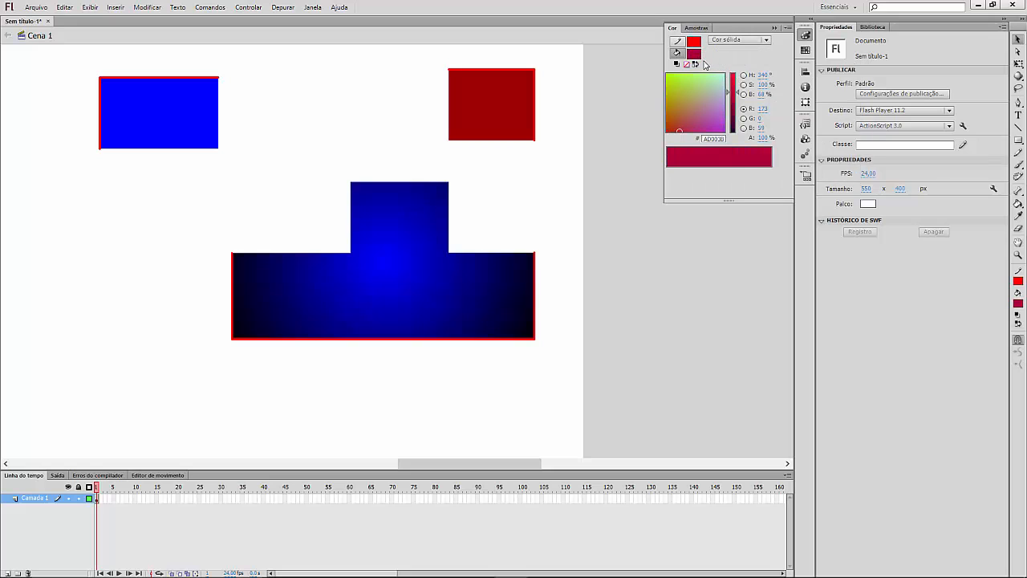
{"action": "left_click", "coordinate": [695, 53]}
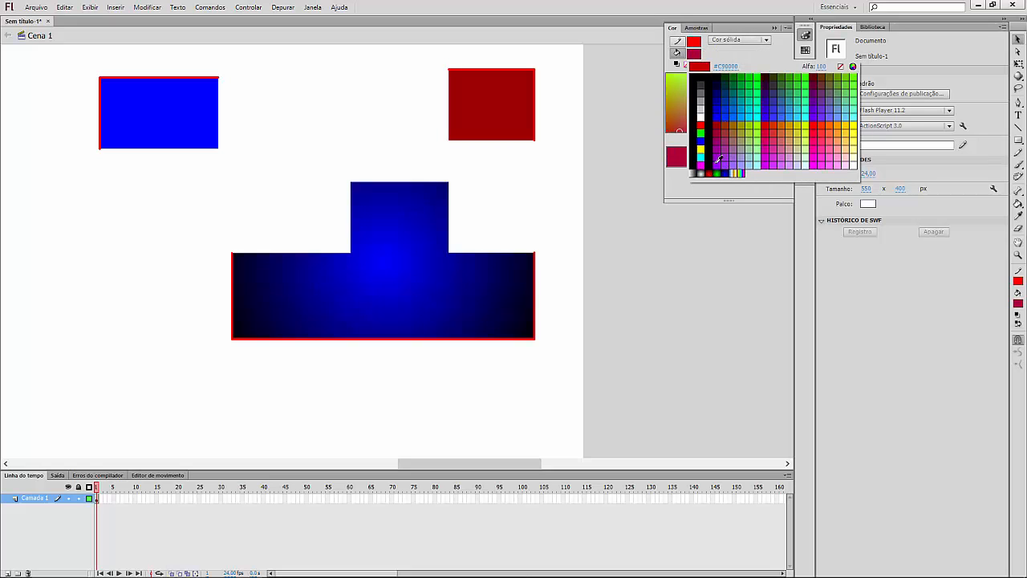
{"action": "left_click", "coordinate": [757, 41]}
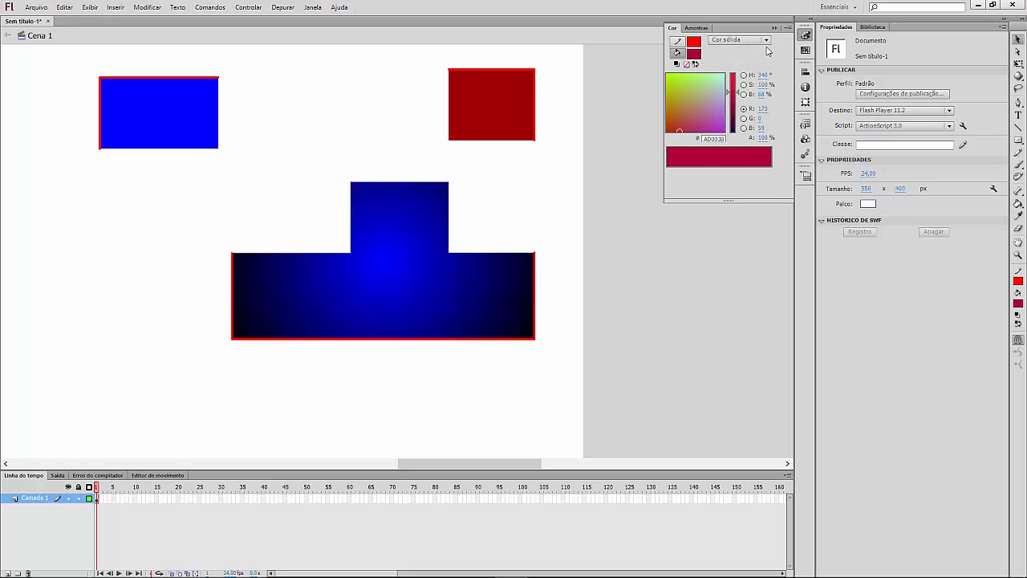
{"action": "left_click", "coordinate": [765, 40]}
{"action": "left_click", "coordinate": [754, 80]}
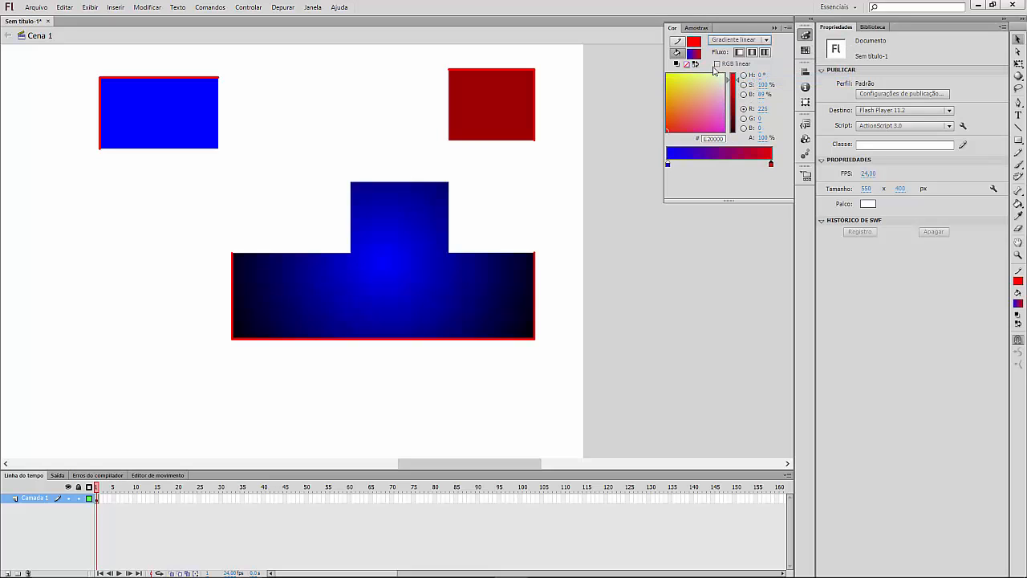
- Build a three-color linear gradient running from green through yellow-green CCFF00 at the middle to pale cyan E2FFFF
{"action": "left_click", "coordinate": [668, 165]}
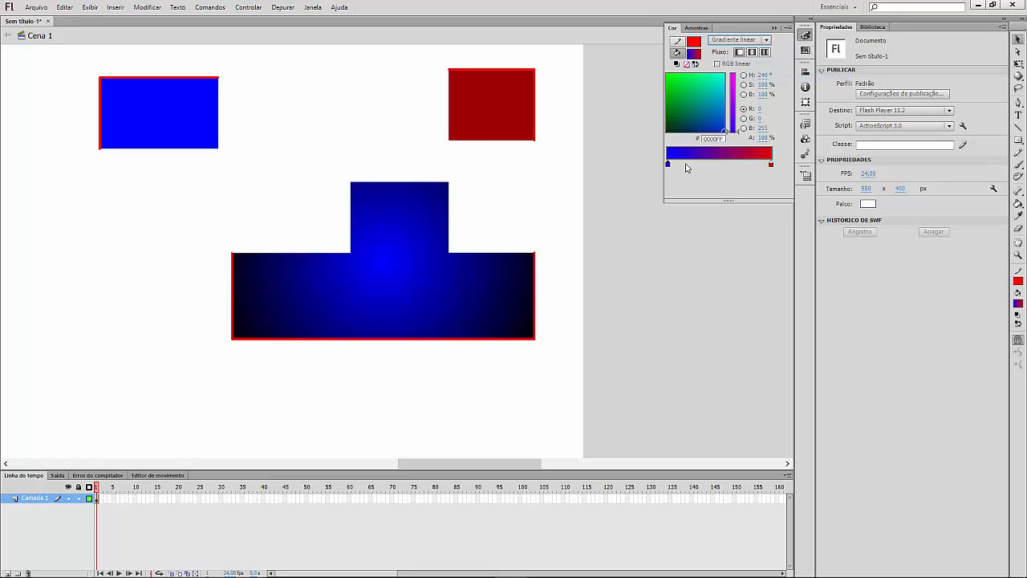
{"action": "left_click", "coordinate": [674, 84]}
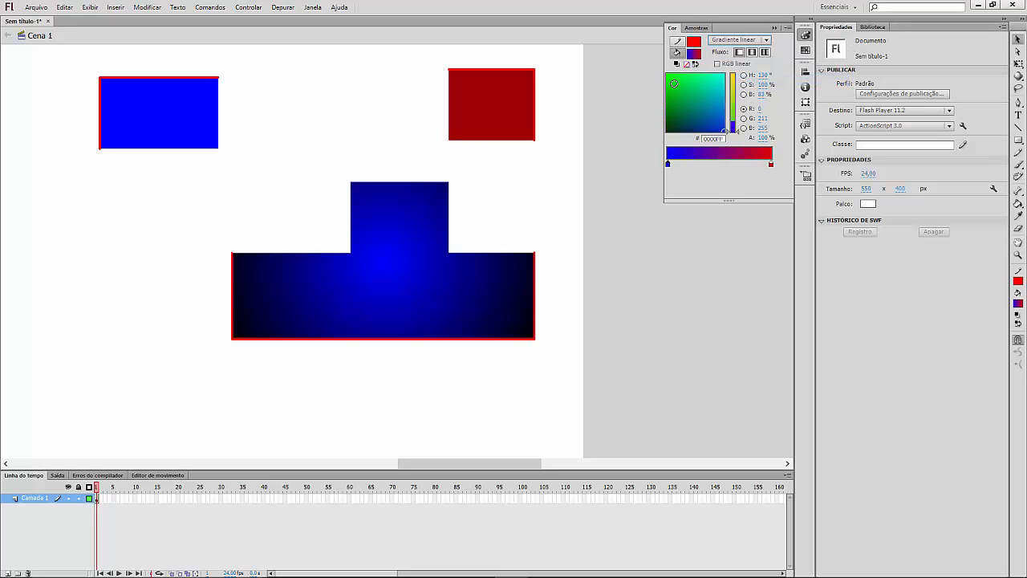
{"action": "left_click", "coordinate": [772, 164]}
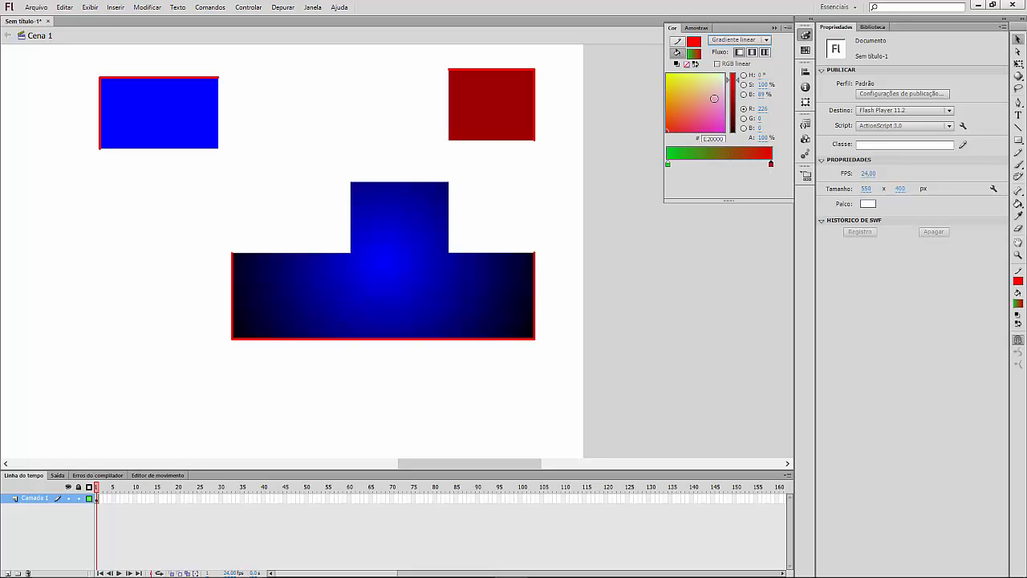
{"action": "left_click_drag", "start_coordinate": [714, 98], "coordinate": [729, 63]}
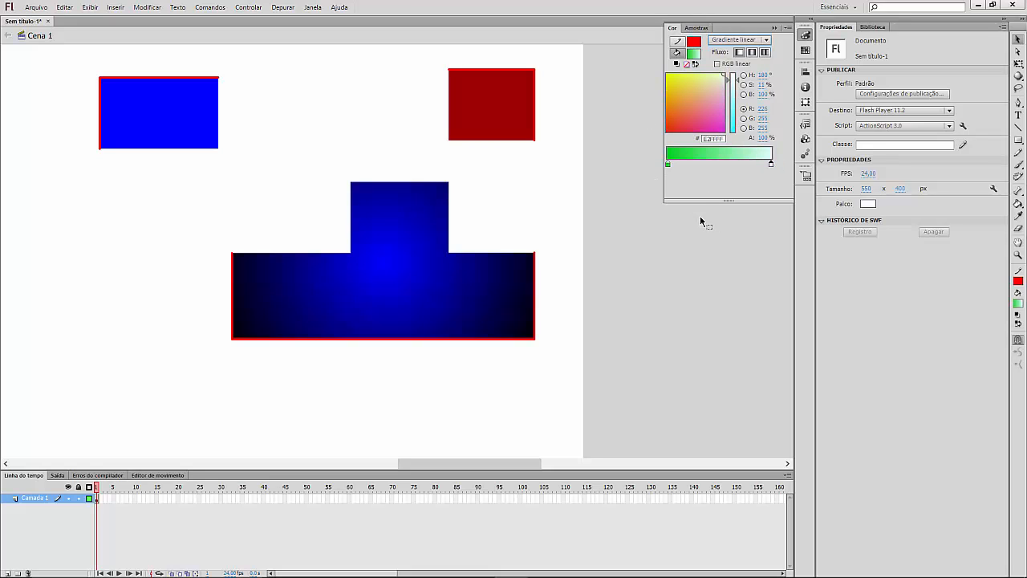
{"action": "double_click", "coordinate": [719, 165]}
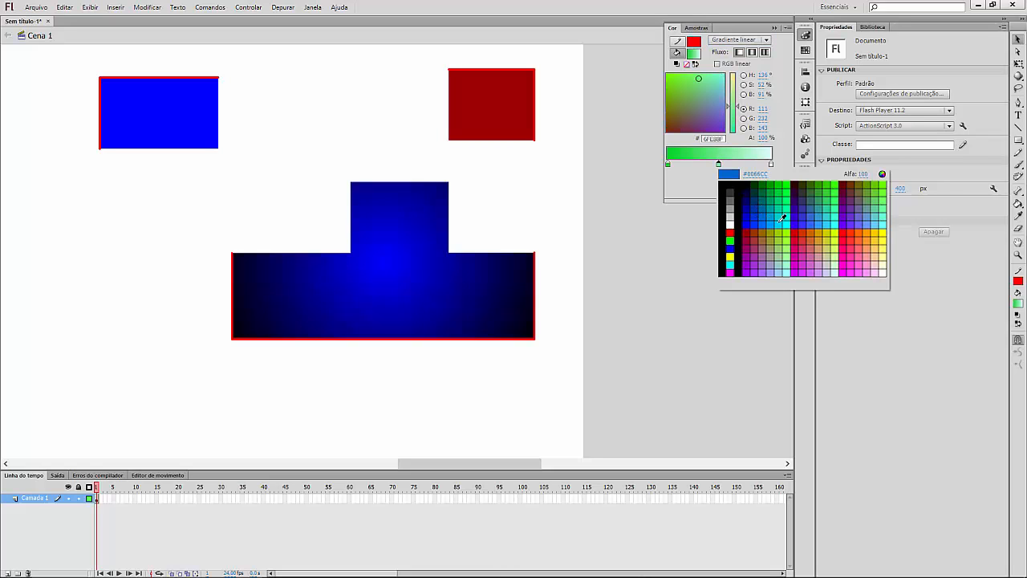
{"action": "left_click", "coordinate": [832, 238]}
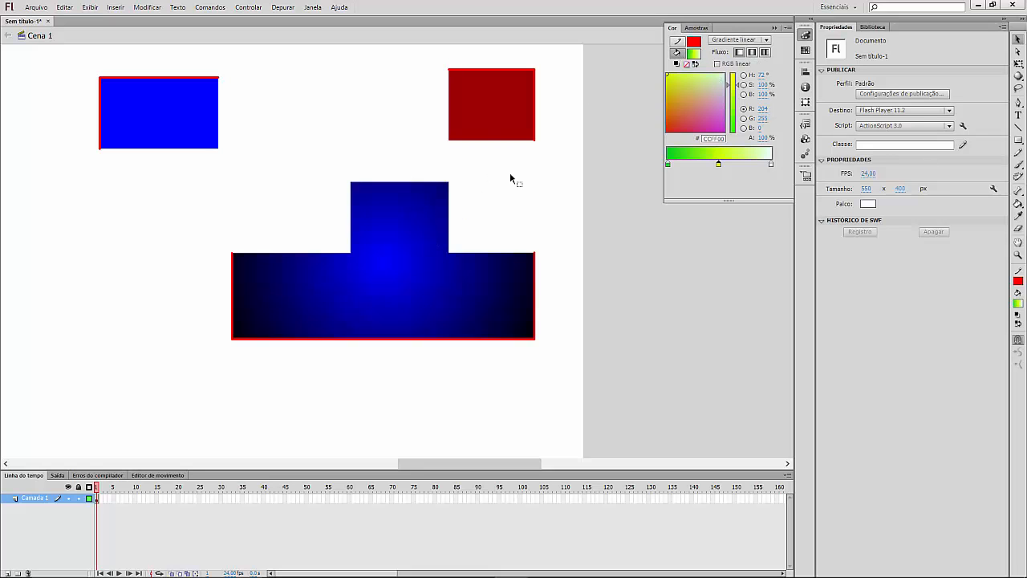
- Fill the T-shaped piece with the green, yellow and pale cyan linear gradient using the Paint Bucket, and deselect it
{"action": "left_click", "coordinate": [408, 259]}
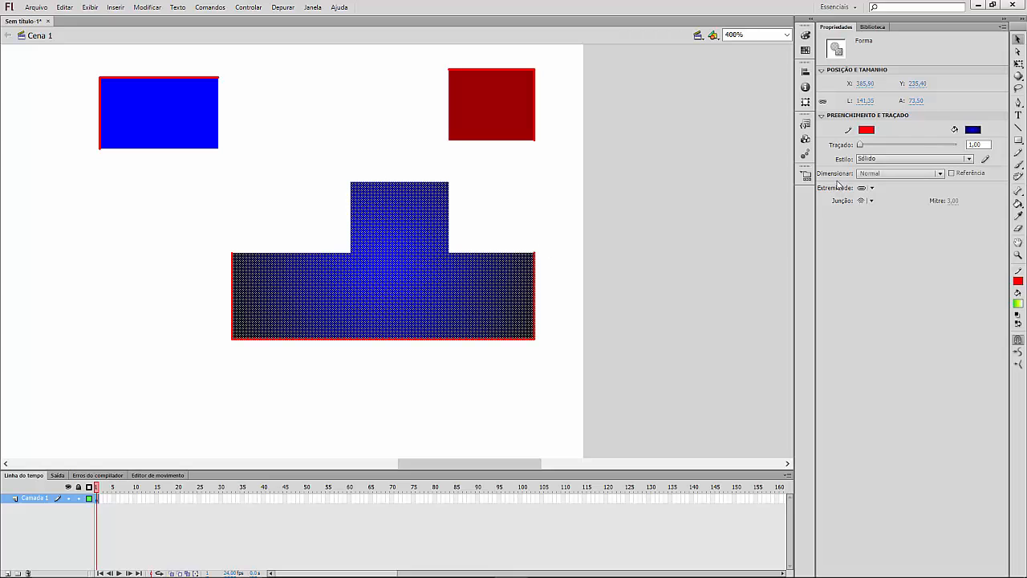
{"action": "left_click", "coordinate": [495, 201]}
{"action": "left_click", "coordinate": [429, 231]}
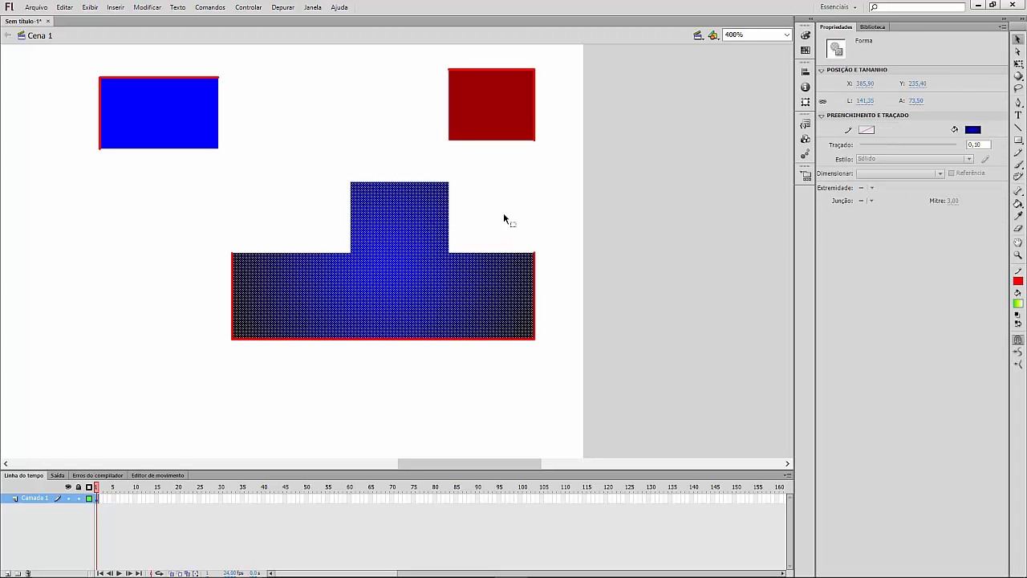
{"action": "left_click", "coordinate": [1018, 204]}
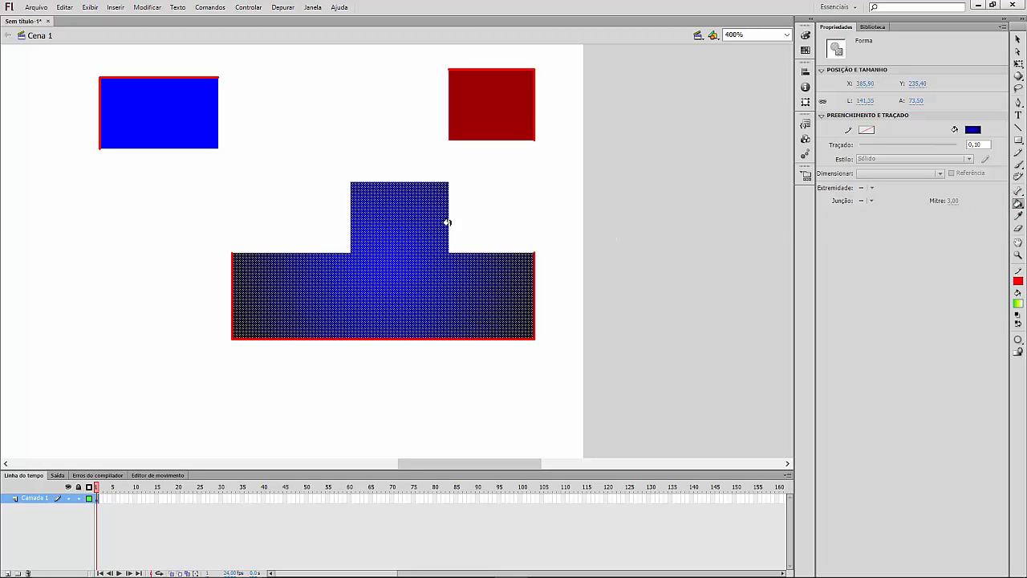
{"action": "left_click", "coordinate": [405, 238]}
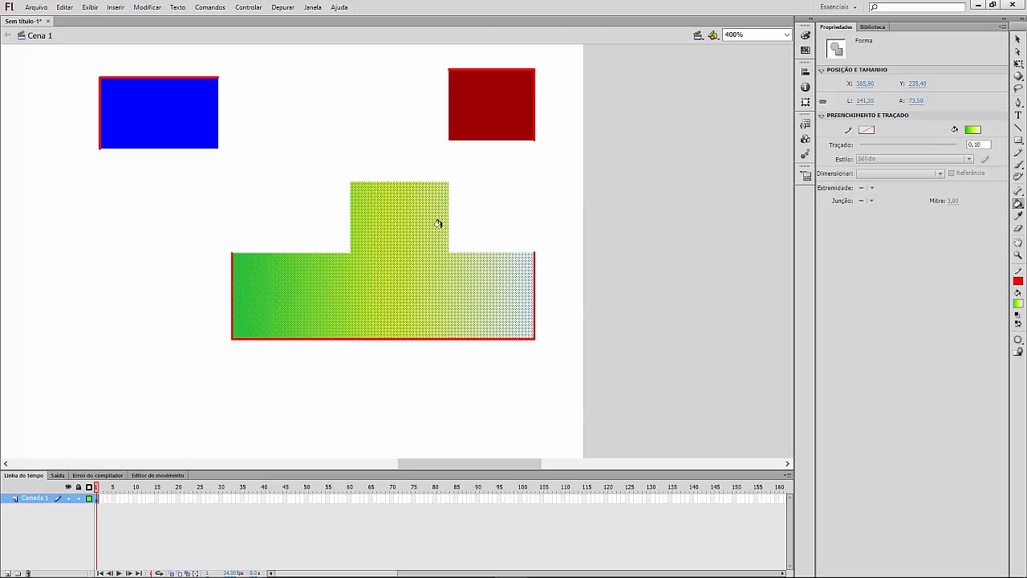
{"action": "left_click", "coordinate": [1018, 41]}
{"action": "left_click", "coordinate": [514, 211]}
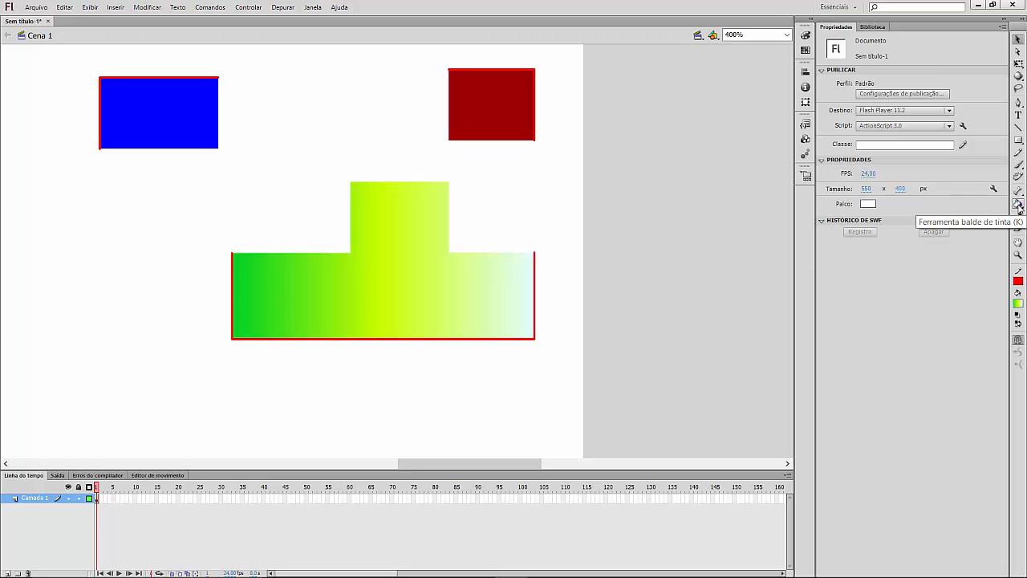
{"action": "left_click", "coordinate": [1018, 205]}
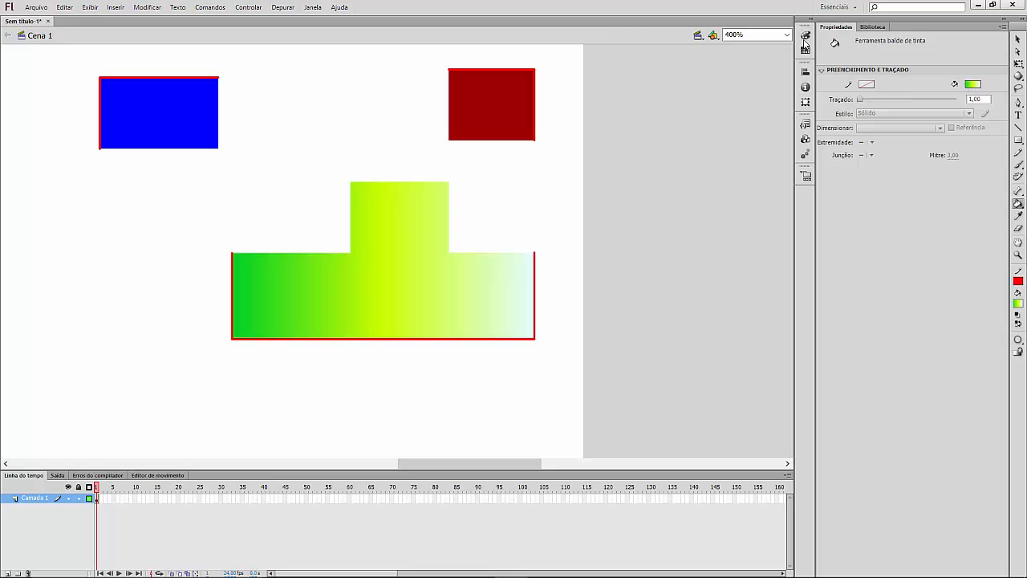
{"action": "left_click", "coordinate": [805, 36]}
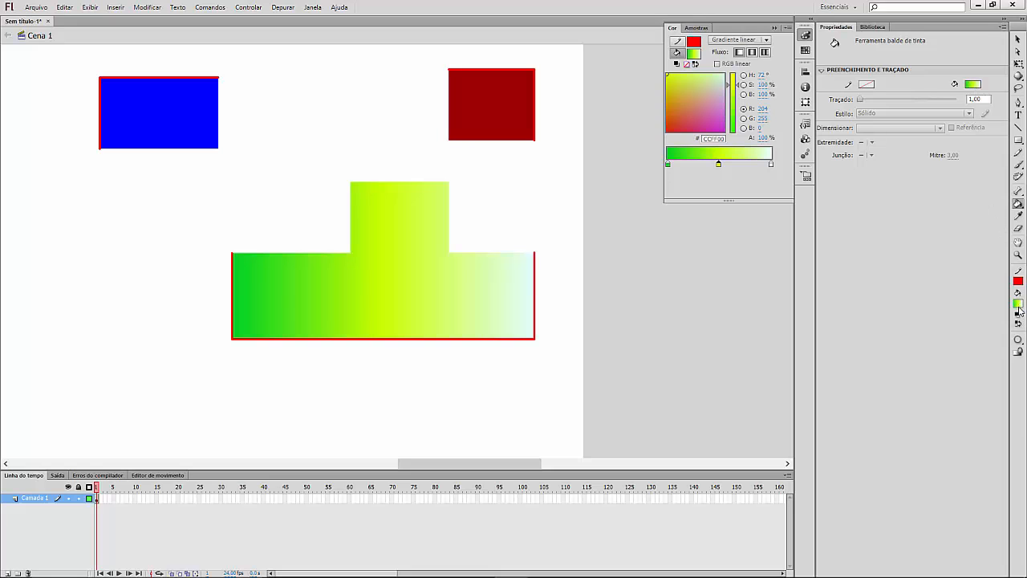
{"action": "left_click", "coordinate": [1017, 304]}
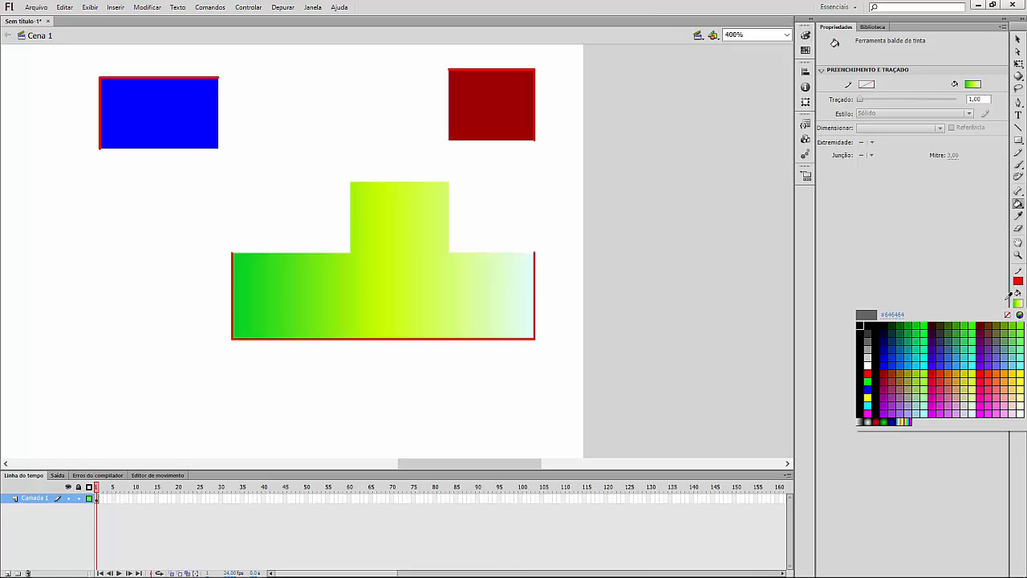
{"action": "left_click", "coordinate": [933, 238]}
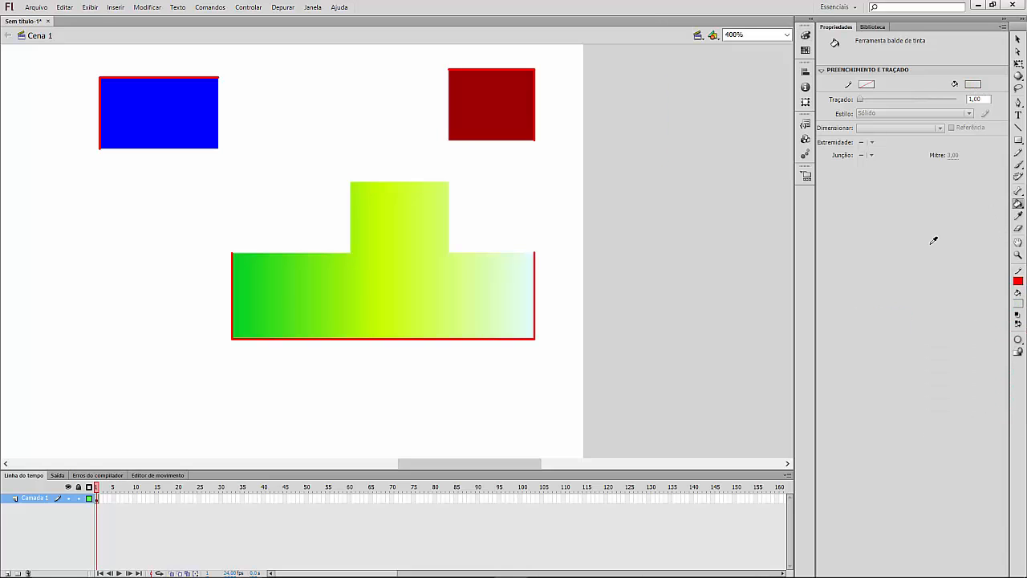
{"action": "left_click", "coordinate": [806, 50]}
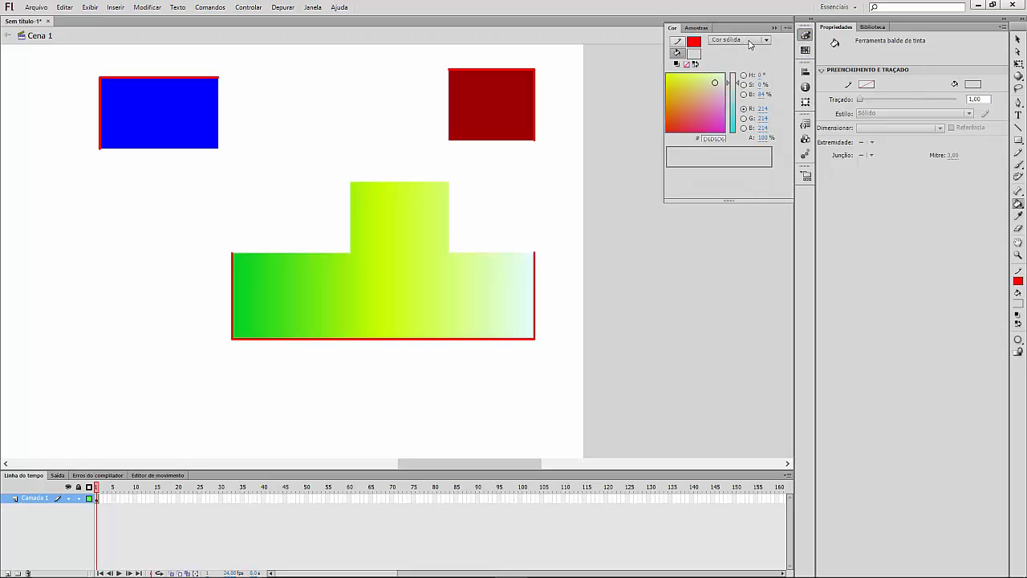
{"action": "left_click", "coordinate": [749, 44]}
{"action": "left_click", "coordinate": [762, 82]}
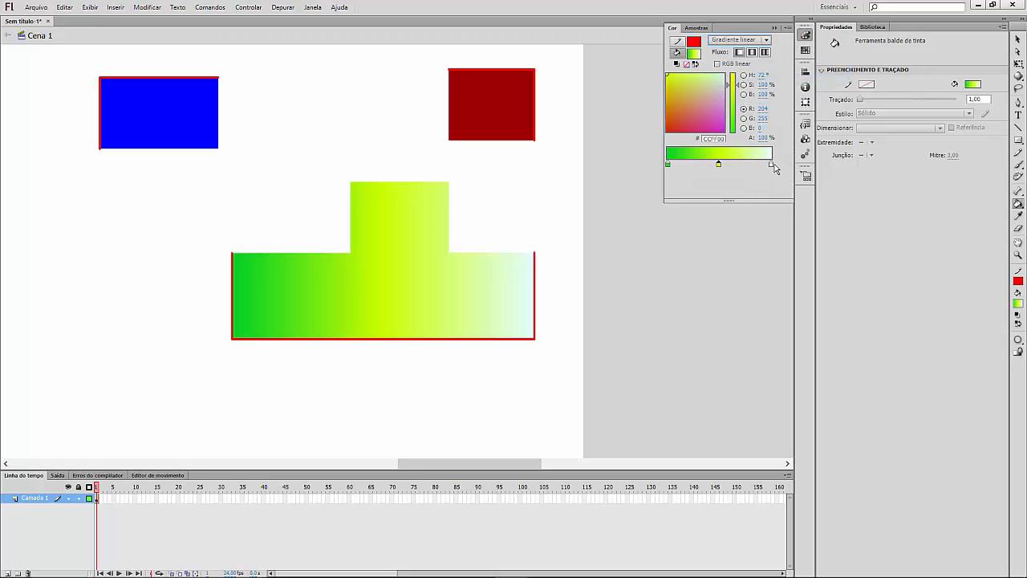
- Fill the two detached upper rectangles with the same linear gradient using the Paint Bucket
{"action": "left_click", "coordinate": [1018, 204]}
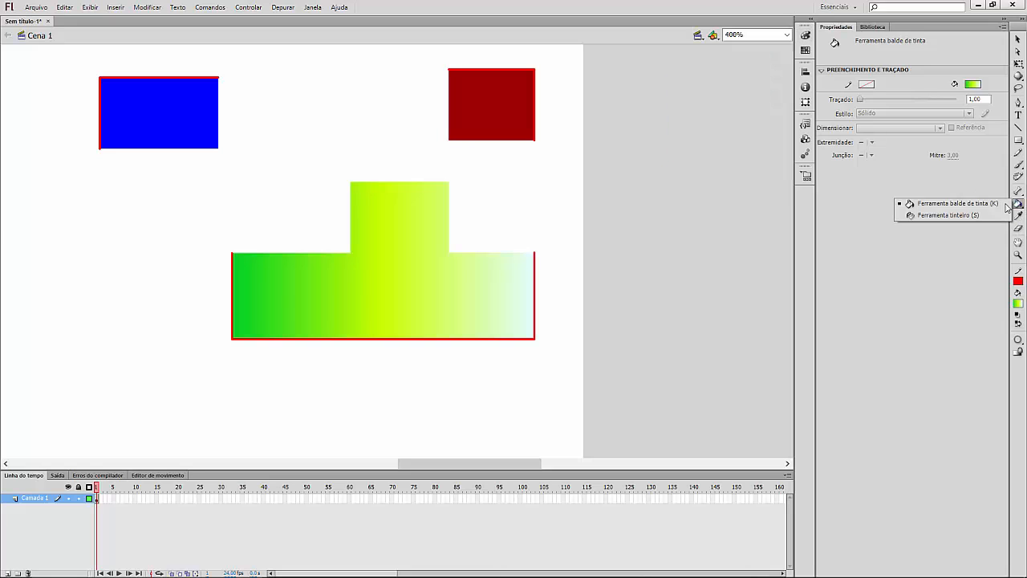
{"action": "left_click", "coordinate": [390, 276]}
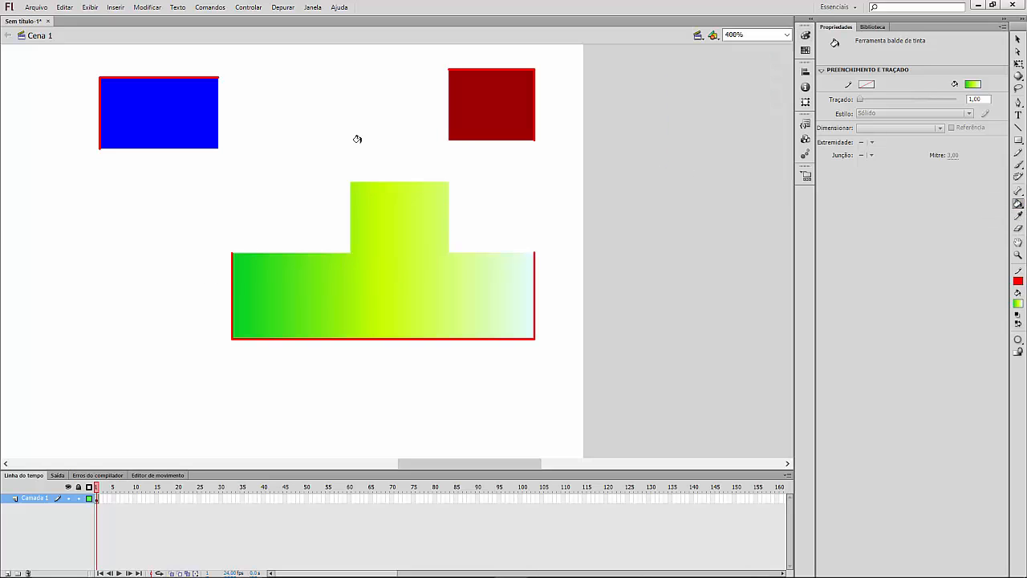
{"action": "left_click", "coordinate": [149, 146]}
{"action": "left_click", "coordinate": [471, 102]}
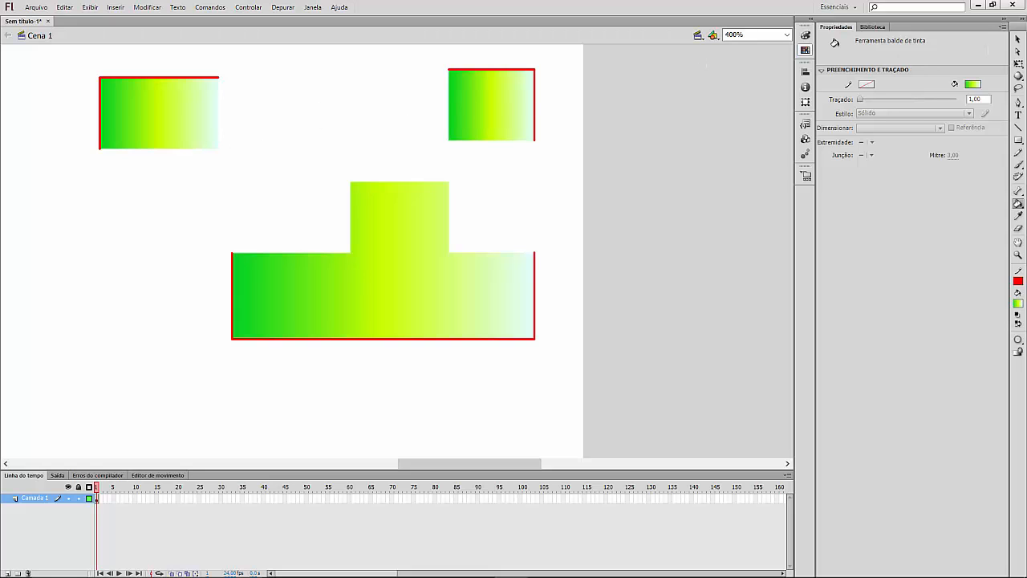
{"action": "left_click", "coordinate": [1018, 39]}
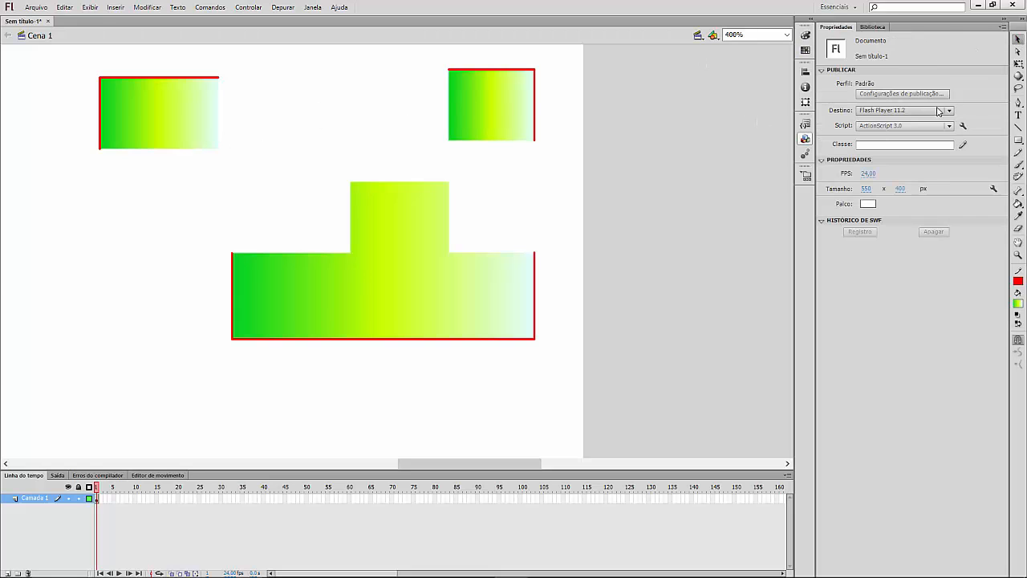
- Draw an oval with a red stroke and the linear gradient fill beside the T-shaped piece, below the upper-left rectangle
{"action": "left_click", "coordinate": [1019, 141]}
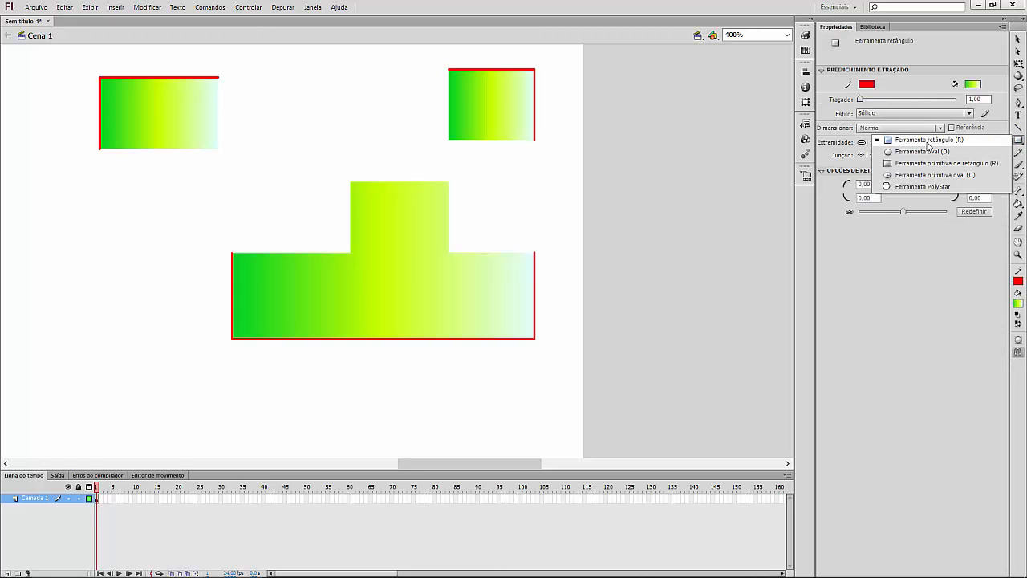
{"action": "left_click", "coordinate": [920, 161]}
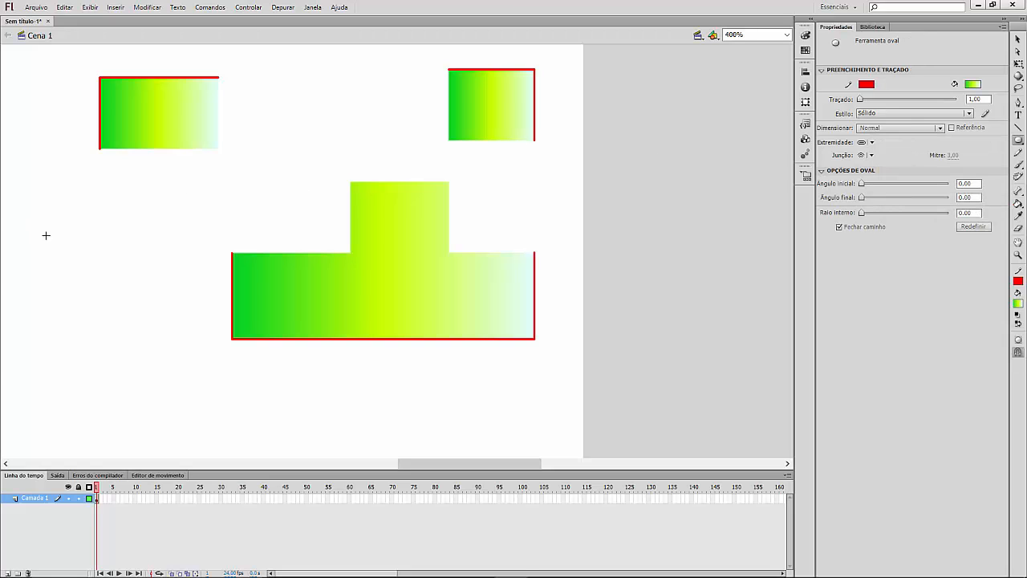
{"action": "left_click_drag", "start_coordinate": [50, 219], "coordinate": [171, 328]}
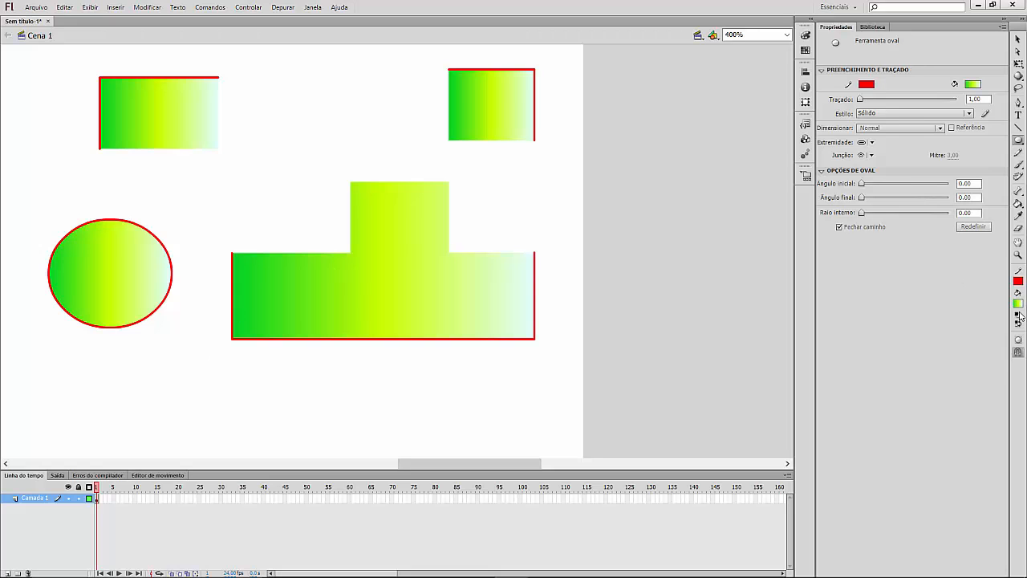
- Draw an oval with a solid yellow FFFF00 fill and red stroke between the two upper gradient rectangles
{"action": "left_click", "coordinate": [1019, 305]}
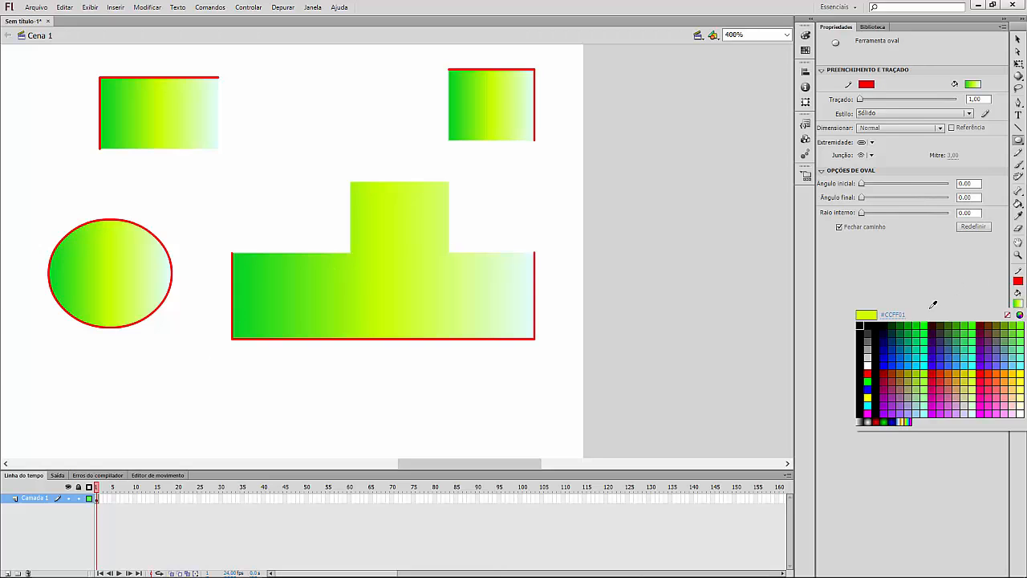
{"action": "left_click", "coordinate": [929, 366]}
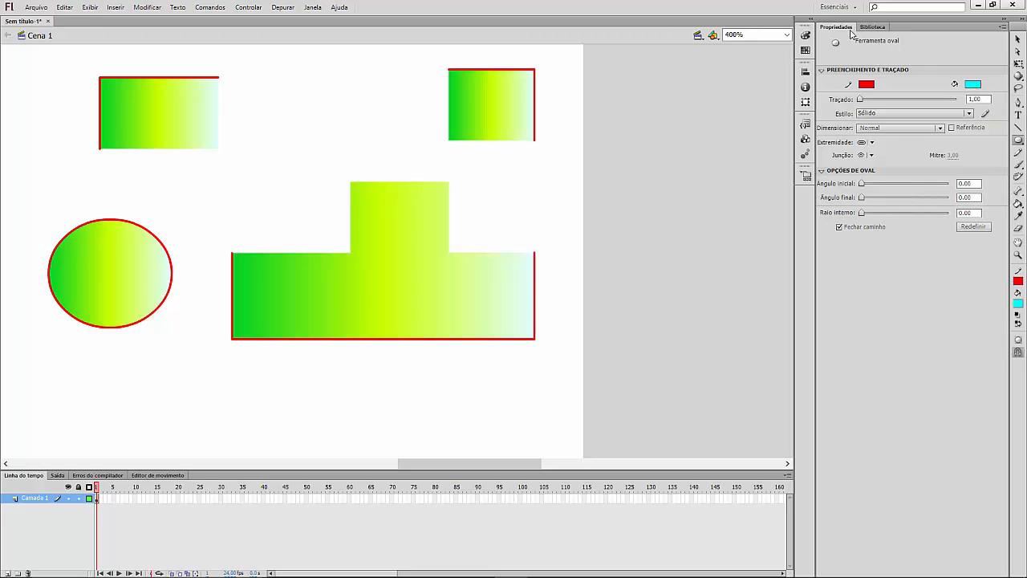
{"action": "left_click", "coordinate": [973, 85]}
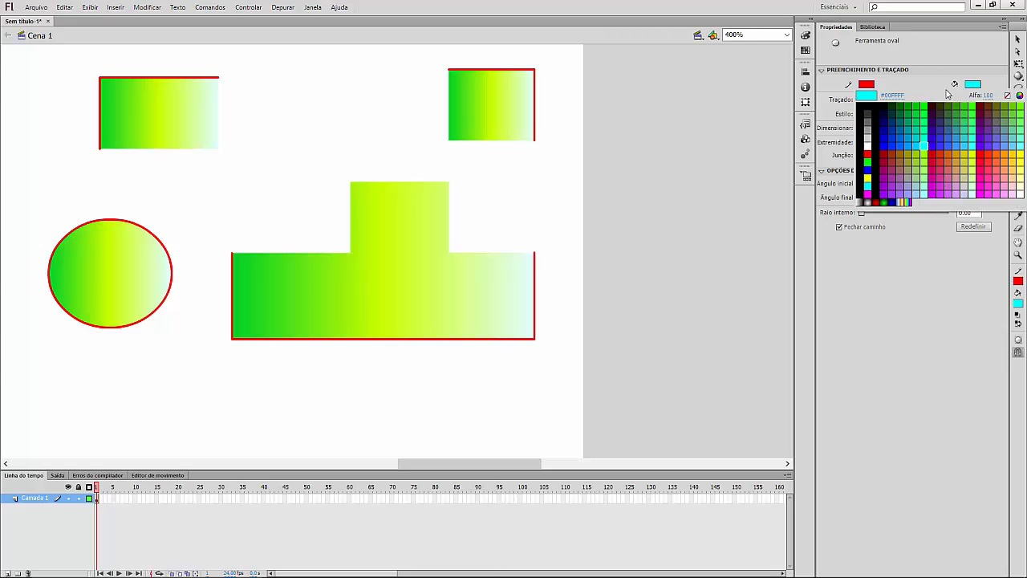
{"action": "left_click", "coordinate": [868, 178]}
{"action": "left_click_drag", "start_coordinate": [290, 77], "coordinate": [399, 153]}
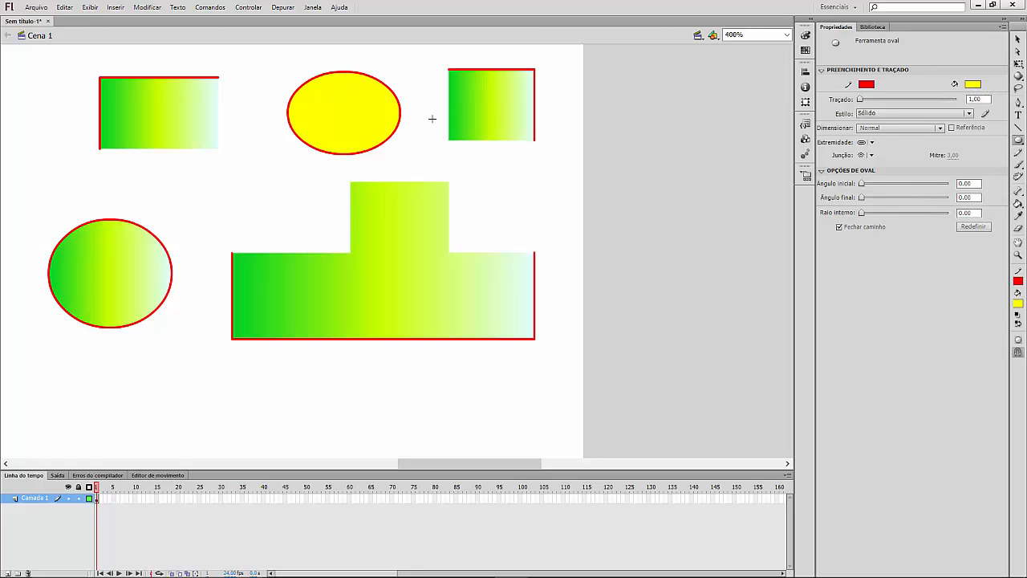
- Recolor the yellow oval's fill dark red using the Paint Bucket
{"action": "left_click", "coordinate": [1019, 203]}
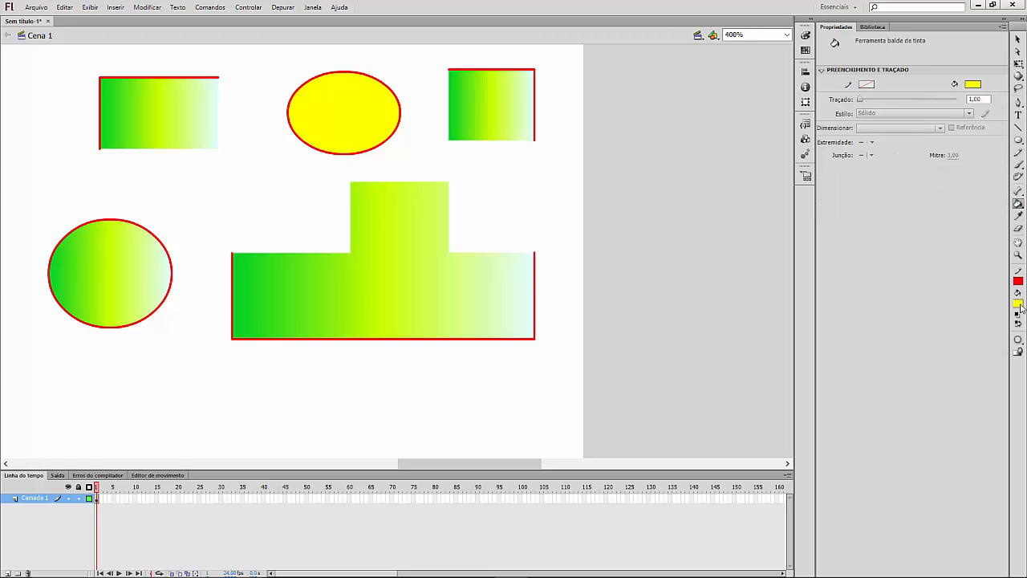
{"action": "left_click", "coordinate": [1019, 302]}
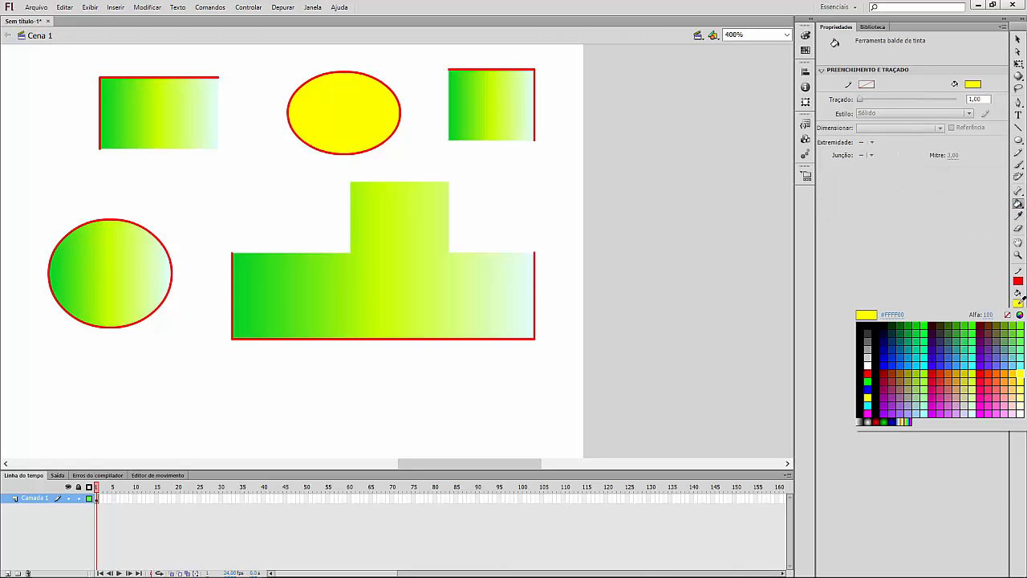
{"action": "left_click", "coordinate": [888, 368]}
{"action": "left_click", "coordinate": [323, 117]}
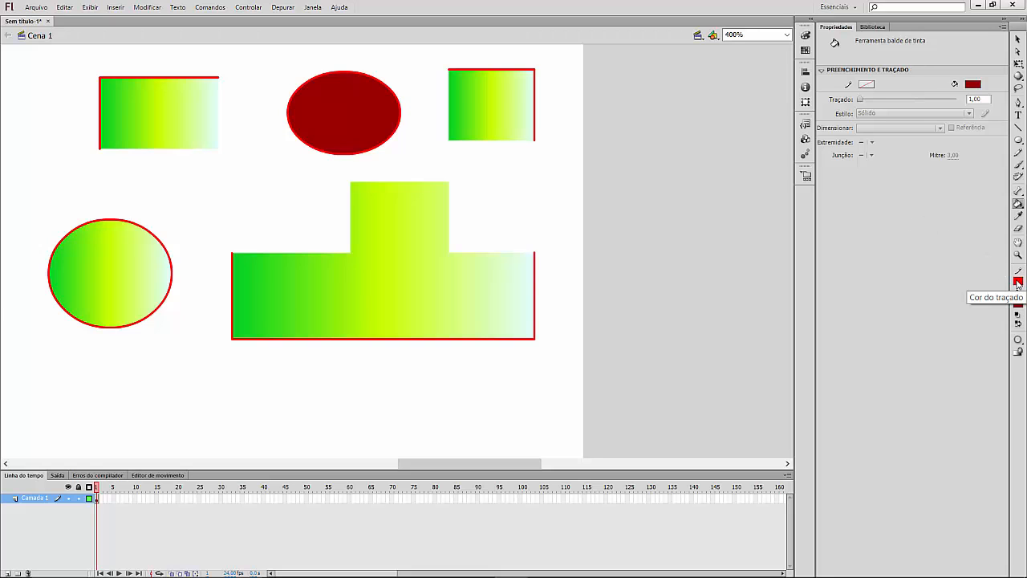
- Change the gradient-filled oval's outline color to blue and deselect it
{"action": "left_click", "coordinate": [1017, 39]}
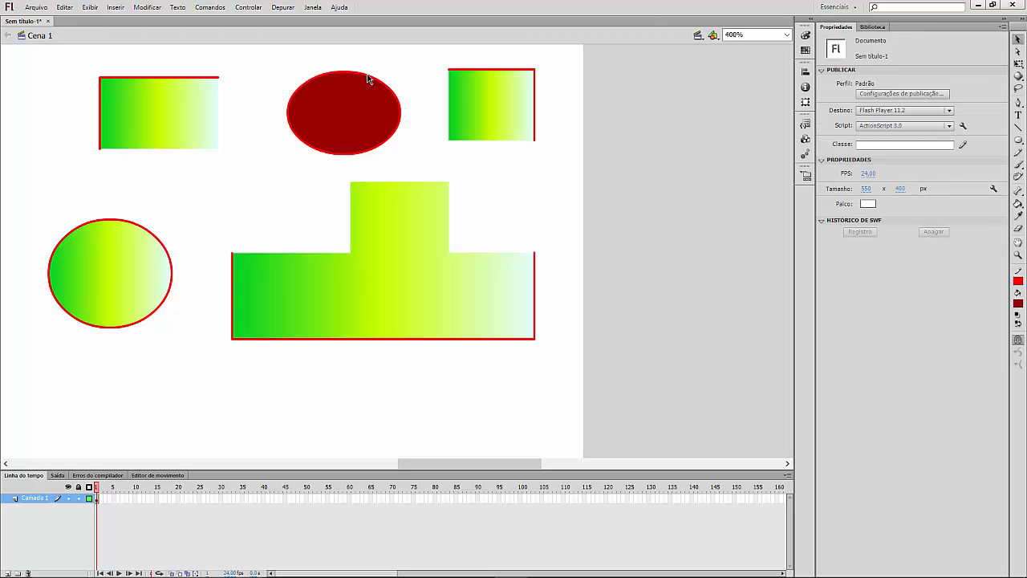
{"action": "left_click", "coordinate": [142, 232]}
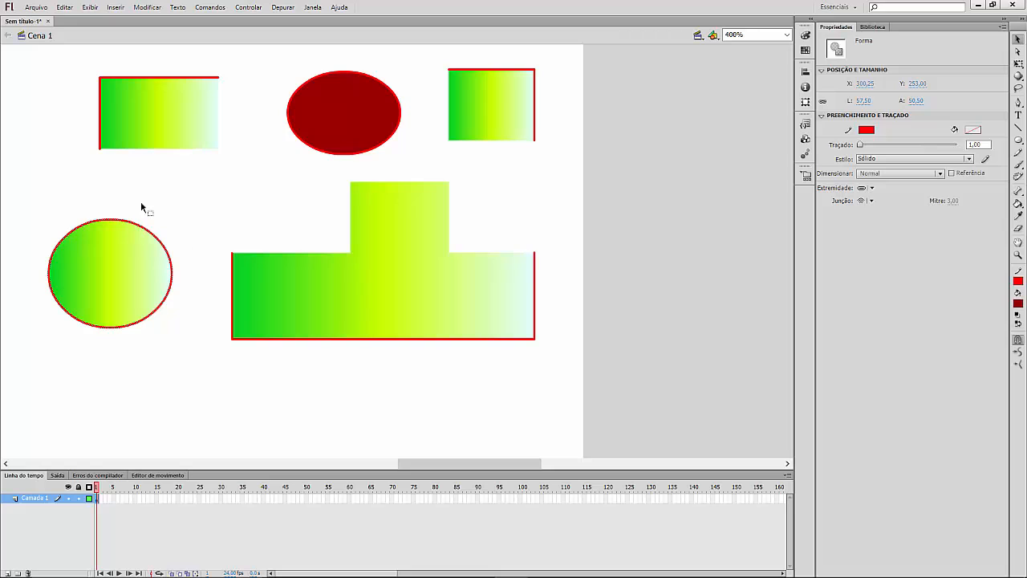
{"action": "left_click", "coordinate": [866, 132]}
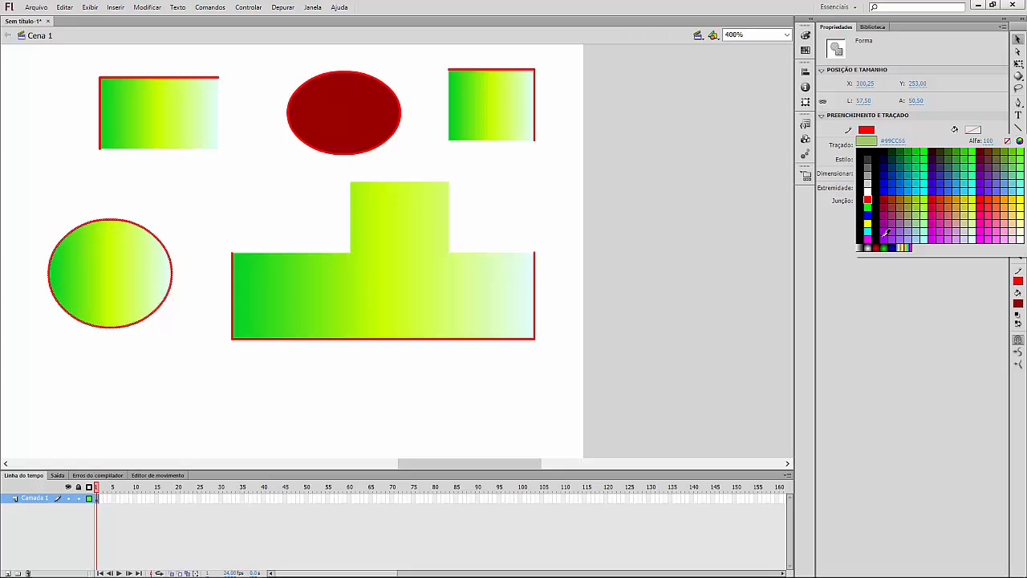
{"action": "left_click", "coordinate": [866, 214]}
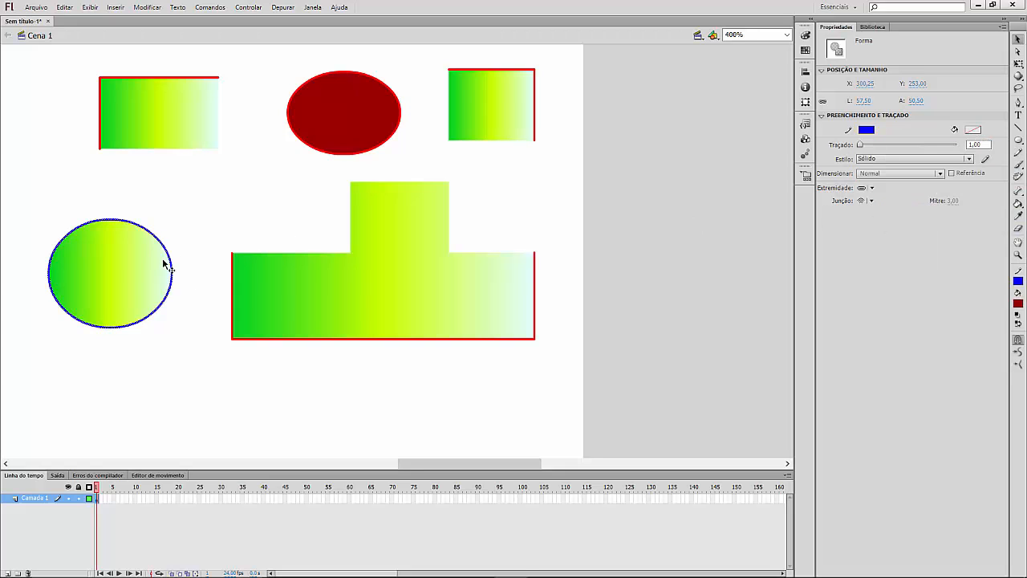
{"action": "left_click", "coordinate": [199, 235]}
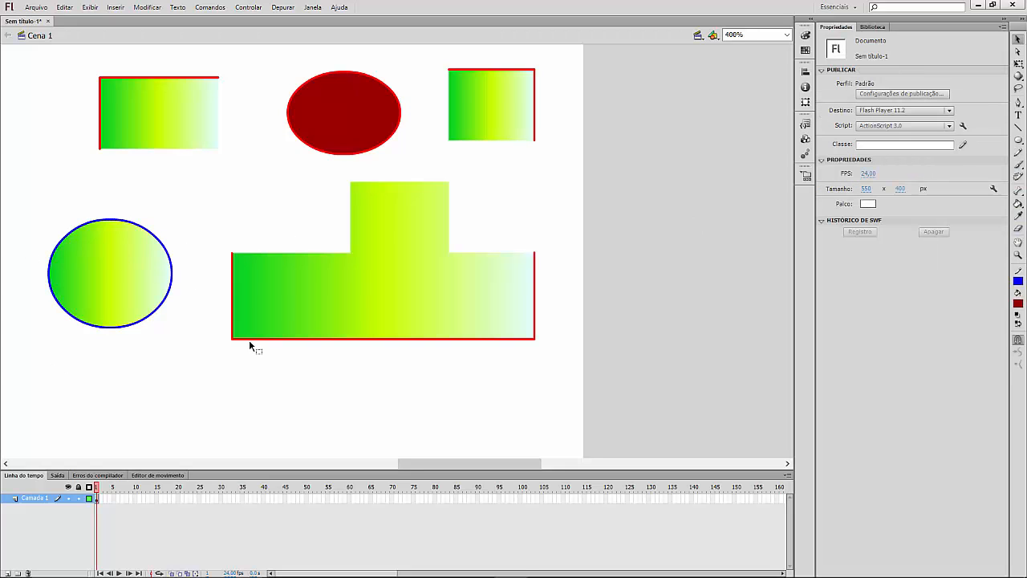
- Set the stroke thickness of the gradient oval's blue outline to 5 and deselect it
{"action": "double_click", "coordinate": [159, 241]}
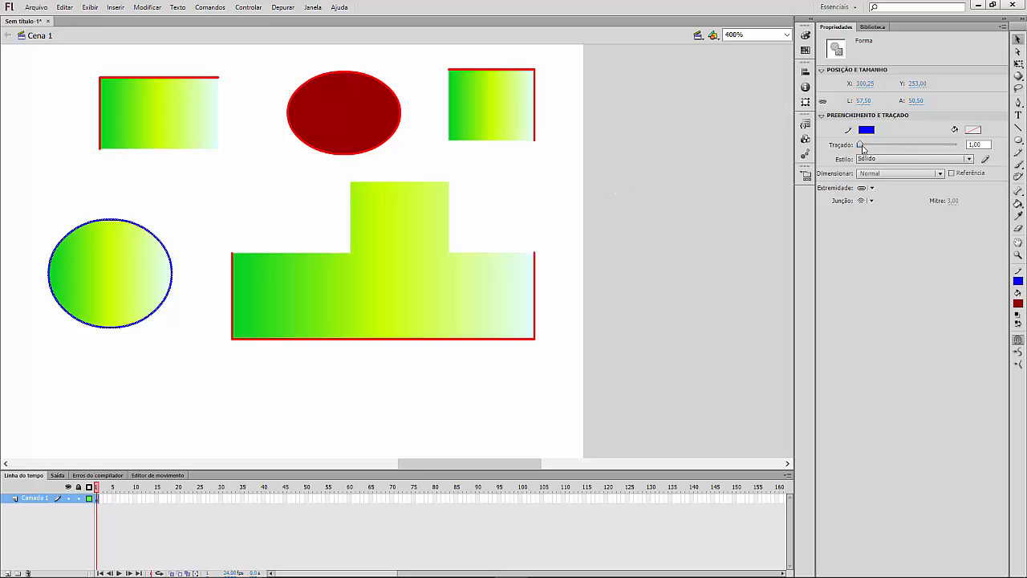
{"action": "left_click_drag", "start_coordinate": [863, 149], "coordinate": [863, 150]}
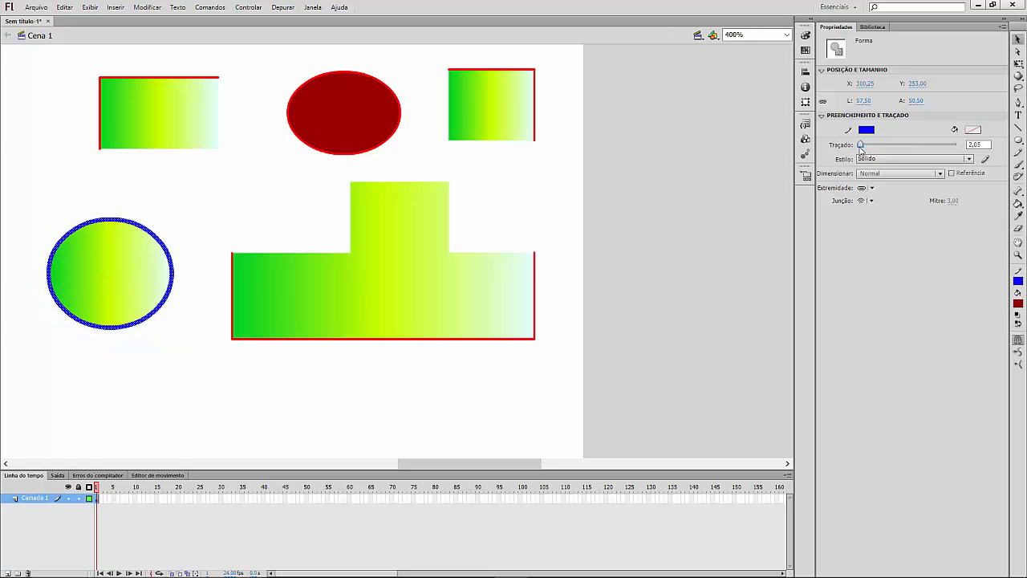
{"action": "left_click", "coordinate": [984, 146]}
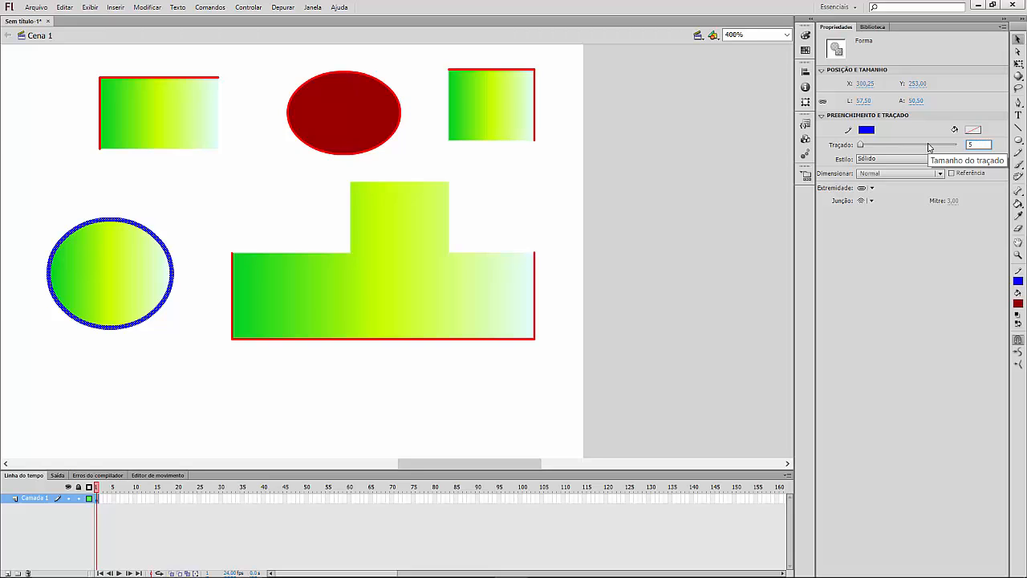
{"action": "key", "text": "Return"}
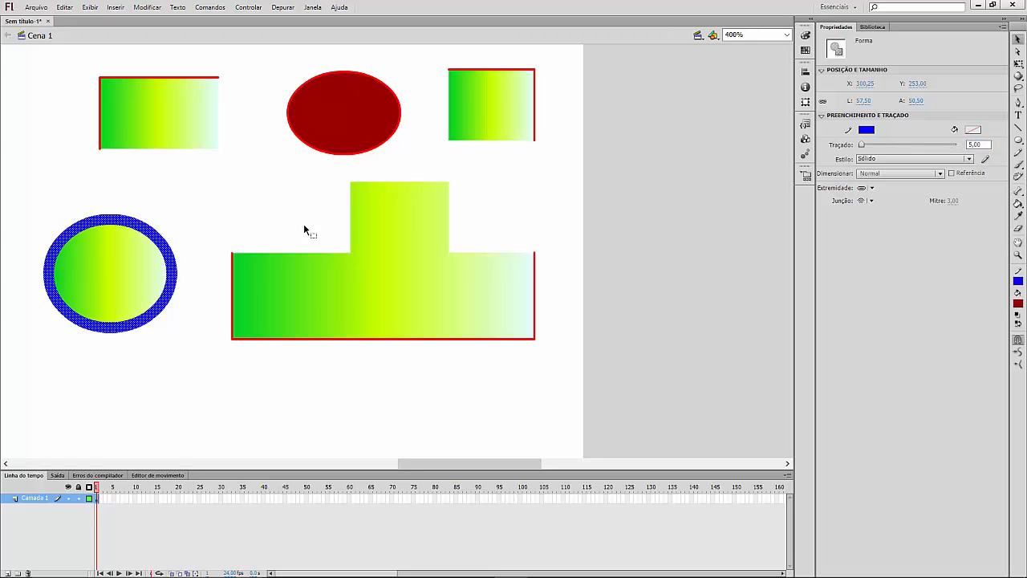
{"action": "left_click", "coordinate": [250, 230]}
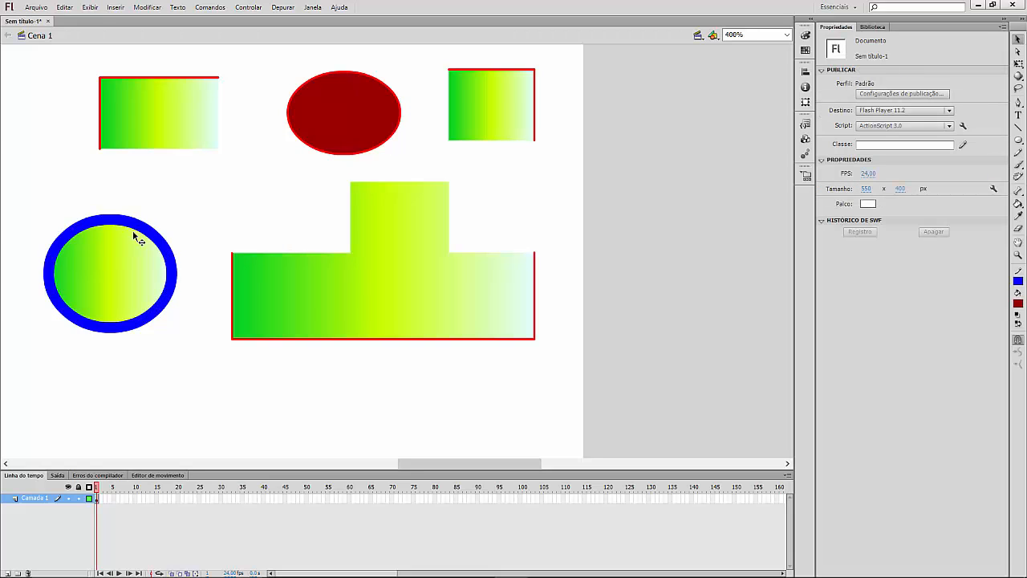
- Select the whole connected red outline of the T-shaped piece and set its stroke thickness to 3
{"action": "left_click", "coordinate": [232, 276]}
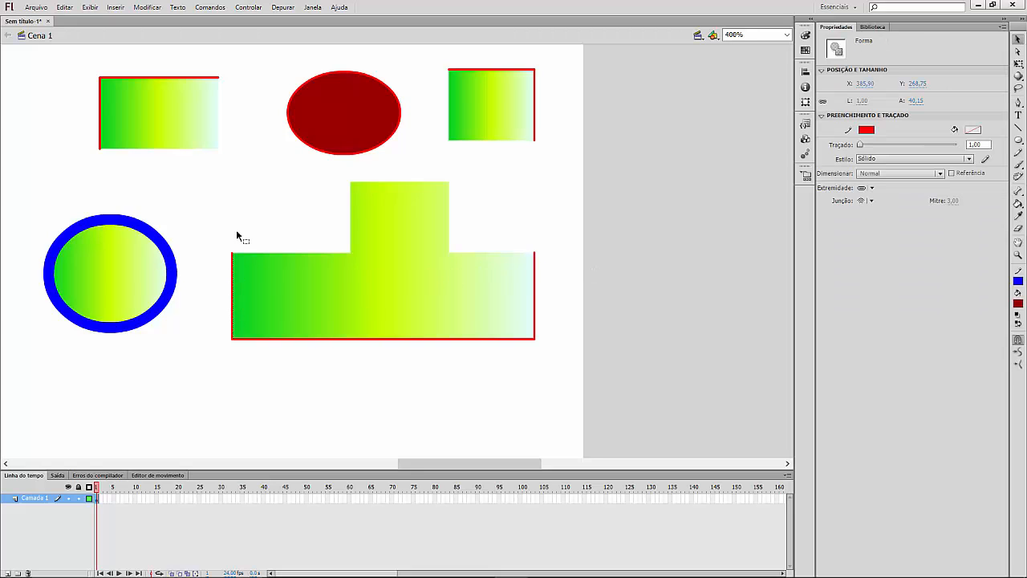
{"action": "left_click", "coordinate": [227, 200]}
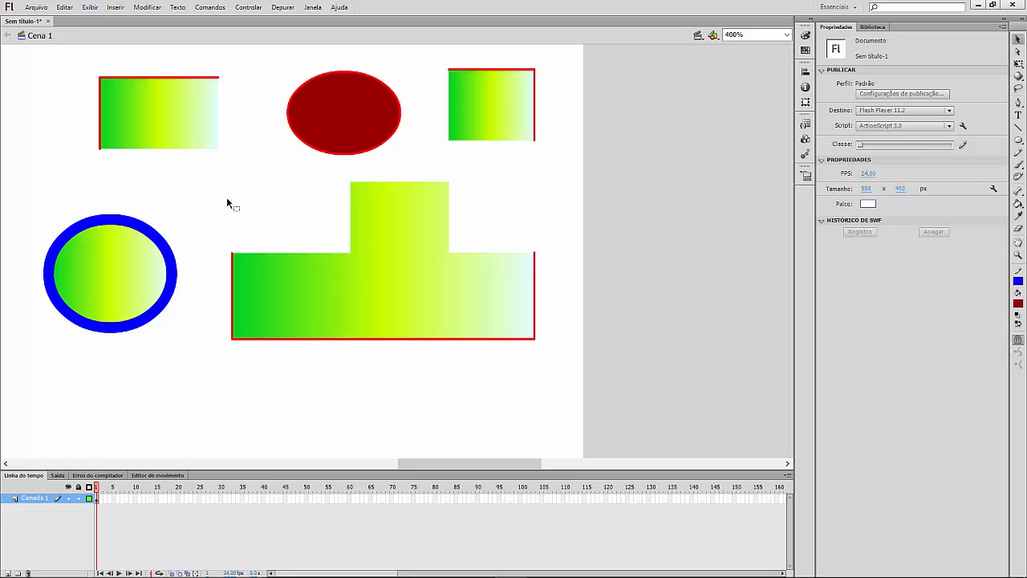
{"action": "left_click", "coordinate": [233, 277]}
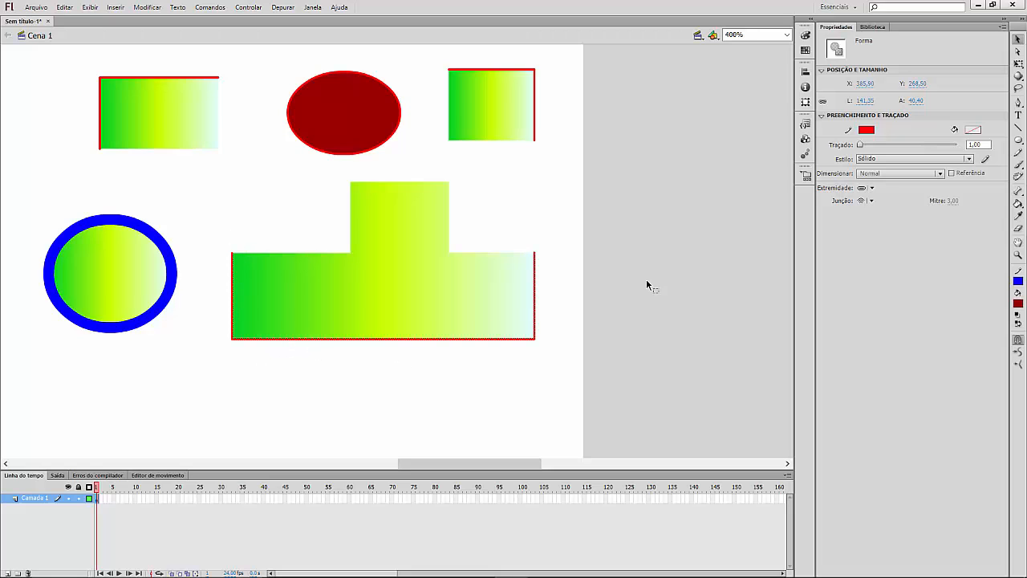
{"action": "left_click", "coordinate": [975, 144]}
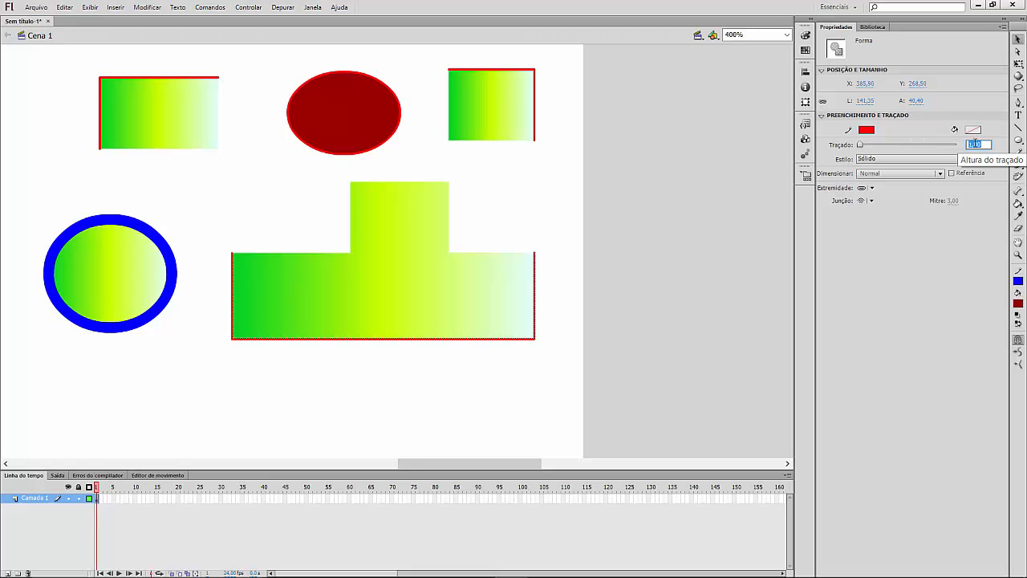
{"action": "key", "text": "Return"}
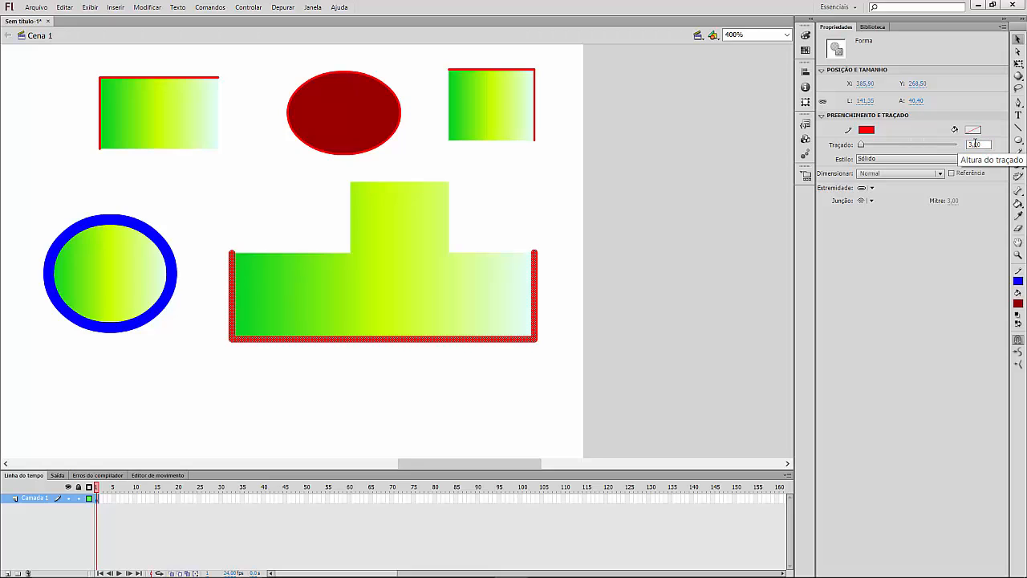
- Recolor the T-shaped piece's outline to blue 0066FF and deselect it
{"action": "left_click", "coordinate": [867, 130]}
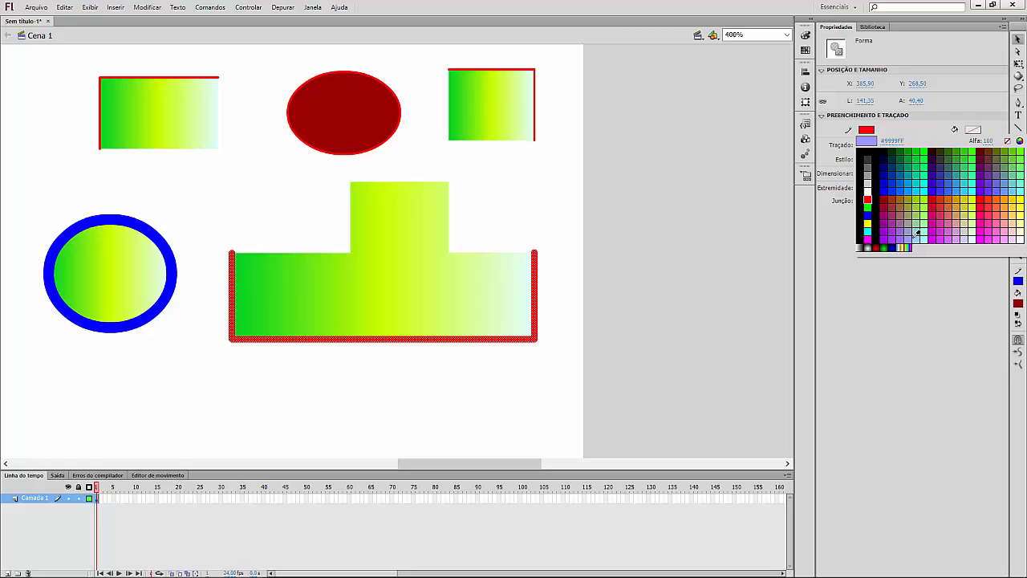
{"action": "left_click", "coordinate": [930, 212]}
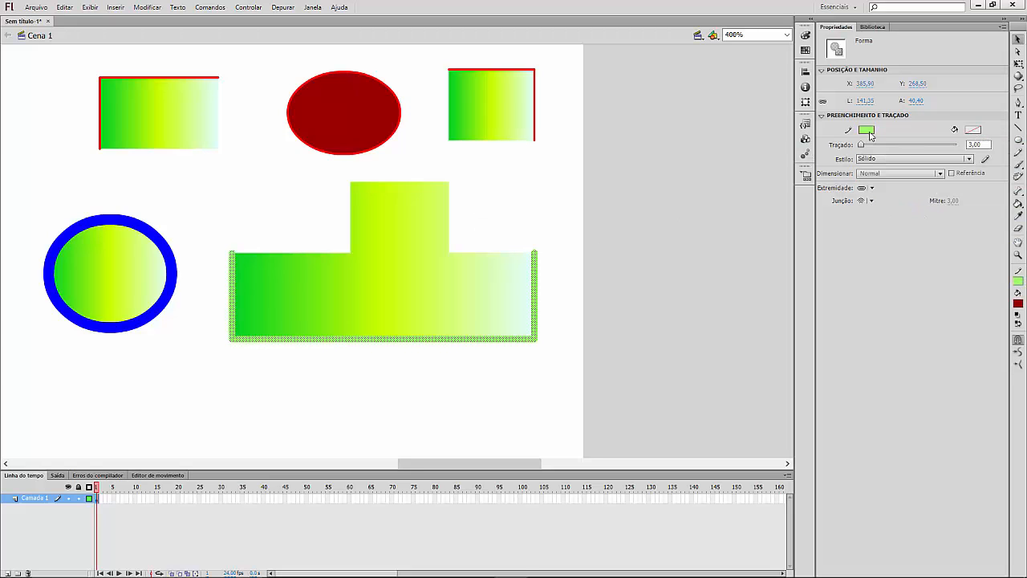
{"action": "left_click", "coordinate": [866, 130]}
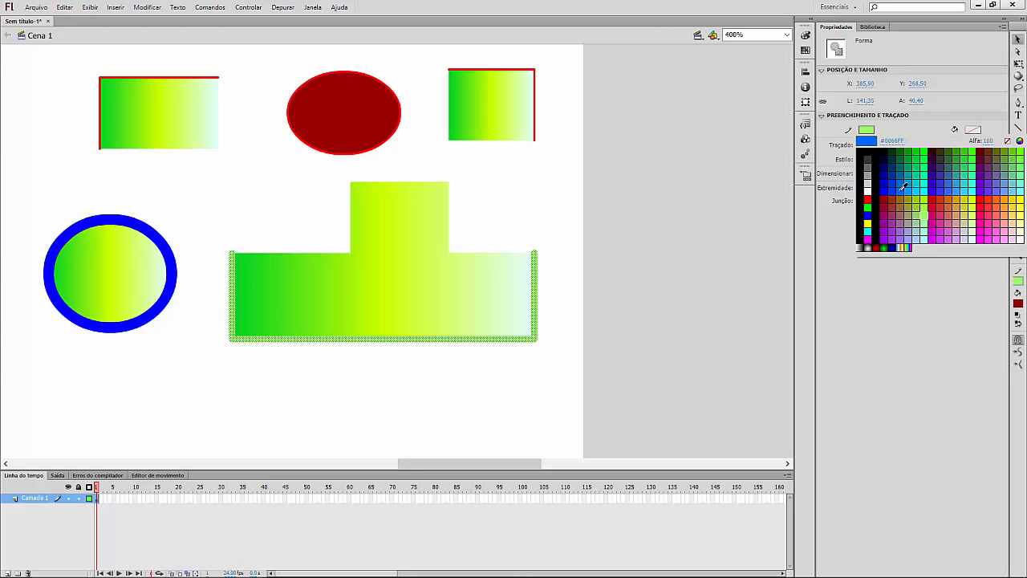
{"action": "left_click", "coordinate": [905, 189]}
{"action": "left_click", "coordinate": [519, 207]}
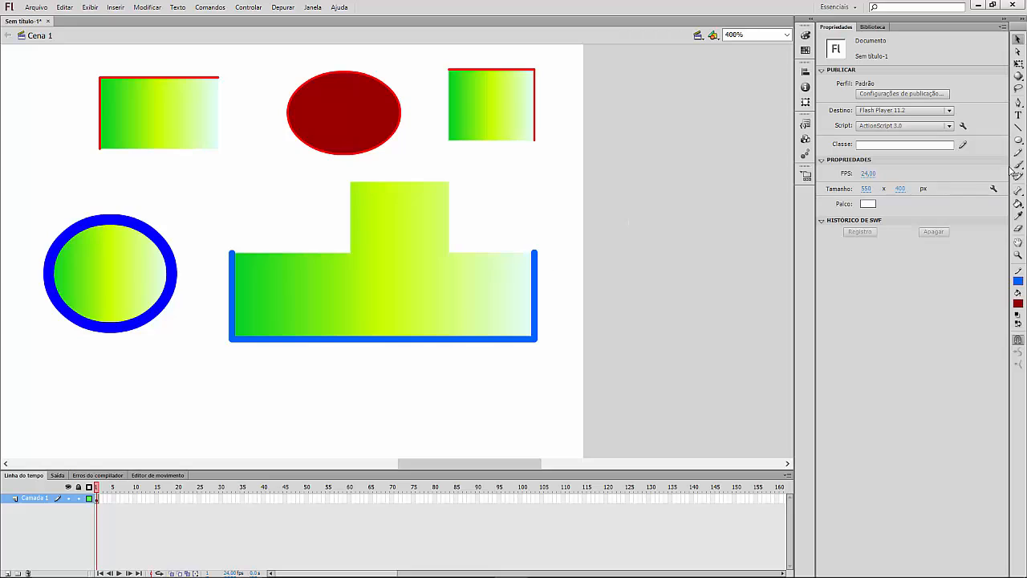
- Switch to the Rectangle tool and give it a bright green fill color
{"action": "left_click", "coordinate": [1018, 140]}
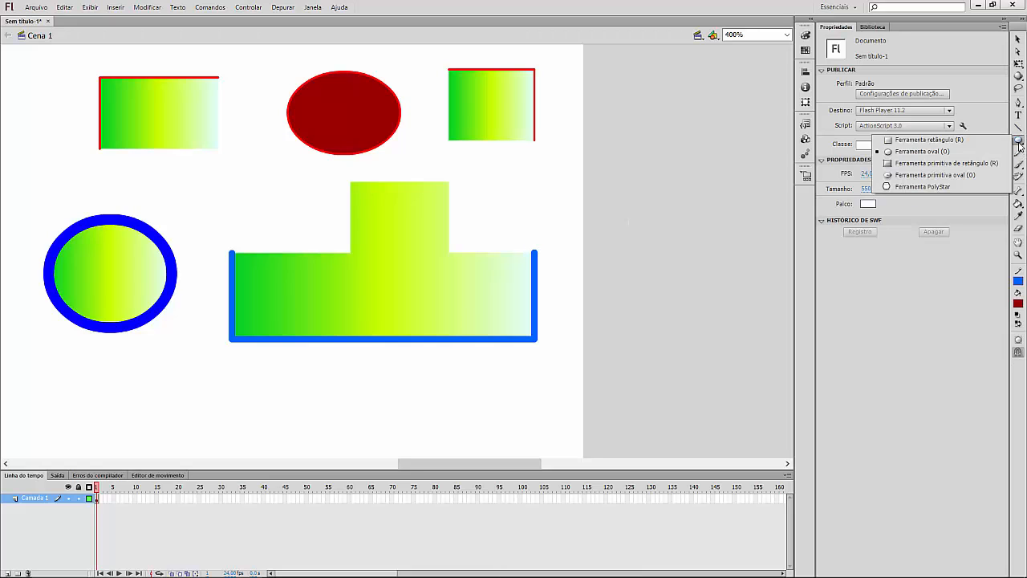
{"action": "left_click", "coordinate": [912, 141]}
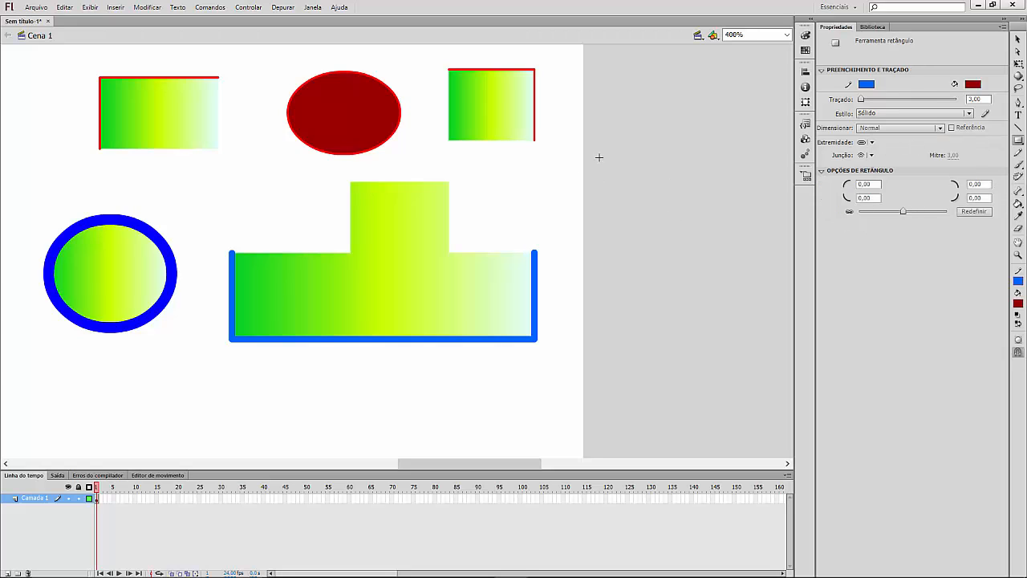
{"action": "left_click", "coordinate": [786, 34]}
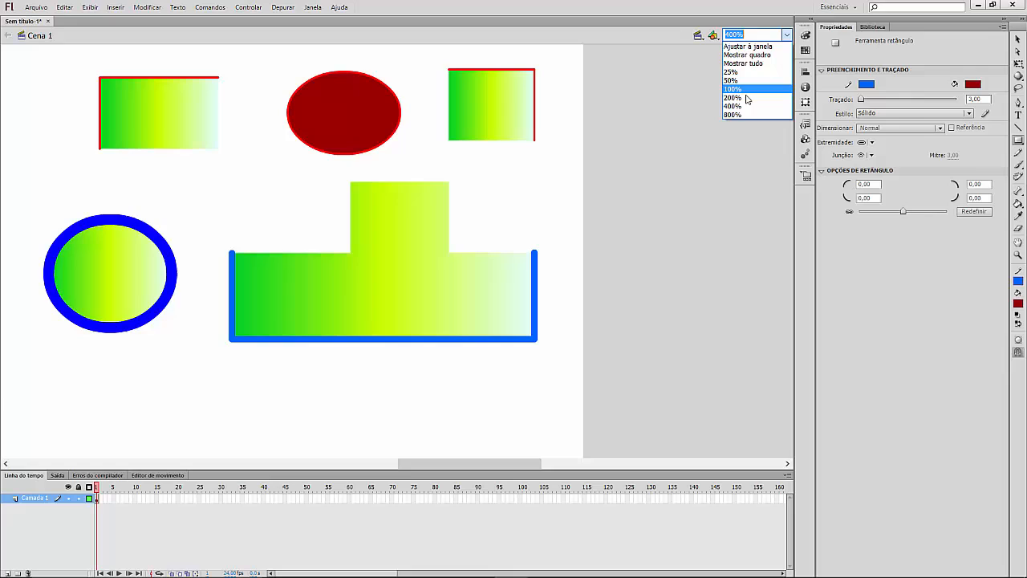
{"action": "left_click", "coordinate": [746, 46]}
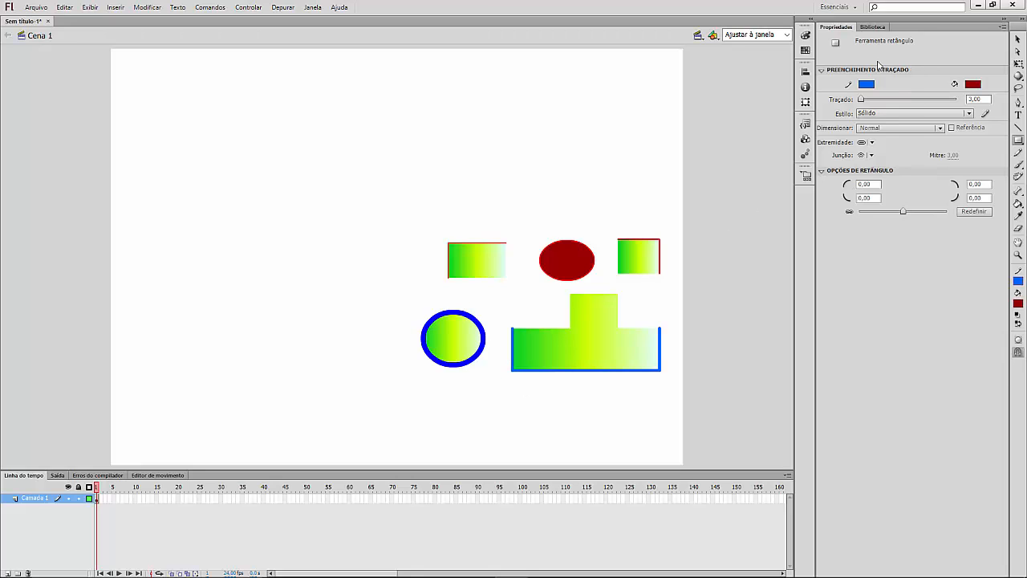
{"action": "left_click", "coordinate": [972, 83]}
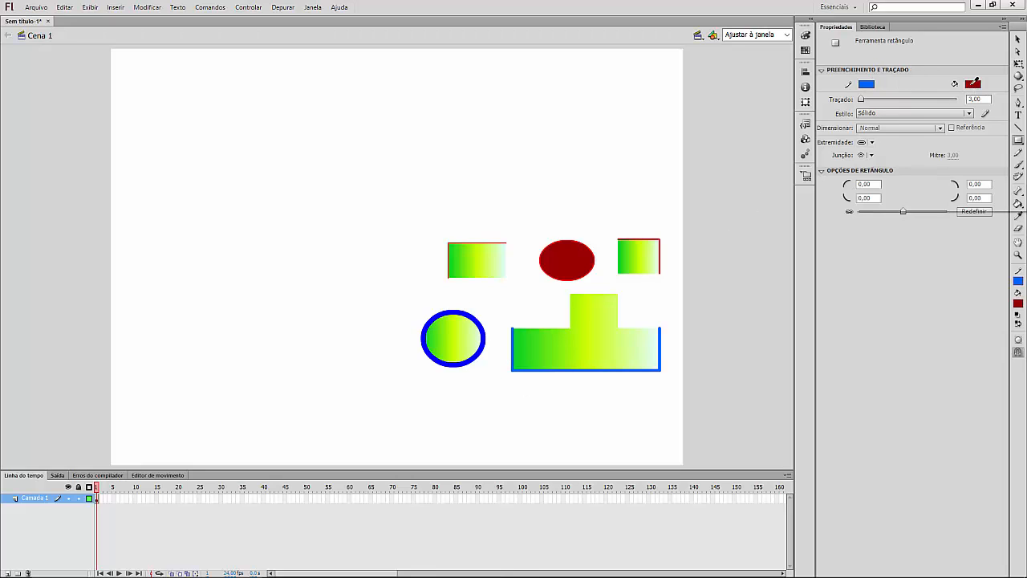
{"action": "left_click", "coordinate": [940, 99]}
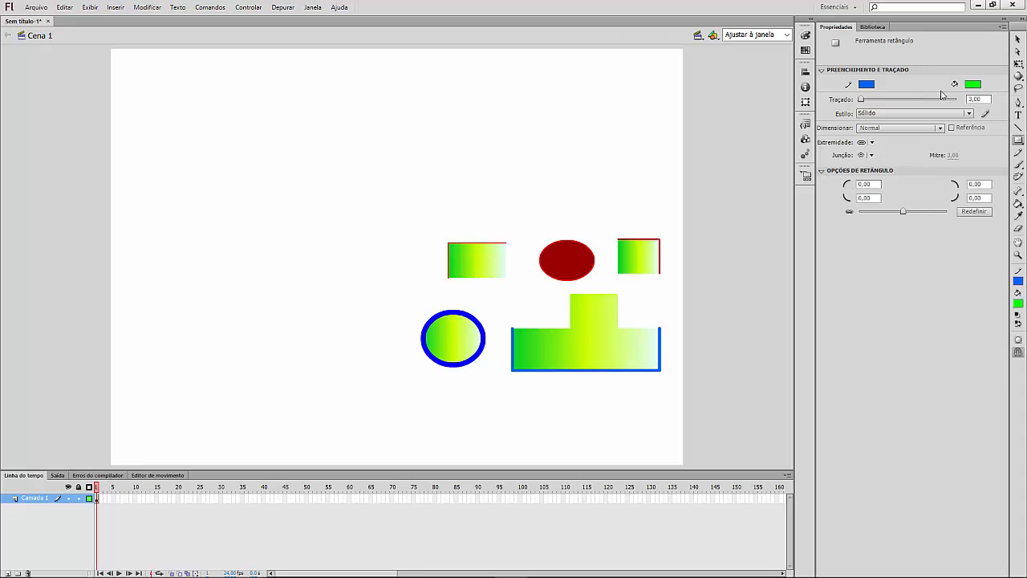
- Set the rectangle corner radius to 10 for all four corners and the stroke style to dashed (Tracejada)
{"action": "double_click", "coordinate": [870, 183]}
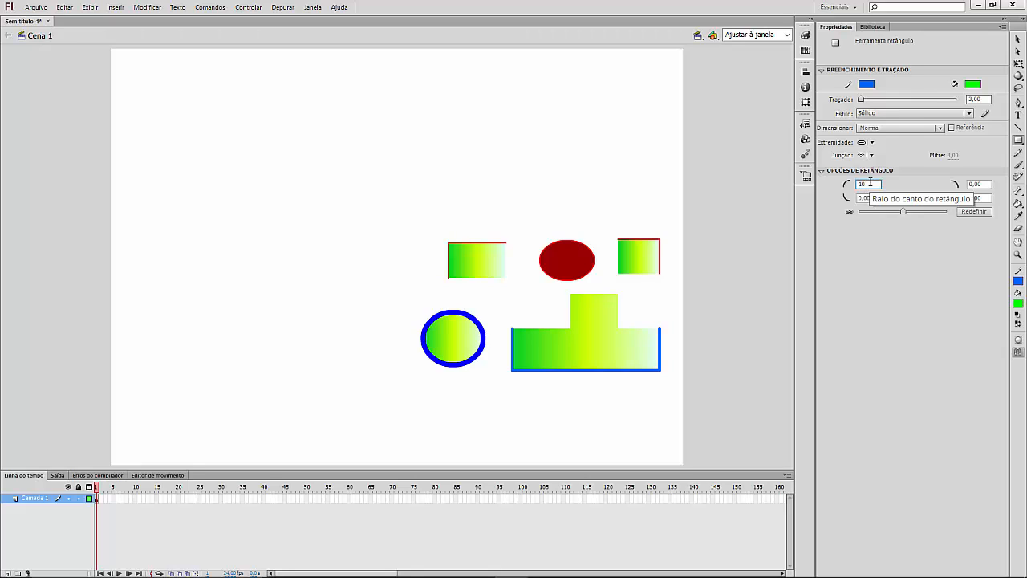
{"action": "key", "text": "Return"}
{"action": "left_click", "coordinate": [901, 114]}
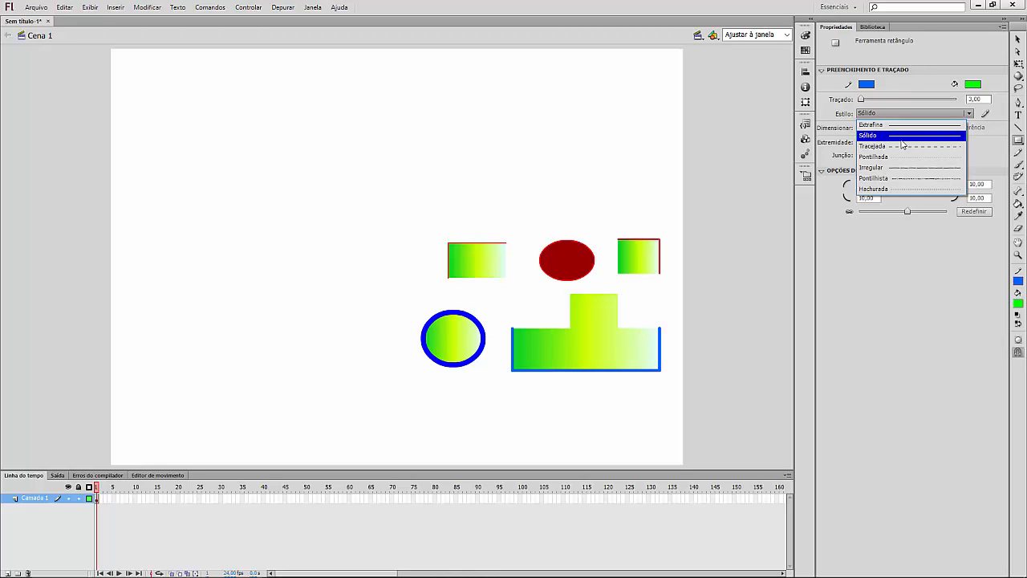
{"action": "left_click", "coordinate": [905, 151]}
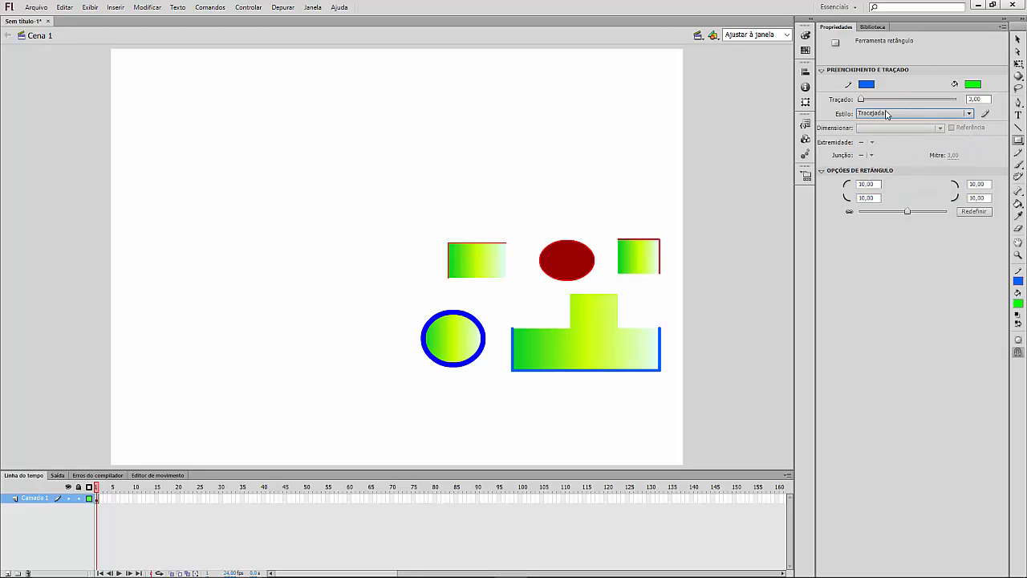
- Draw a green rounded rectangle about 163 by 84 px with a dashed blue outline on the empty stage, and try selecting its outline and fill
{"action": "left_click", "coordinate": [886, 114]}
{"action": "left_click_drag", "start_coordinate": [186, 101], "coordinate": [357, 190]}
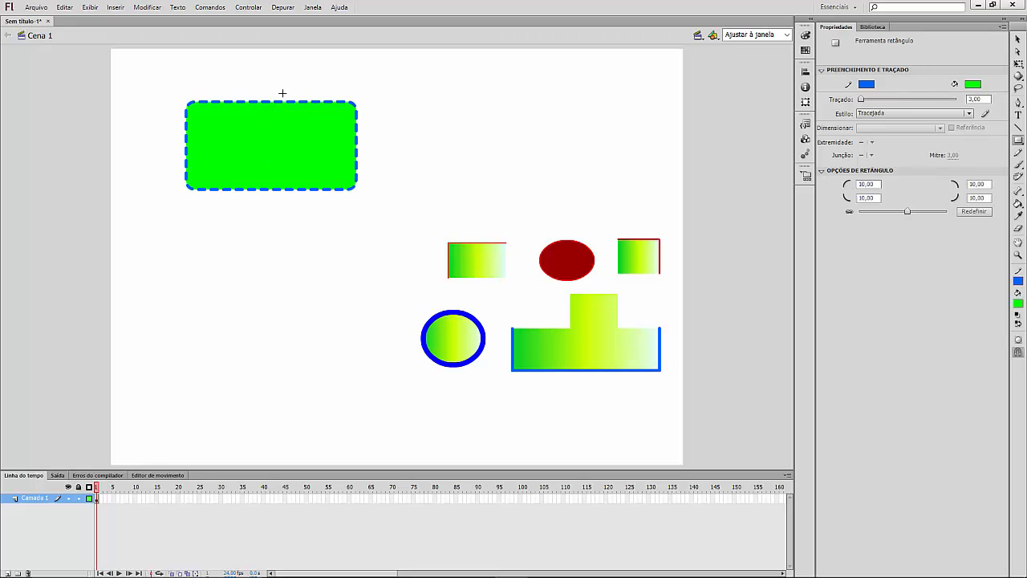
{"action": "left_click", "coordinate": [1017, 40]}
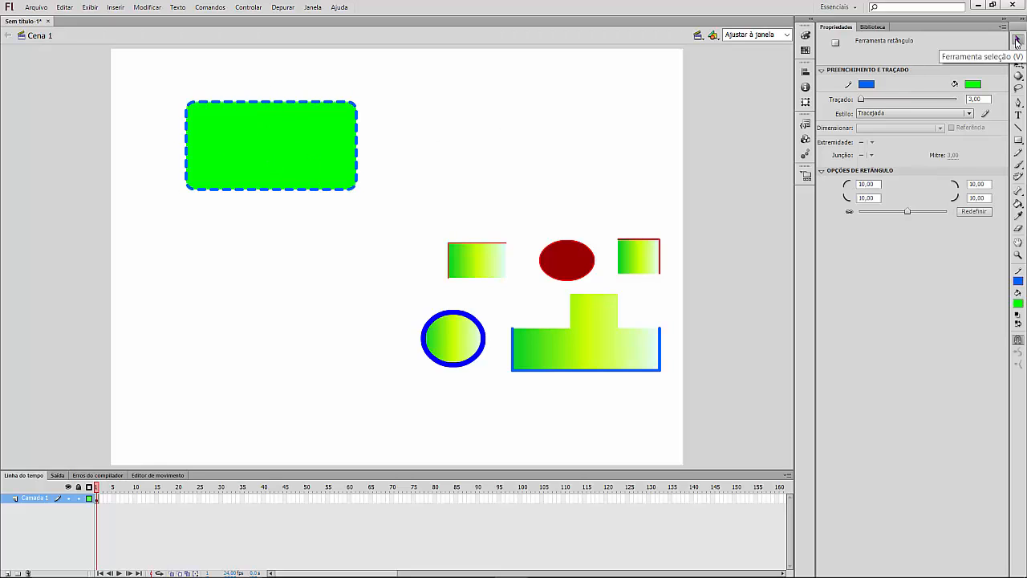
{"action": "left_click", "coordinate": [278, 104]}
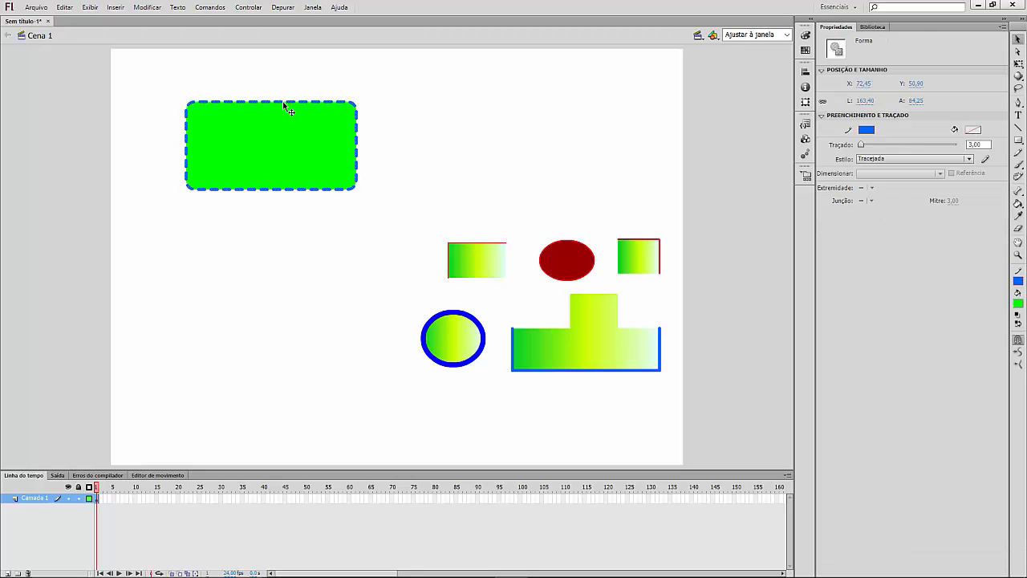
{"action": "left_click", "coordinate": [317, 256]}
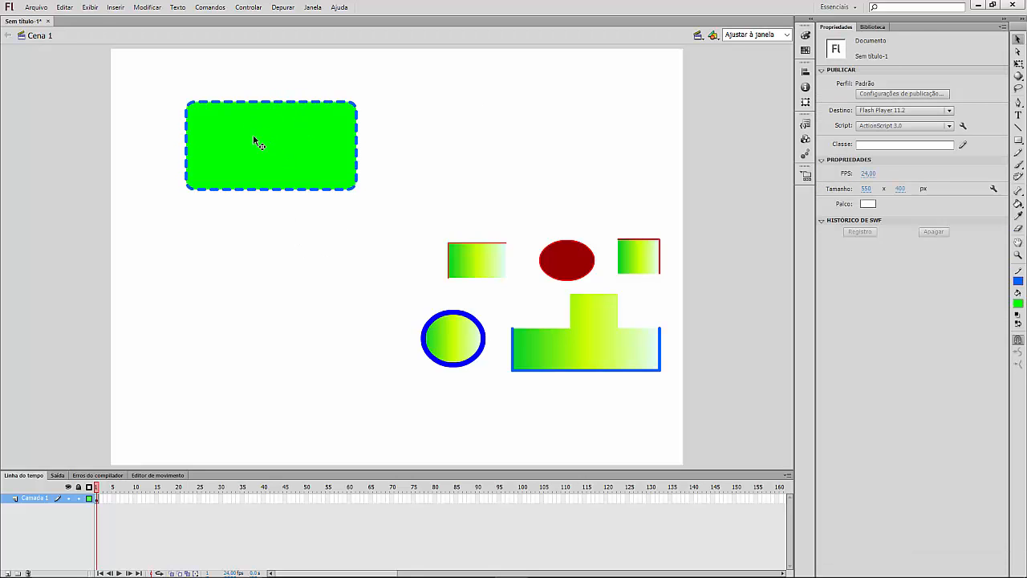
{"action": "left_click", "coordinate": [264, 151]}
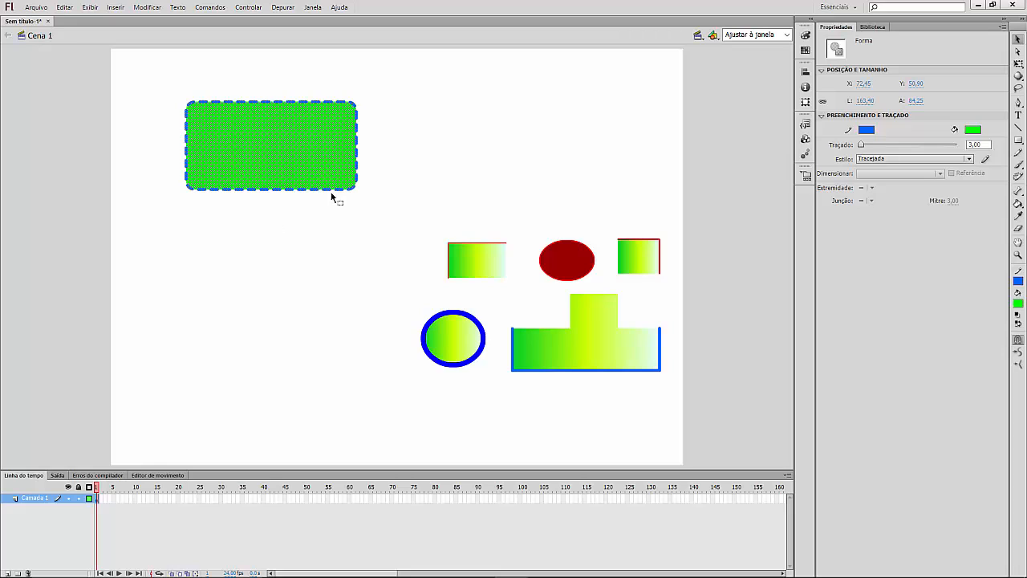
{"action": "left_click", "coordinate": [281, 249]}
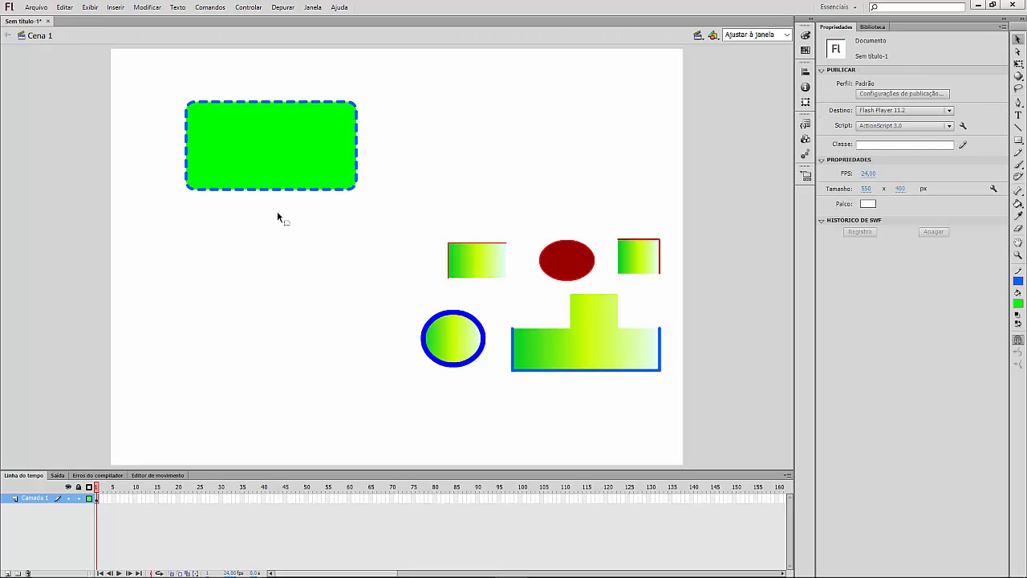
- Select the whole green rectangle and stretch and scale it with Free Transform, ending at about 98 by 56 px
{"action": "left_click", "coordinate": [291, 150]}
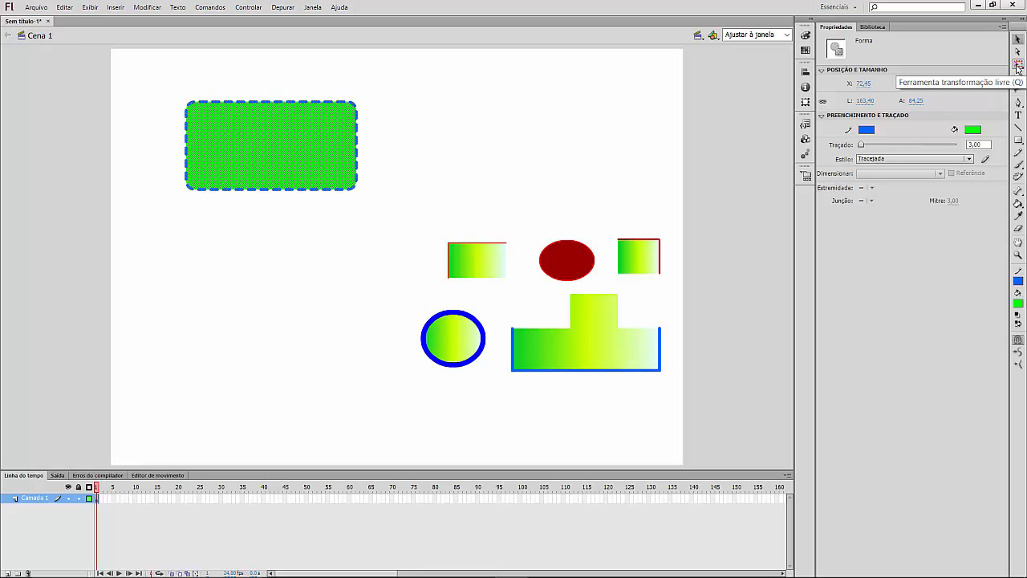
{"action": "left_click", "coordinate": [1018, 66]}
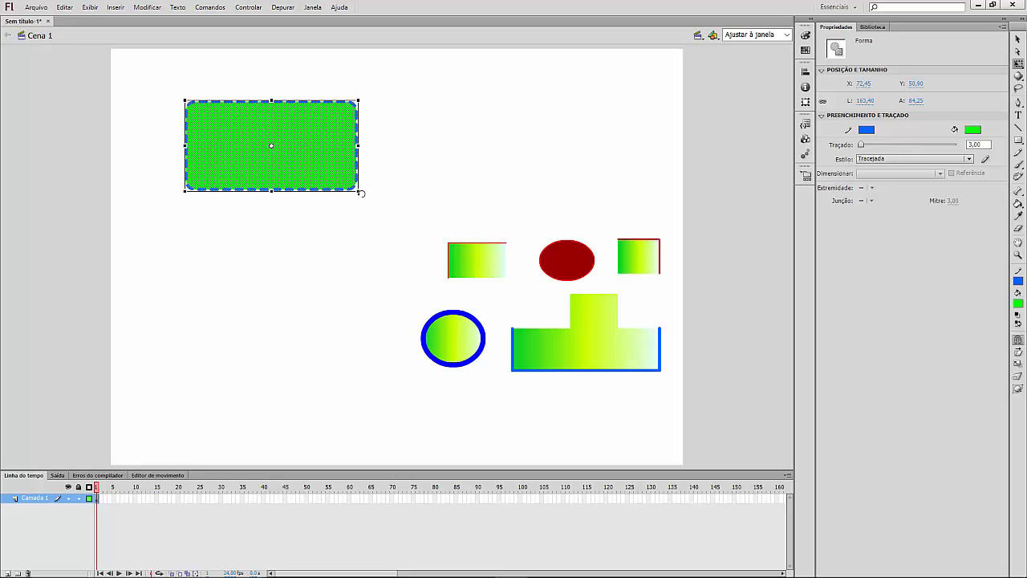
{"action": "left_click_drag", "start_coordinate": [369, 194], "coordinate": [312, 172]}
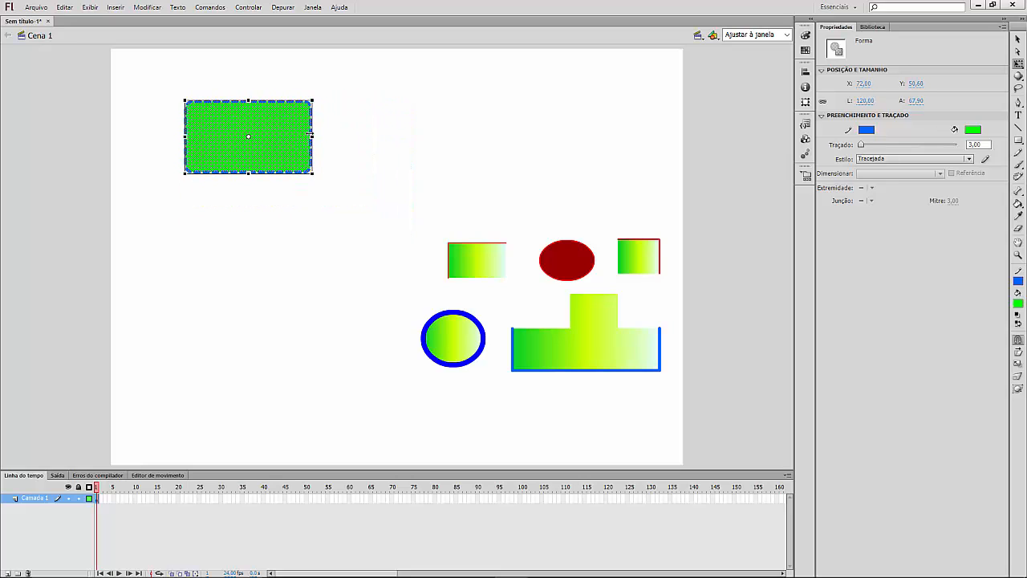
{"action": "left_click_drag", "start_coordinate": [312, 136], "coordinate": [541, 128]}
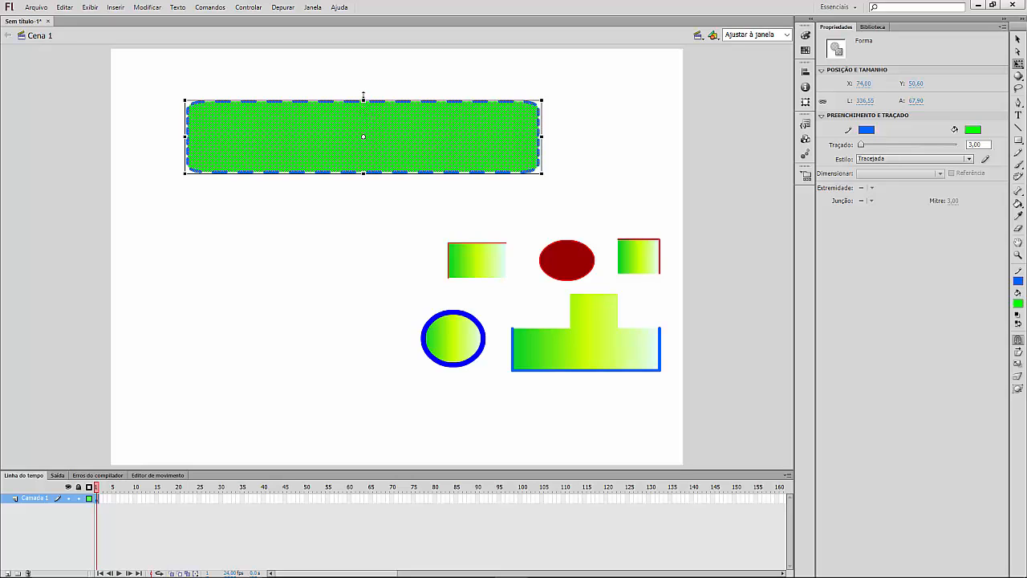
{"action": "left_click_drag", "start_coordinate": [364, 95], "coordinate": [362, 63]}
{"action": "left_click_drag", "start_coordinate": [365, 173], "coordinate": [360, 202]}
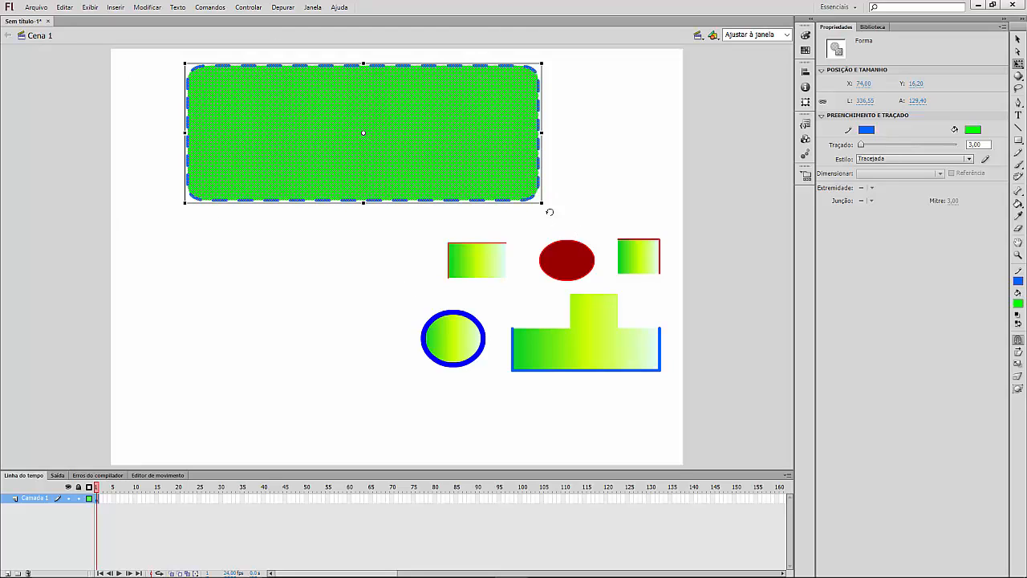
{"action": "left_click_drag", "start_coordinate": [543, 203], "coordinate": [290, 124]}
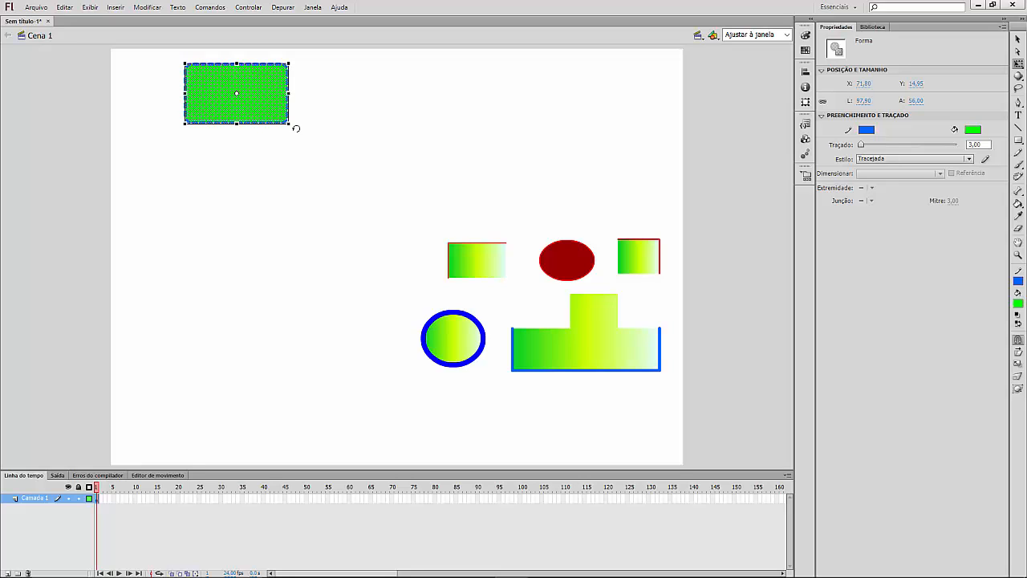
- Rotate the green rectangle about 45° clockwise and move it down about 75 px so it lies fully on the stage
{"action": "left_click_drag", "start_coordinate": [296, 129], "coordinate": [260, 166]}
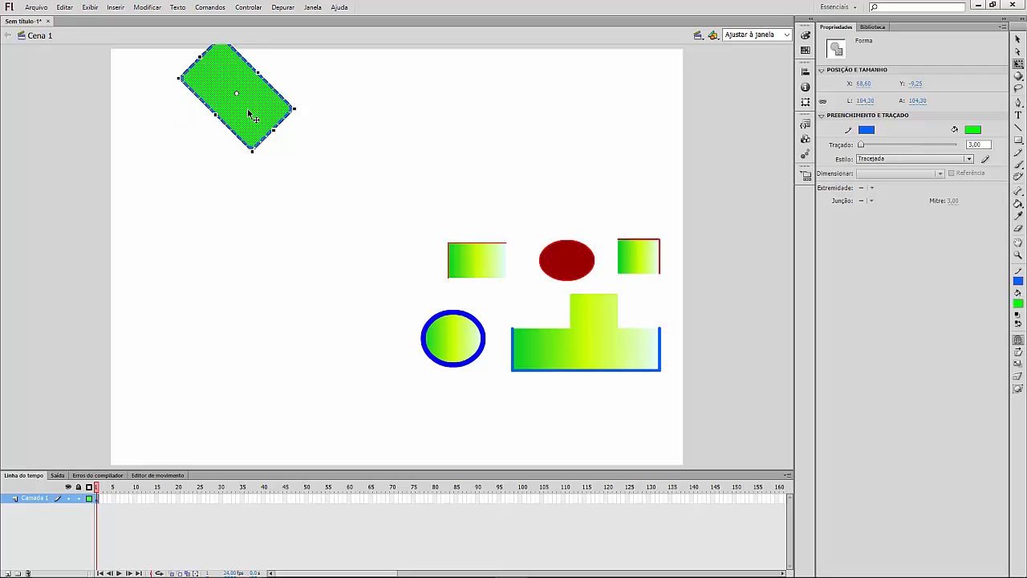
{"action": "left_click_drag", "start_coordinate": [250, 112], "coordinate": [249, 190]}
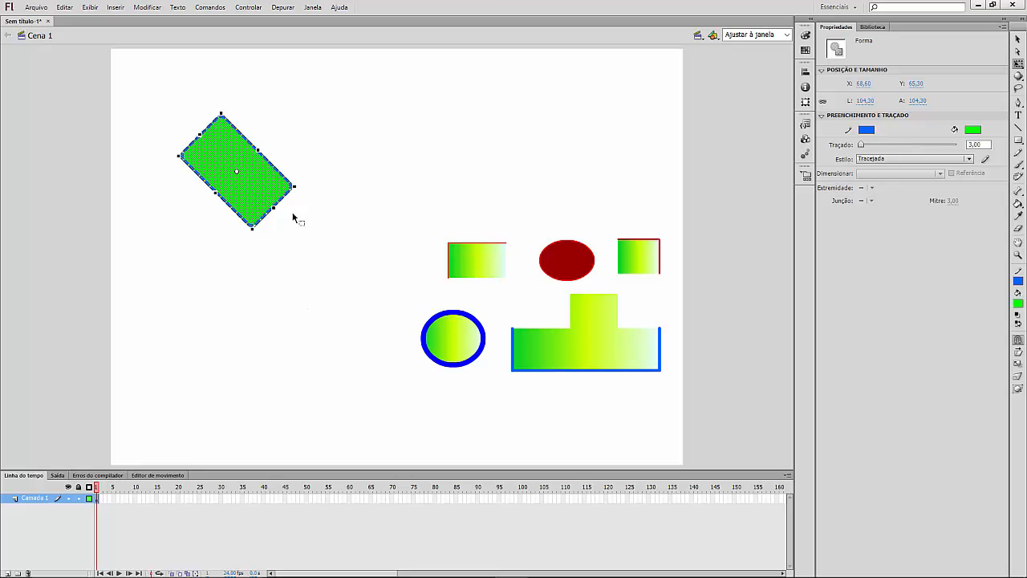
- Rotate the green rectangle back to a tilt of about 20°, scale it to about 122 by 94 px overall, and deselect it
{"action": "left_click_drag", "start_coordinate": [296, 187], "coordinate": [271, 187]}
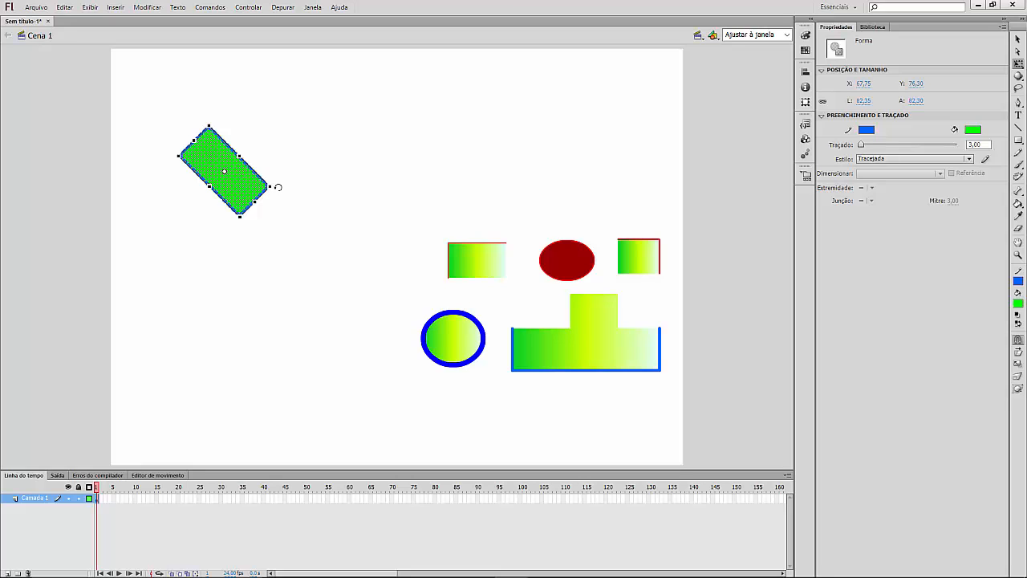
{"action": "left_click_drag", "start_coordinate": [278, 186], "coordinate": [264, 99]}
{"action": "left_click_drag", "start_coordinate": [280, 156], "coordinate": [273, 218]}
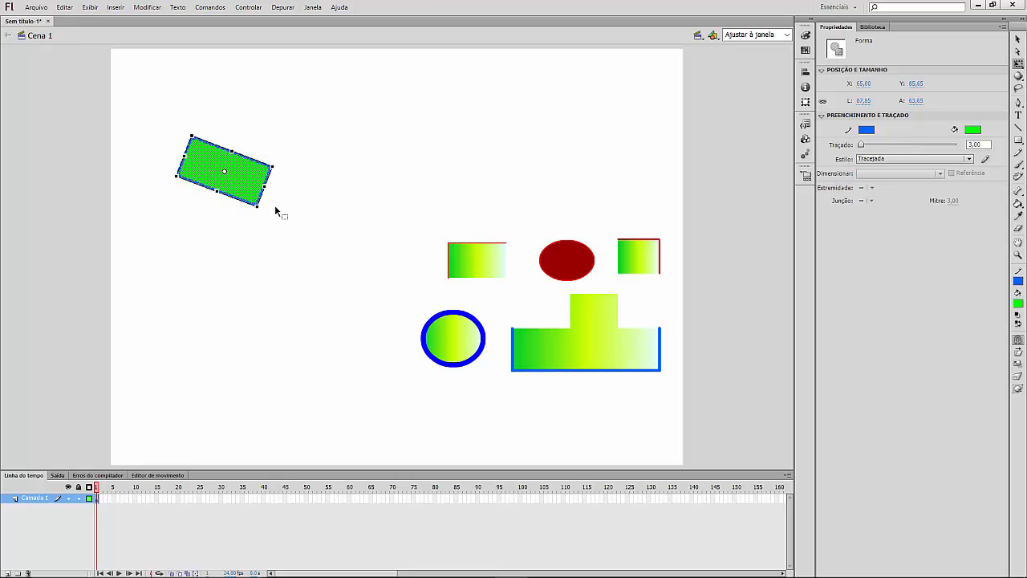
{"action": "left_click_drag", "start_coordinate": [275, 163], "coordinate": [310, 155]}
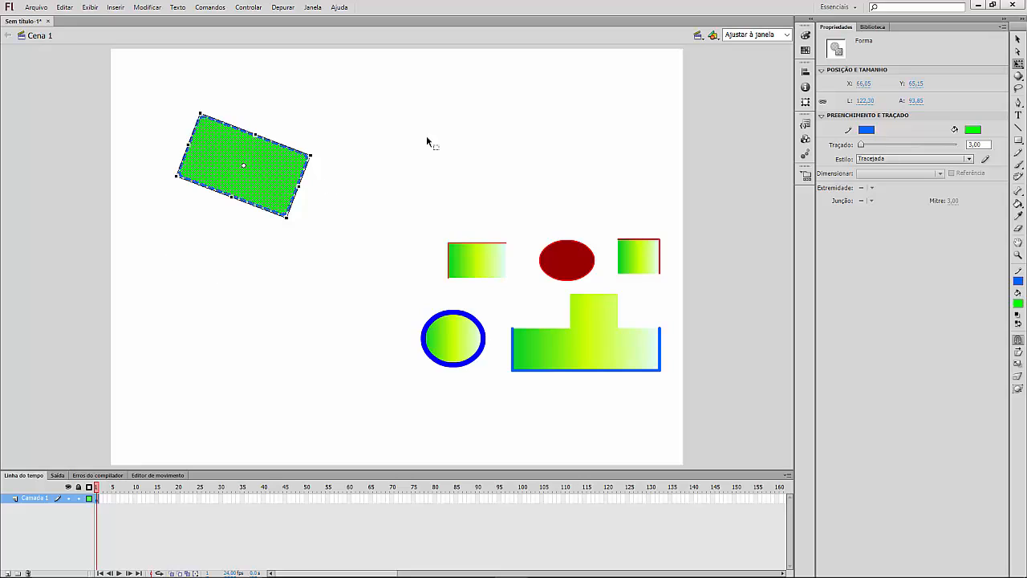
{"action": "left_click", "coordinate": [1019, 39]}
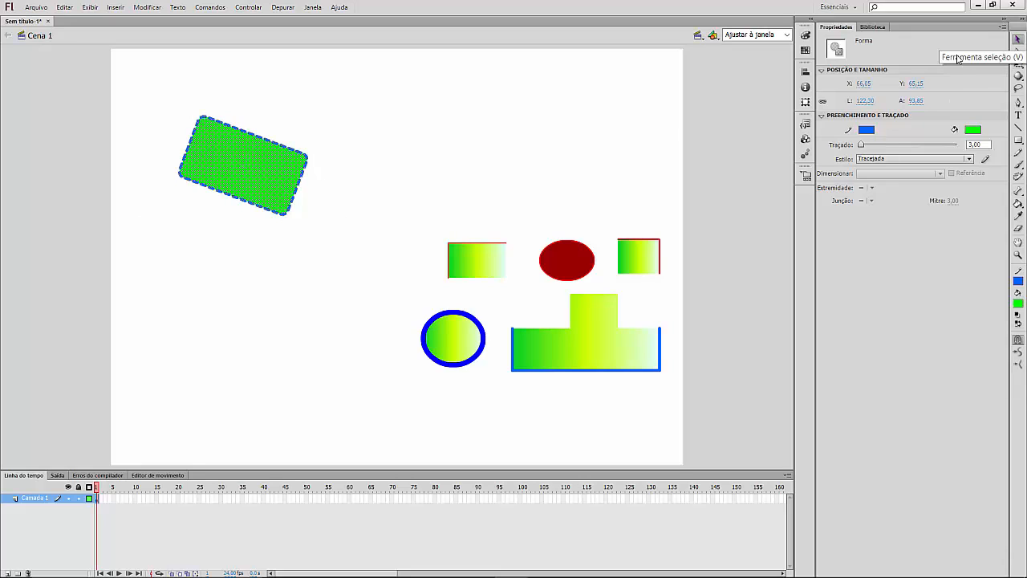
{"action": "left_click", "coordinate": [373, 158]}
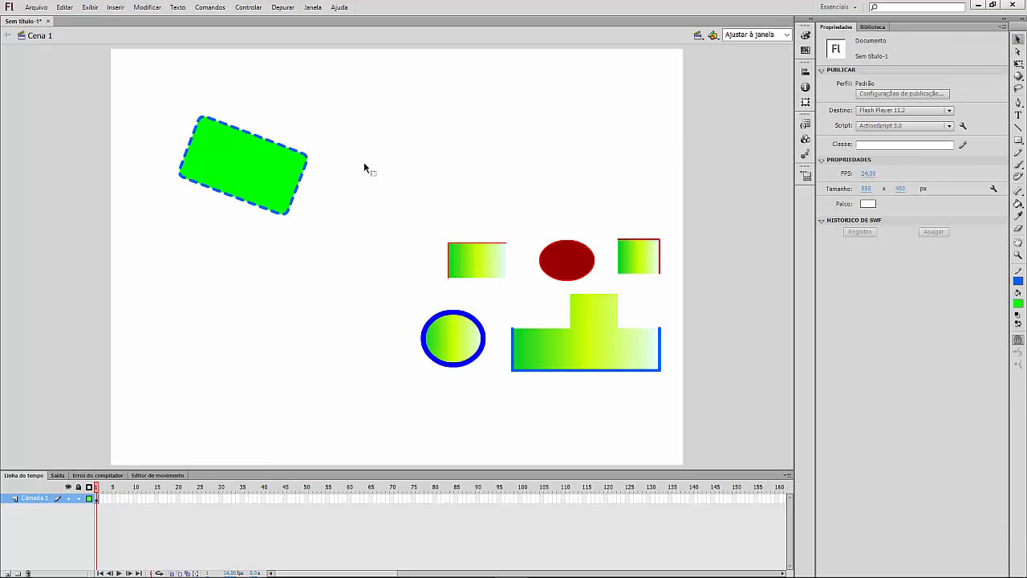
- Move the green rectangle's anchor points with the Subselection tool to form two upper peaks with a notch between them and a lowered bottom corner
{"action": "left_click", "coordinate": [1017, 53]}
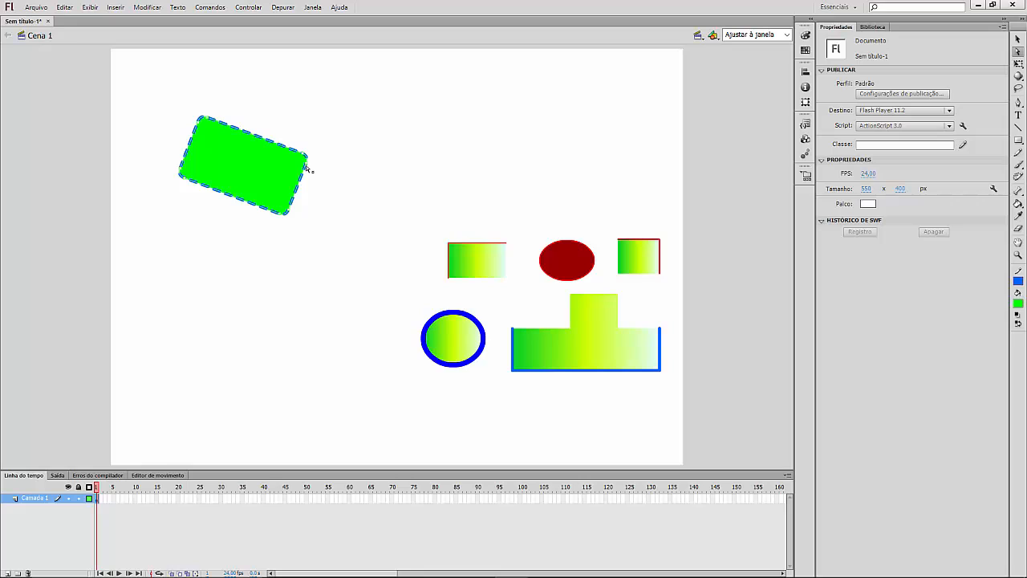
{"action": "left_click_drag", "start_coordinate": [306, 168], "coordinate": [318, 202]}
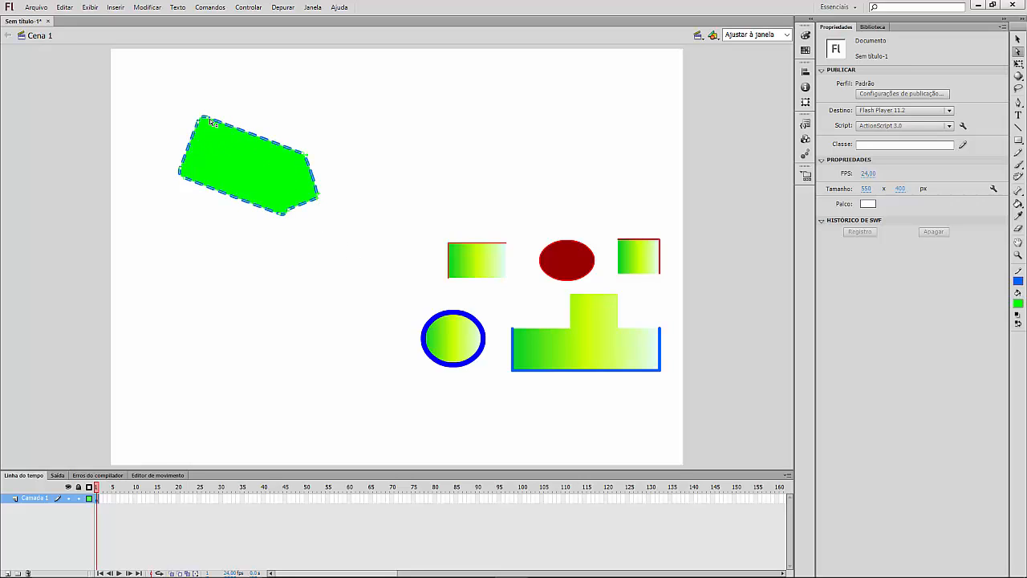
{"action": "left_click_drag", "start_coordinate": [238, 131], "coordinate": [242, 165]}
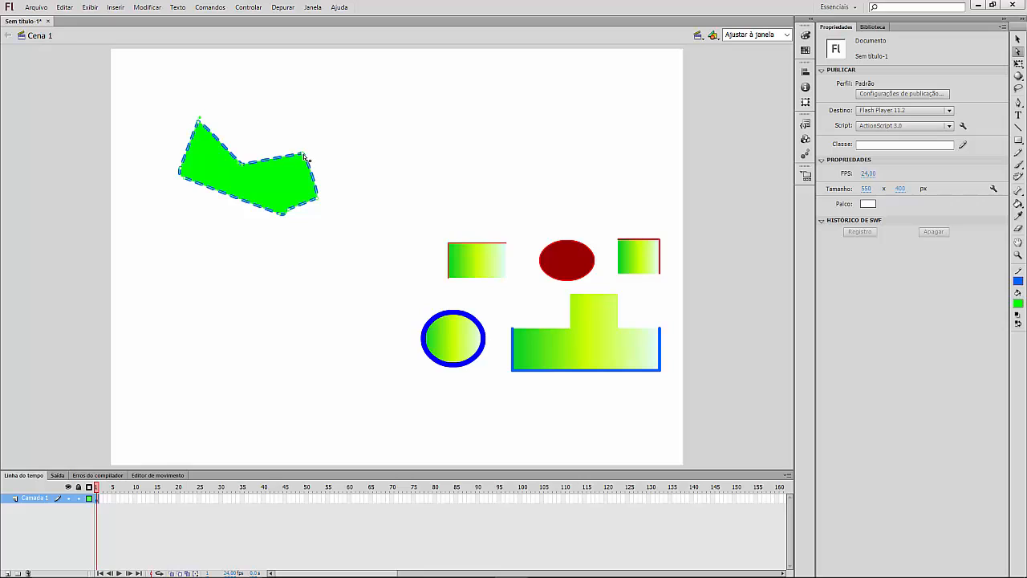
{"action": "left_click_drag", "start_coordinate": [303, 155], "coordinate": [282, 118]}
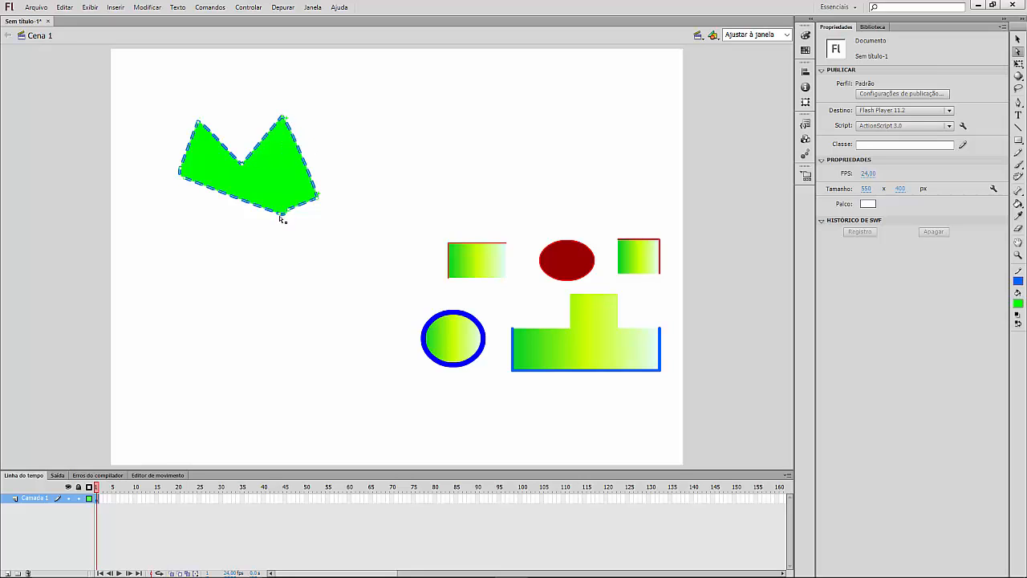
{"action": "left_click_drag", "start_coordinate": [280, 217], "coordinate": [213, 235]}
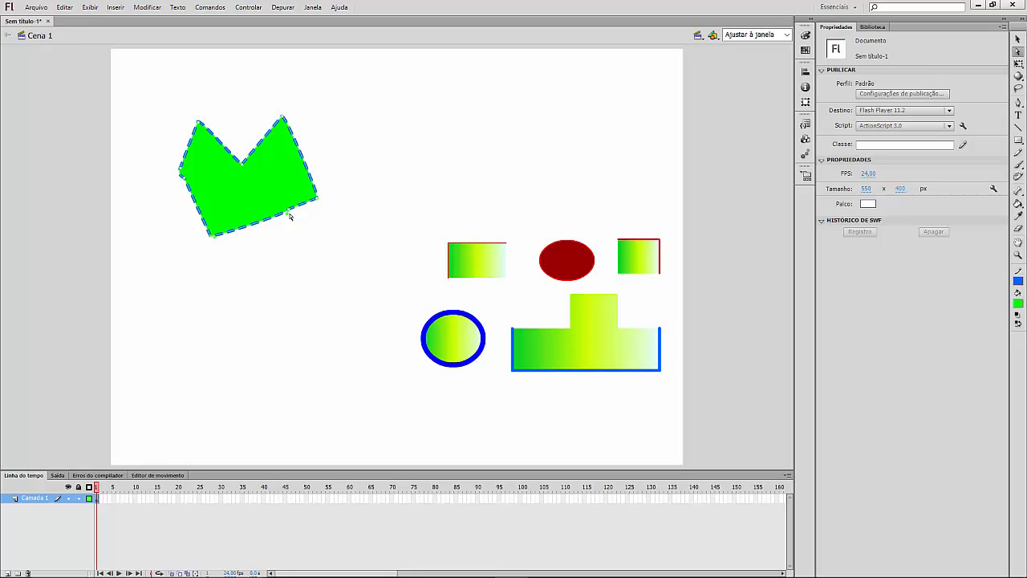
- Bend the green shape's bottom edge inward and round its two upper peaks by adjusting the anchor points' tangent handles
{"action": "left_click_drag", "start_coordinate": [288, 215], "coordinate": [306, 248]}
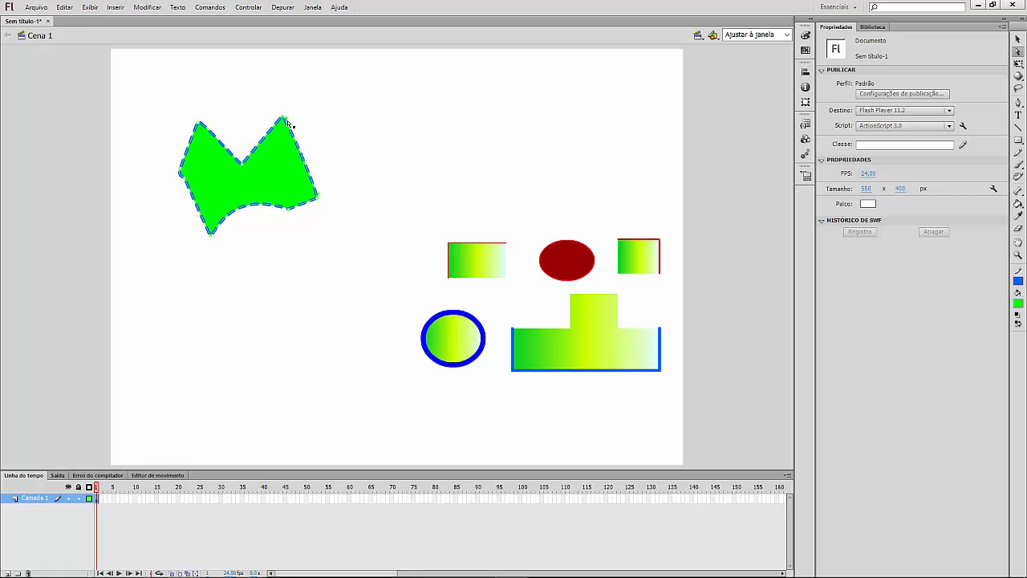
{"action": "left_click_drag", "start_coordinate": [286, 121], "coordinate": [382, 135]}
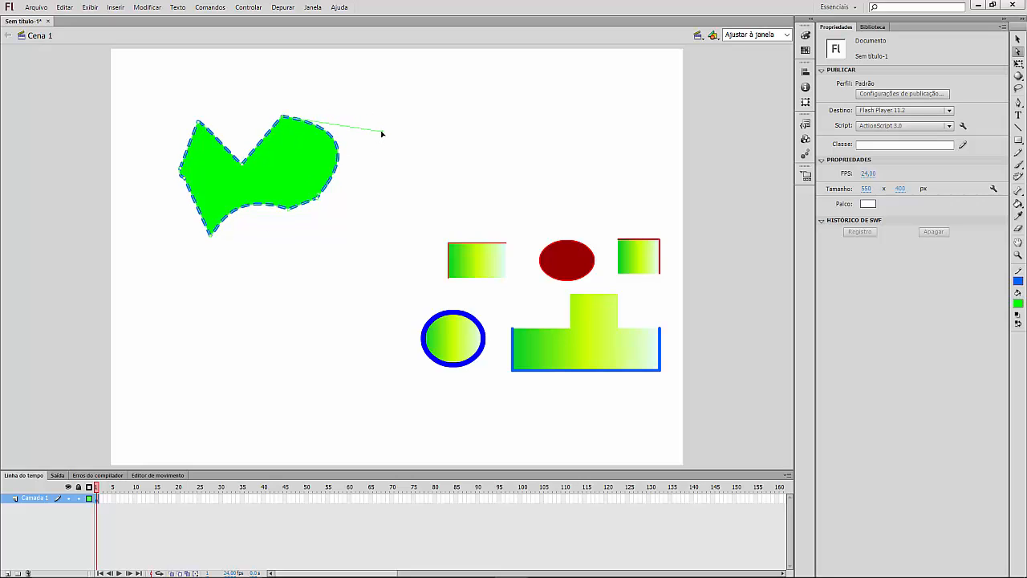
{"action": "key", "text": "ctrl+z"}
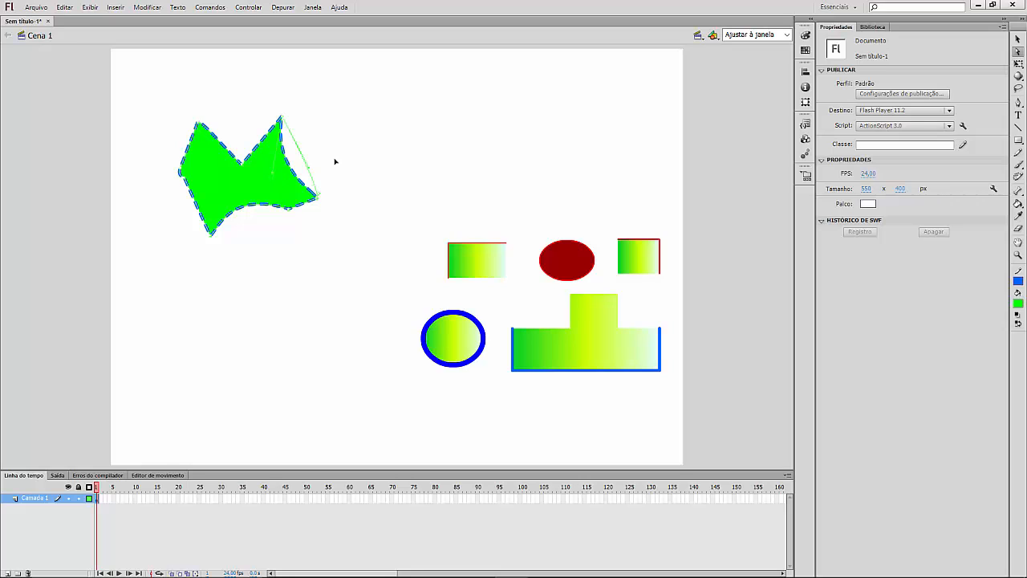
{"action": "left_click_drag", "start_coordinate": [336, 161], "coordinate": [343, 156]}
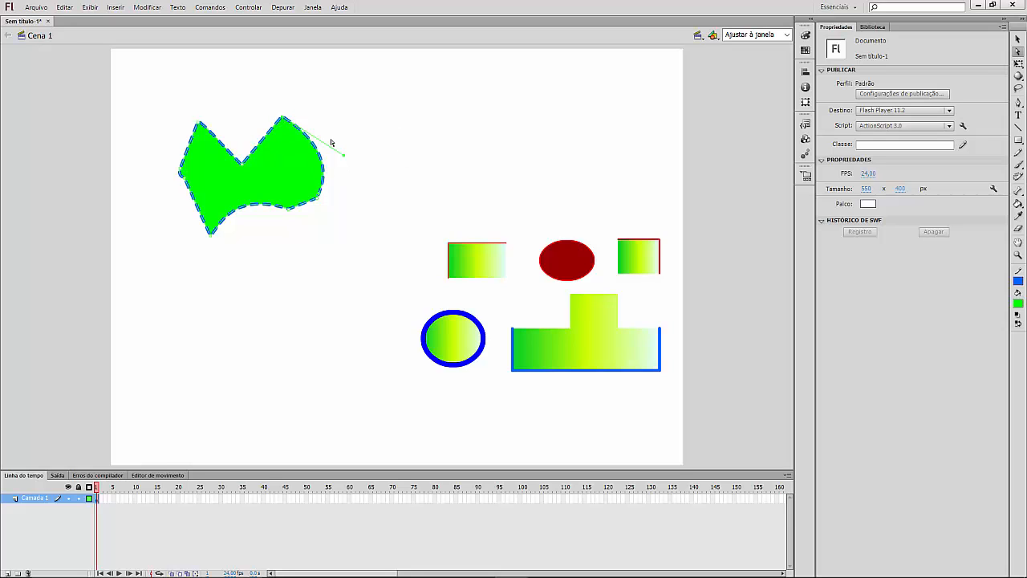
{"action": "left_click_drag", "start_coordinate": [344, 157], "coordinate": [338, 91]}
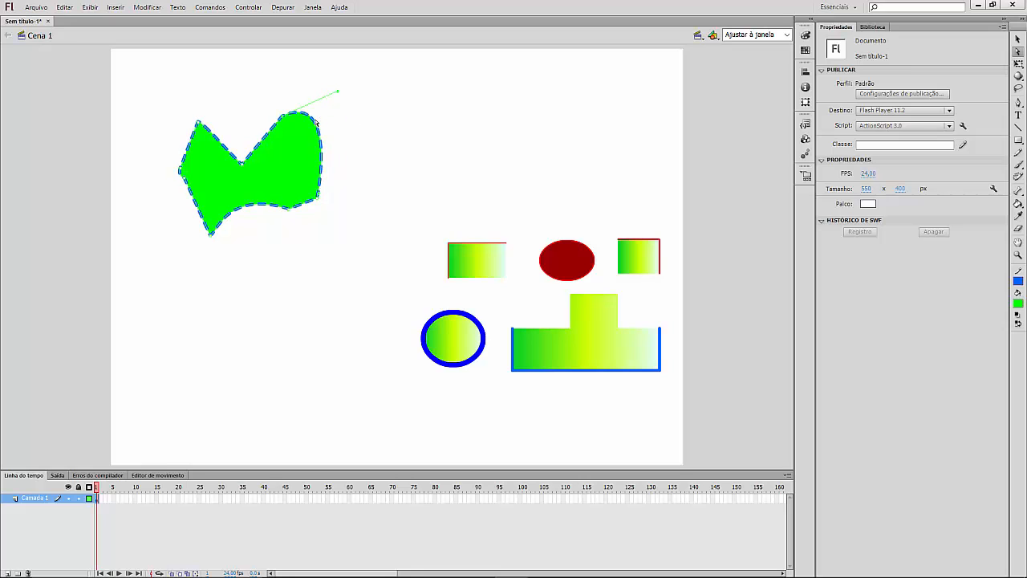
{"action": "left_click", "coordinate": [243, 165]}
{"action": "left_click_drag", "start_coordinate": [199, 121], "coordinate": [249, 97]}
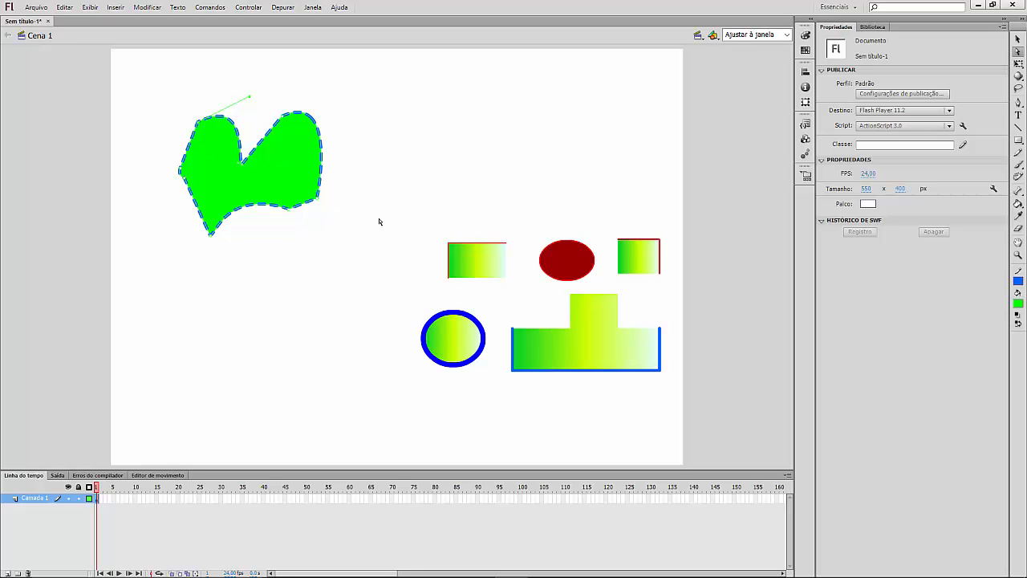
{"action": "left_click", "coordinate": [1017, 40]}
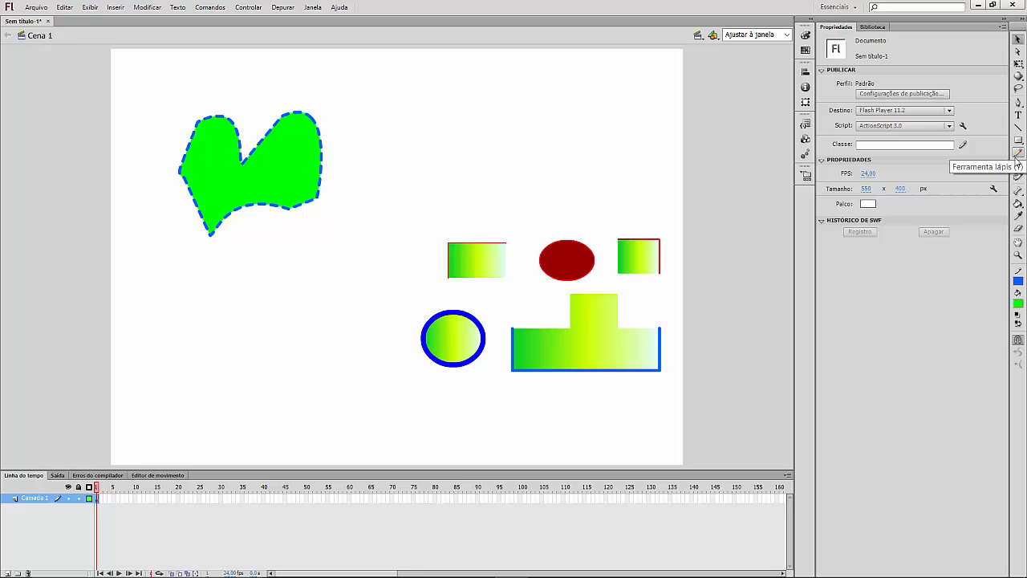
- Draw a closed, unfilled dashed blue rectangle freehand with the Pencil tool in the empty area above the small gradient rectangle and red ellipse
{"action": "left_click", "coordinate": [1018, 153]}
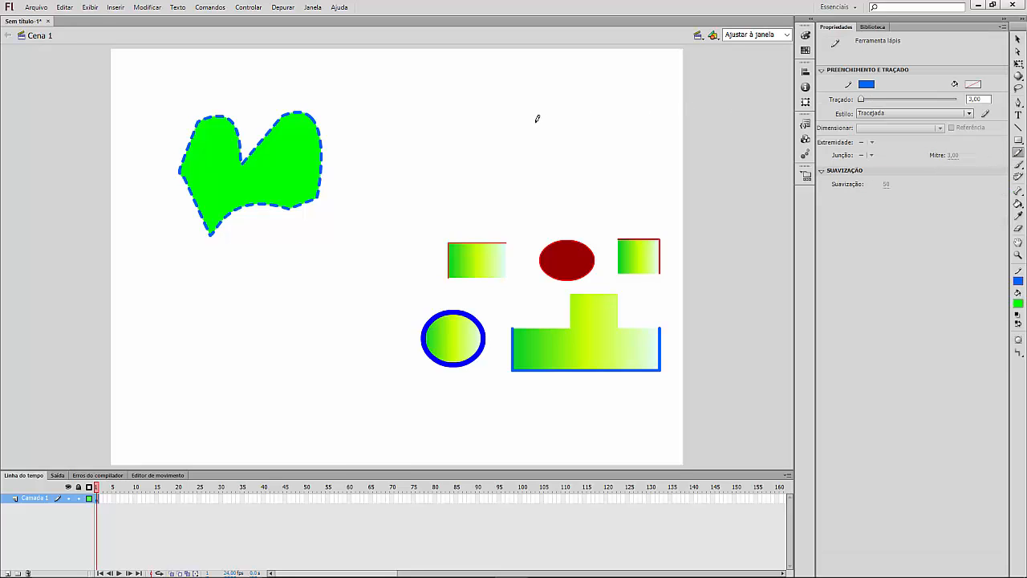
{"action": "mouse_move", "coordinate": [536, 122]}
{"action": "left_mouse_down"}
{"action": "mouse_move", "coordinate": [523, 93]}
{"action": "mouse_move", "coordinate": [506, 86]}
{"action": "mouse_move", "coordinate": [461, 97]}
{"action": "mouse_move", "coordinate": [450, 128]}
{"action": "mouse_move", "coordinate": [486, 126]}
{"action": "mouse_move", "coordinate": [520, 144]}
{"action": "mouse_move", "coordinate": [538, 120]}
{"action": "left_mouse_up"}
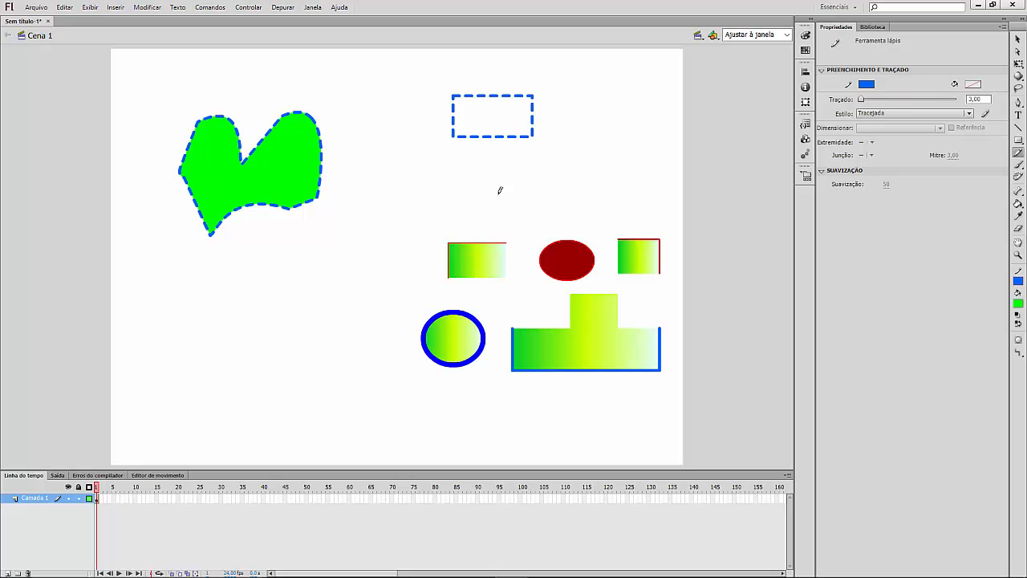
{"action": "left_click", "coordinate": [1018, 38]}
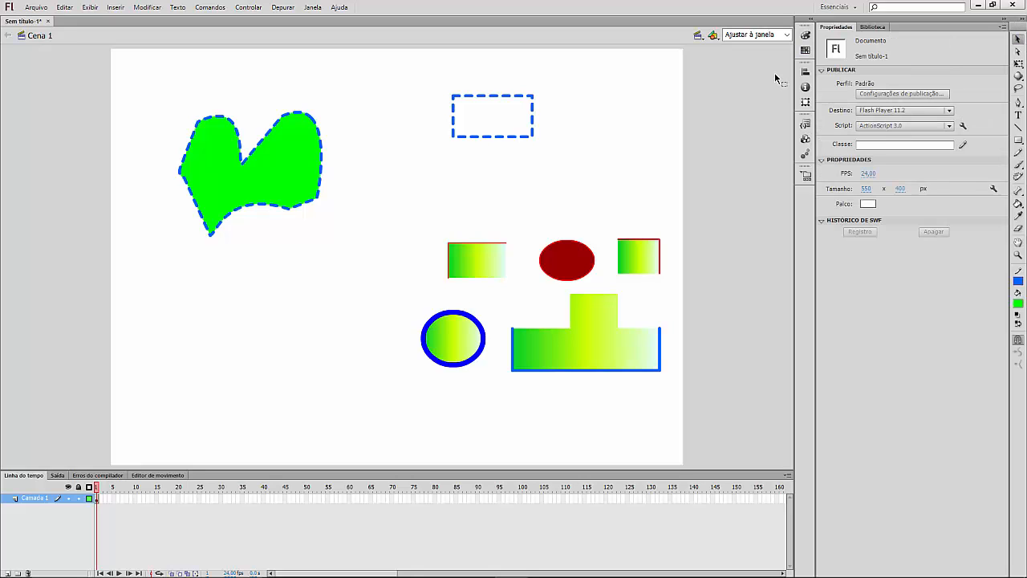
- Set the Pencil's stroke style to solid and draw three blue freehand strokes: beside the dashed rectangle, below-left of it, and arching over the green shape
{"action": "left_click", "coordinate": [1018, 152]}
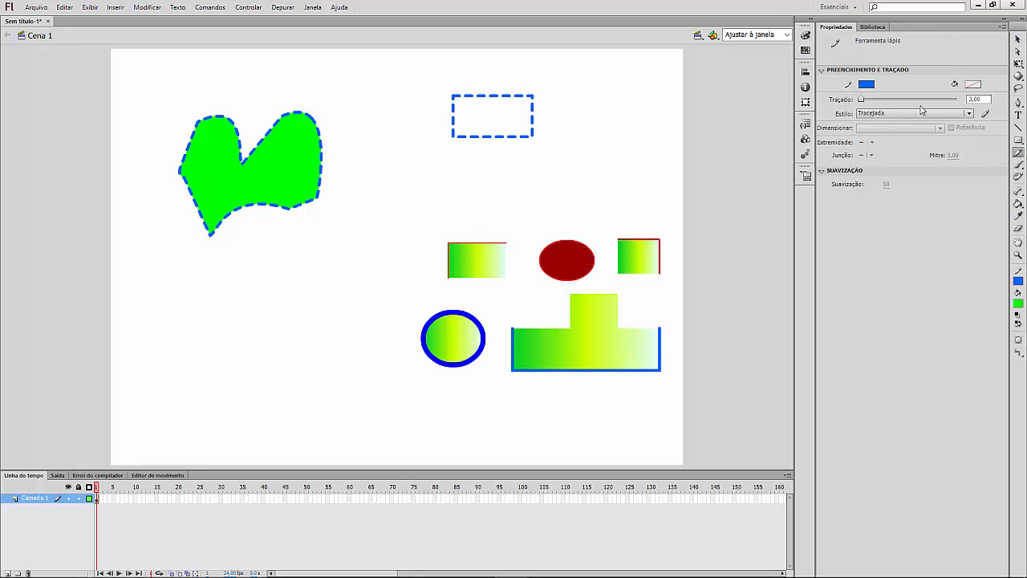
{"action": "left_click", "coordinate": [879, 115]}
{"action": "left_click", "coordinate": [877, 124]}
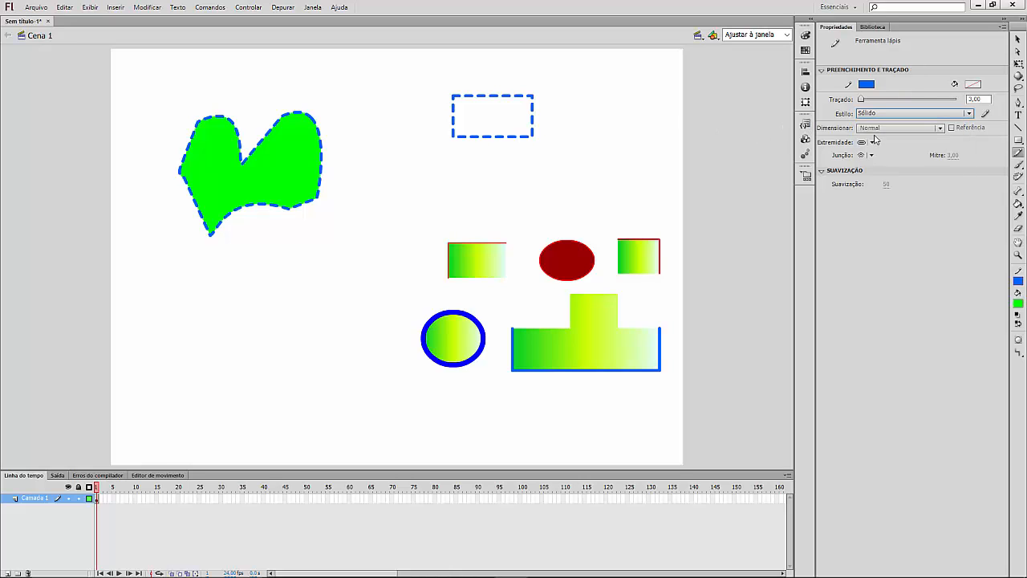
{"action": "mouse_move", "coordinate": [614, 118]}
{"action": "left_mouse_down"}
{"action": "mouse_move", "coordinate": [603, 87]}
{"action": "mouse_move", "coordinate": [590, 86]}
{"action": "mouse_move", "coordinate": [566, 110]}
{"action": "mouse_move", "coordinate": [570, 145]}
{"action": "mouse_move", "coordinate": [604, 165]}
{"action": "mouse_move", "coordinate": [614, 138]}
{"action": "left_mouse_up"}
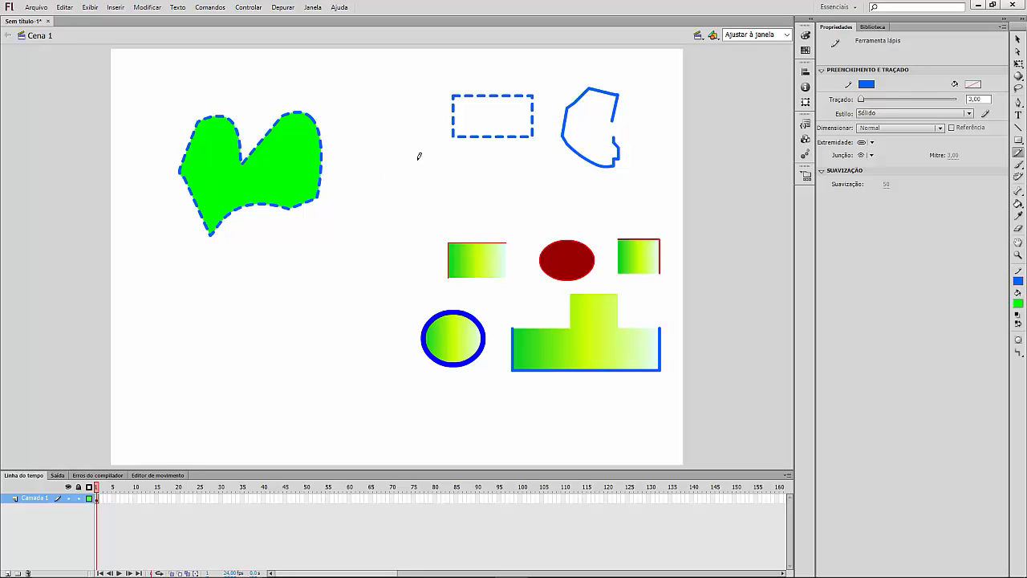
{"action": "mouse_move", "coordinate": [417, 159]}
{"action": "left_mouse_down"}
{"action": "mouse_move", "coordinate": [385, 155]}
{"action": "mouse_move", "coordinate": [353, 208]}
{"action": "mouse_move", "coordinate": [384, 225]}
{"action": "mouse_move", "coordinate": [460, 186]}
{"action": "mouse_move", "coordinate": [444, 162]}
{"action": "mouse_move", "coordinate": [416, 154]}
{"action": "left_mouse_up"}
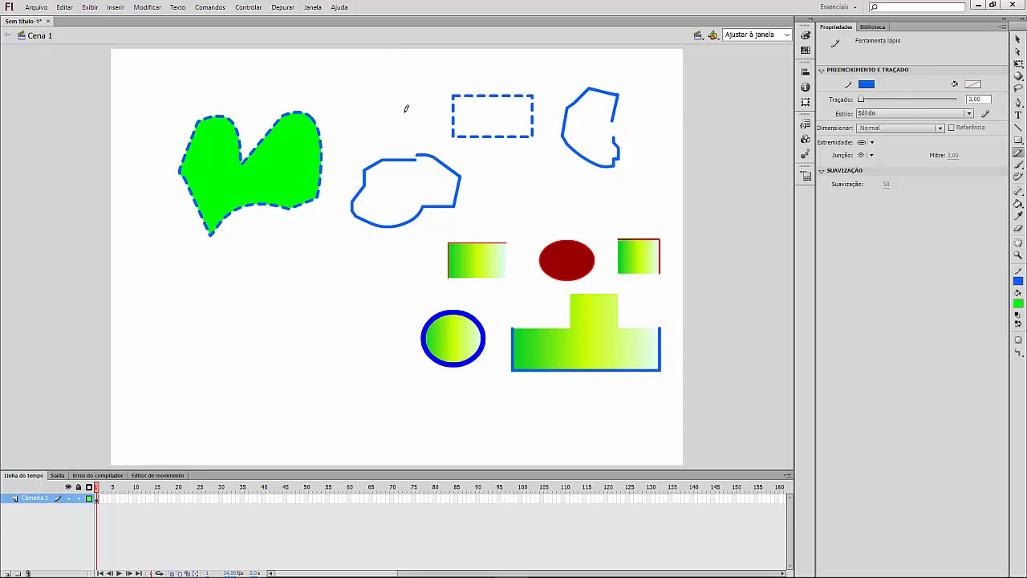
{"action": "mouse_move", "coordinate": [406, 111]}
{"action": "left_mouse_down"}
{"action": "mouse_move", "coordinate": [390, 73]}
{"action": "mouse_move", "coordinate": [263, 57]}
{"action": "mouse_move", "coordinate": [210, 69]}
{"action": "mouse_move", "coordinate": [158, 102]}
{"action": "mouse_move", "coordinate": [141, 145]}
{"action": "left_mouse_up"}
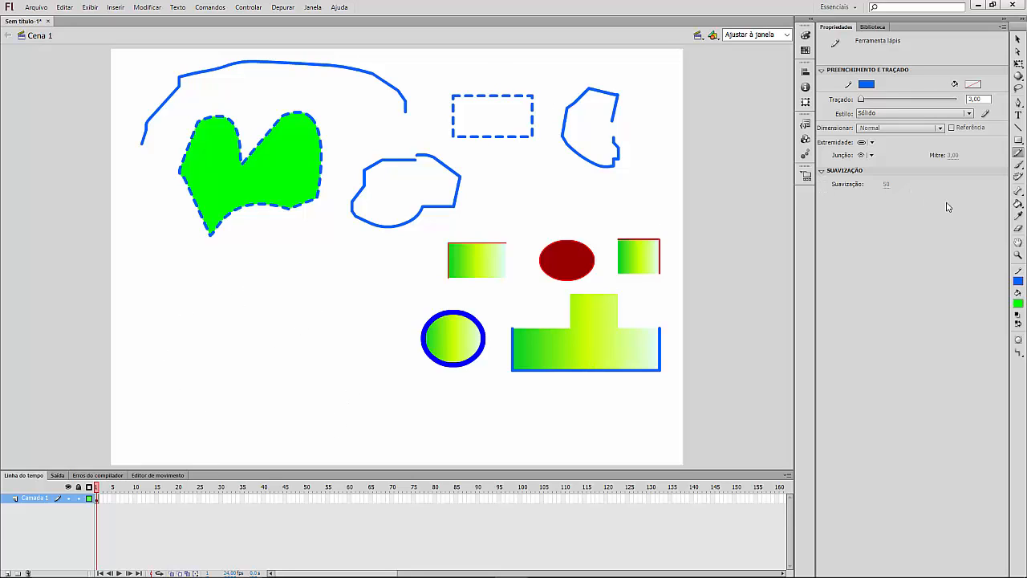
- Paint two green freehand strokes with the Brush tool: a hooked curve below the green shape and a wavy line below the blue-outlined circle
{"action": "left_click", "coordinate": [1017, 169]}
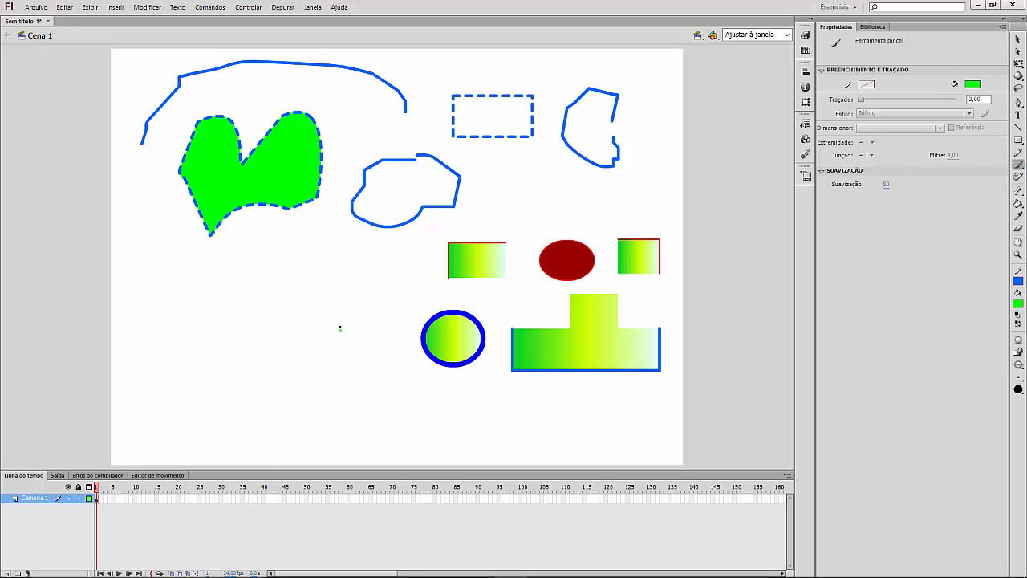
{"action": "mouse_move", "coordinate": [340, 328]}
{"action": "left_mouse_down"}
{"action": "mouse_move", "coordinate": [293, 280]}
{"action": "mouse_move", "coordinate": [250, 270]}
{"action": "mouse_move", "coordinate": [210, 287]}
{"action": "mouse_move", "coordinate": [194, 310]}
{"action": "mouse_move", "coordinate": [224, 341]}
{"action": "left_mouse_up"}
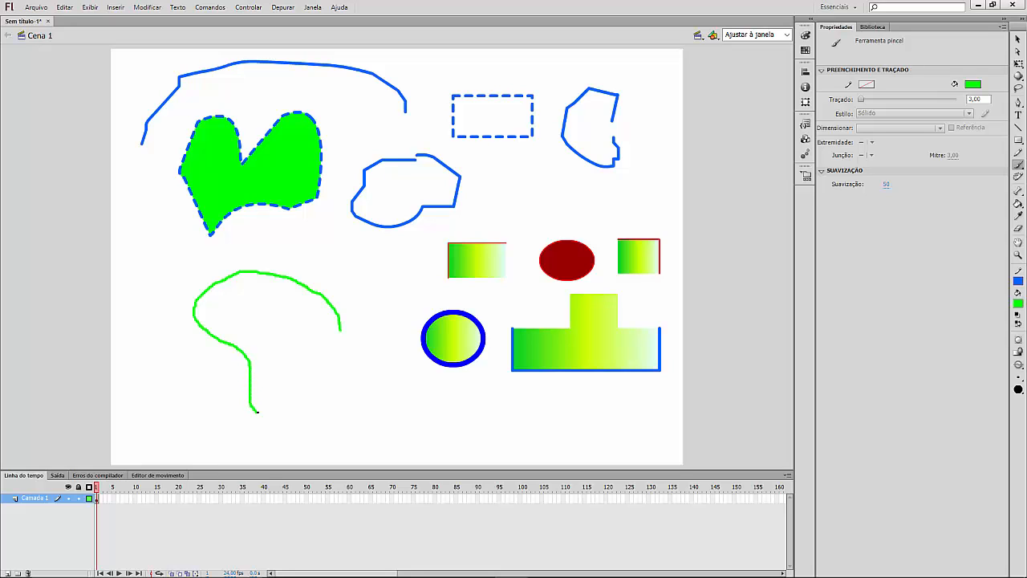
{"action": "left_click_drag", "start_coordinate": [257, 412], "coordinate": [258, 412]}
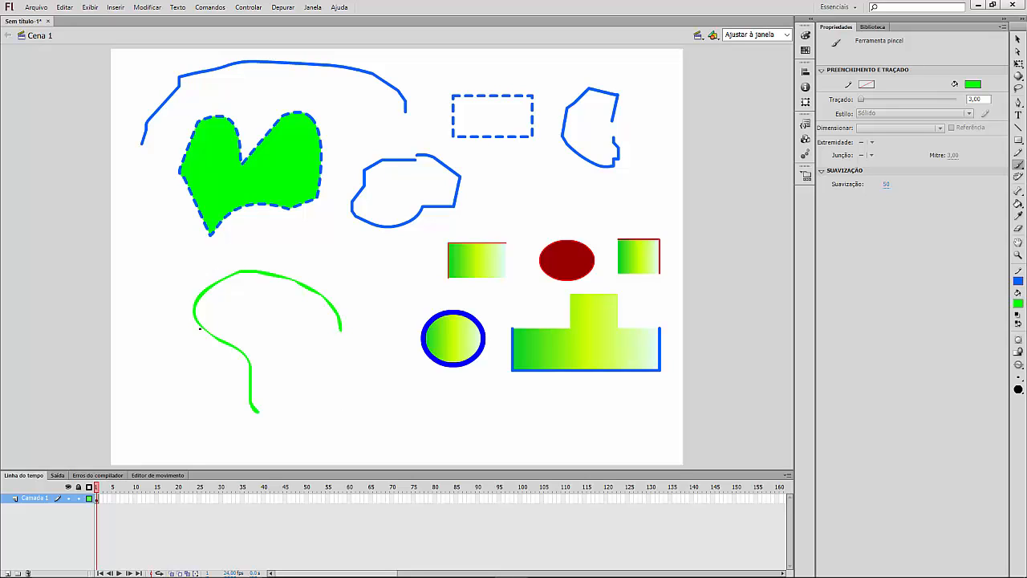
{"action": "mouse_move", "coordinate": [354, 406]}
{"action": "left_mouse_down"}
{"action": "mouse_move", "coordinate": [363, 361]}
{"action": "mouse_move", "coordinate": [377, 354]}
{"action": "mouse_move", "coordinate": [413, 398]}
{"action": "mouse_move", "coordinate": [450, 382]}
{"action": "mouse_move", "coordinate": [474, 421]}
{"action": "left_mouse_up"}
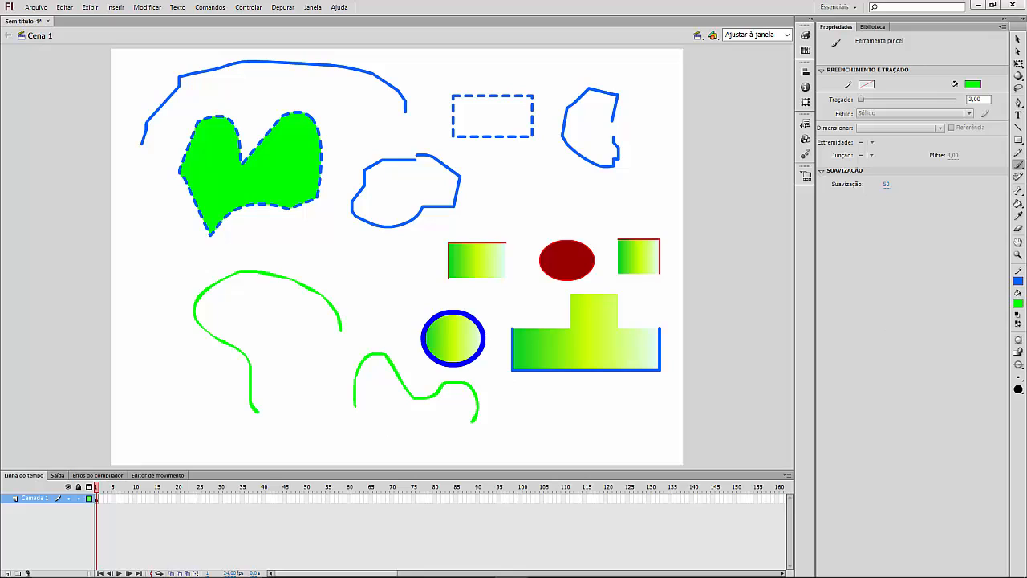
- Change the fill of the hooked brush stroke from green to red and deselect it
{"action": "left_click", "coordinate": [1018, 152]}
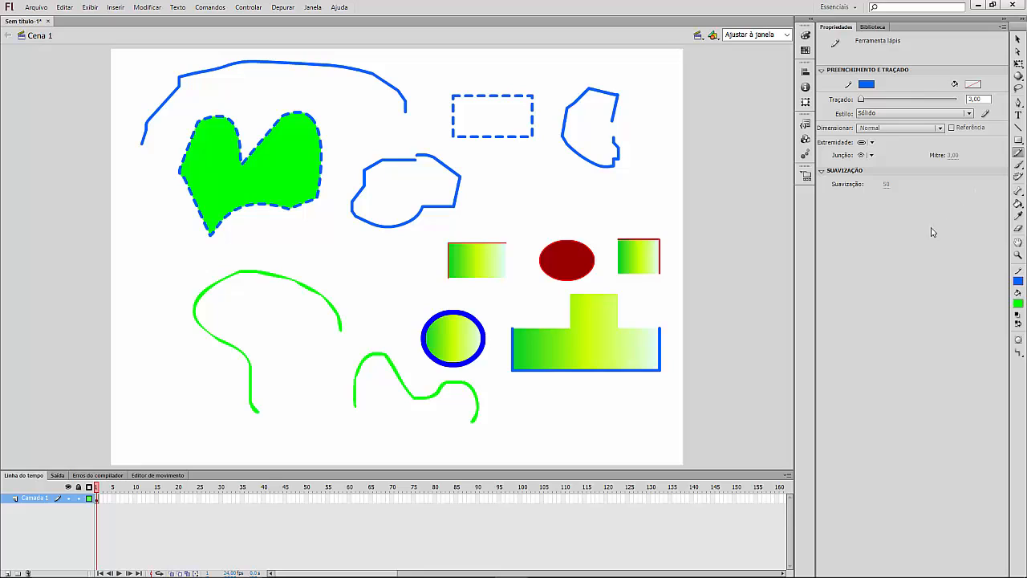
{"action": "left_click", "coordinate": [1018, 41]}
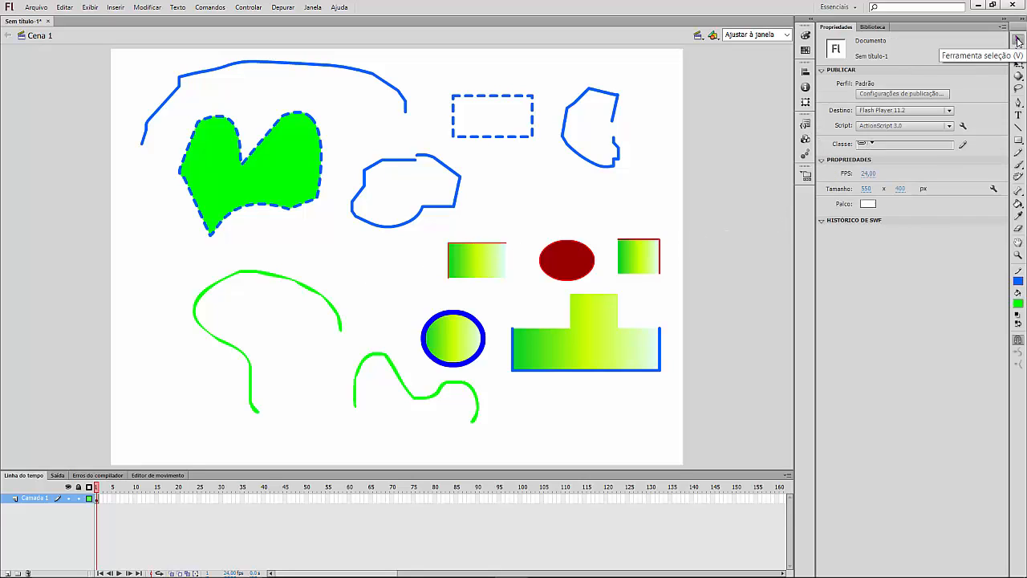
{"action": "left_click", "coordinate": [311, 290]}
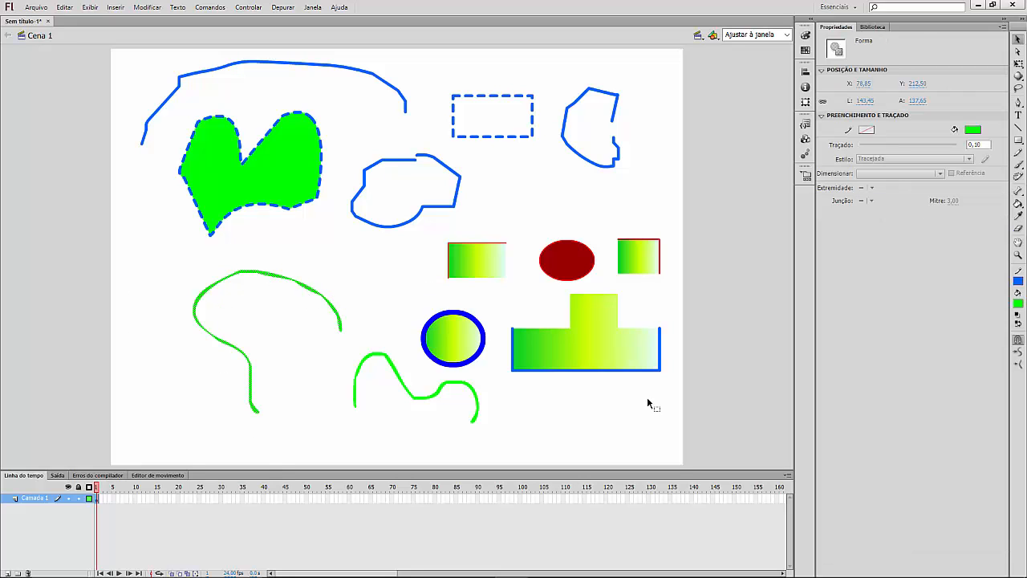
{"action": "left_click", "coordinate": [973, 129]}
{"action": "left_click", "coordinate": [870, 194]}
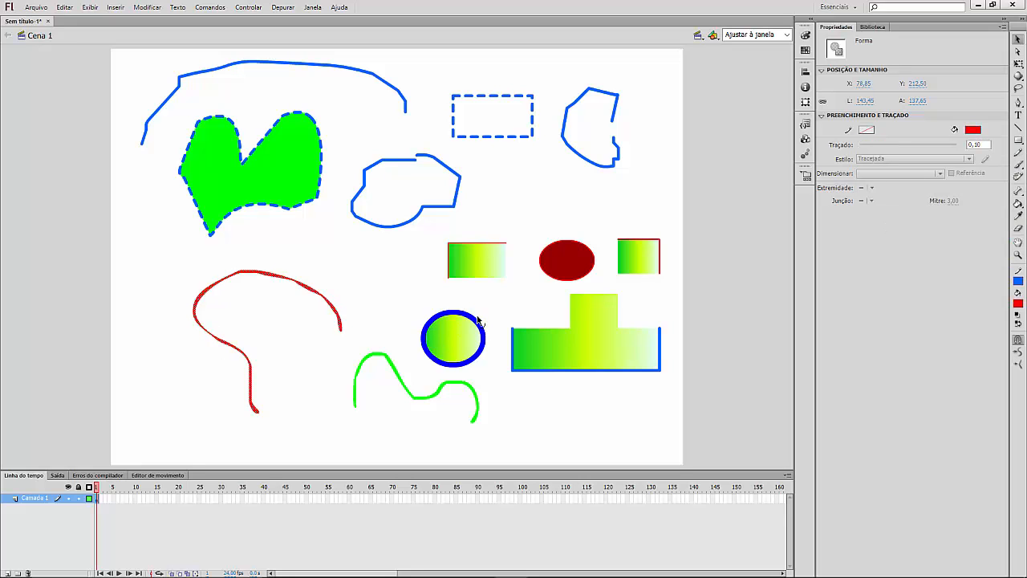
{"action": "left_click", "coordinate": [381, 289]}
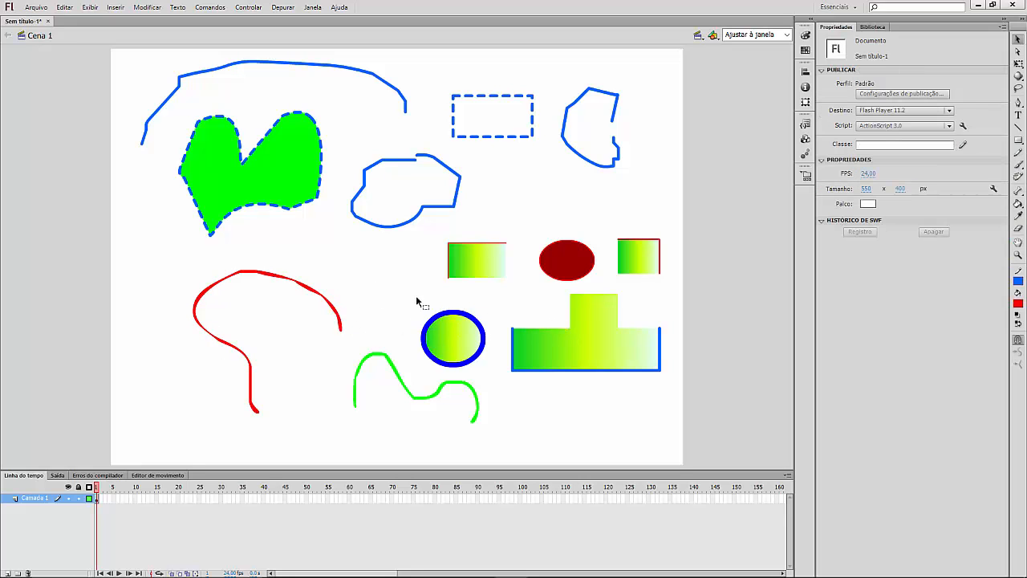
- Examine the red brush stroke's shape up close and from afar with the Zoom tool, finishing at 473% around its upper end
{"action": "left_click", "coordinate": [786, 35]}
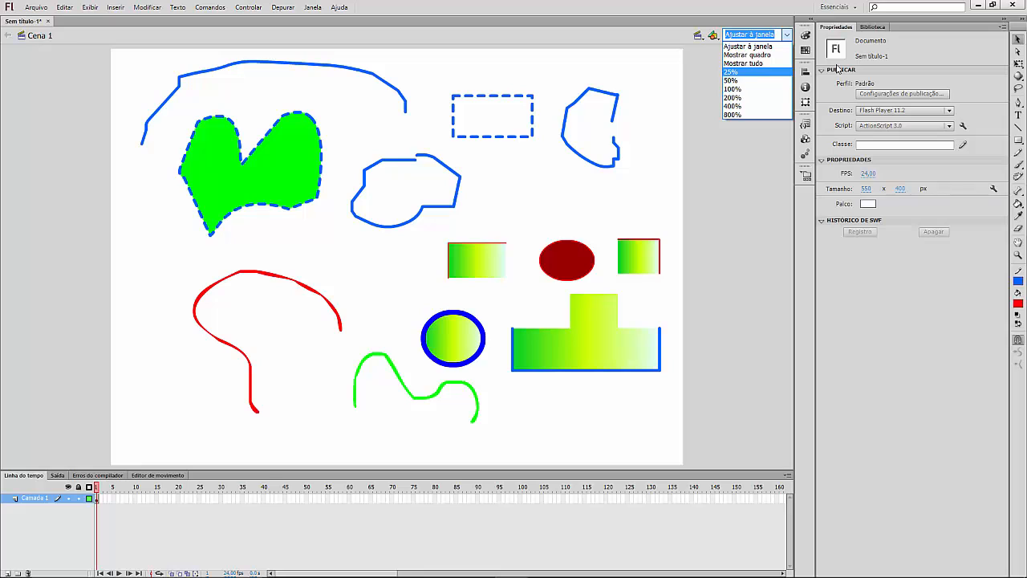
{"action": "left_click", "coordinate": [1017, 255]}
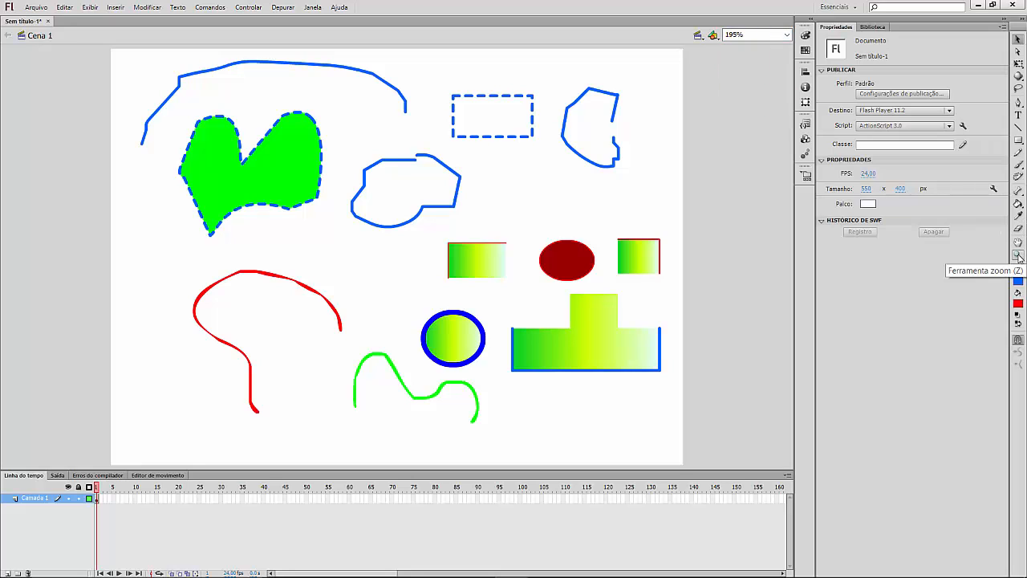
{"action": "left_click_drag", "start_coordinate": [155, 256], "coordinate": [370, 426]}
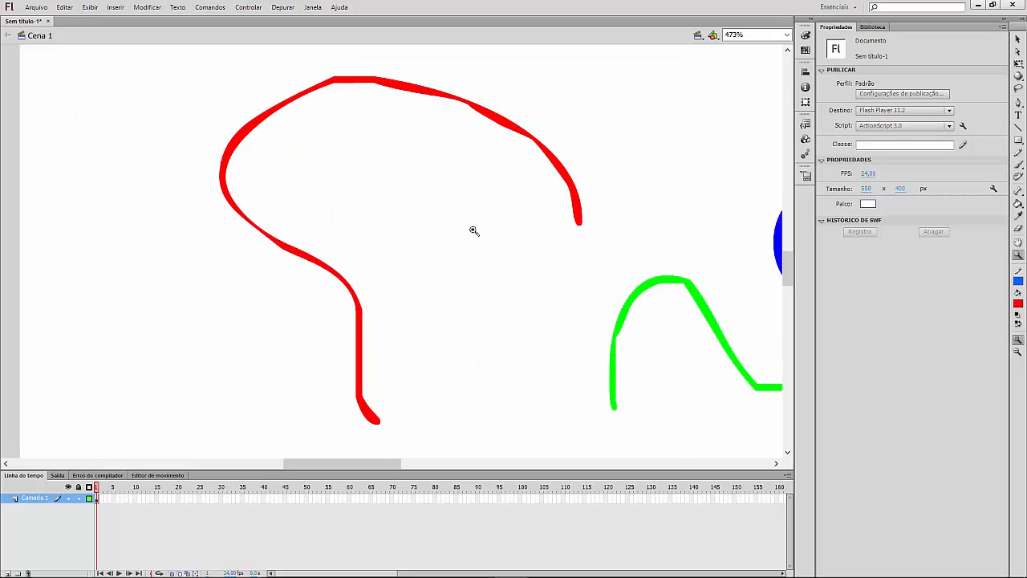
{"action": "left_click", "coordinate": [405, 183]}
{"action": "left_click", "coordinate": [479, 171]}
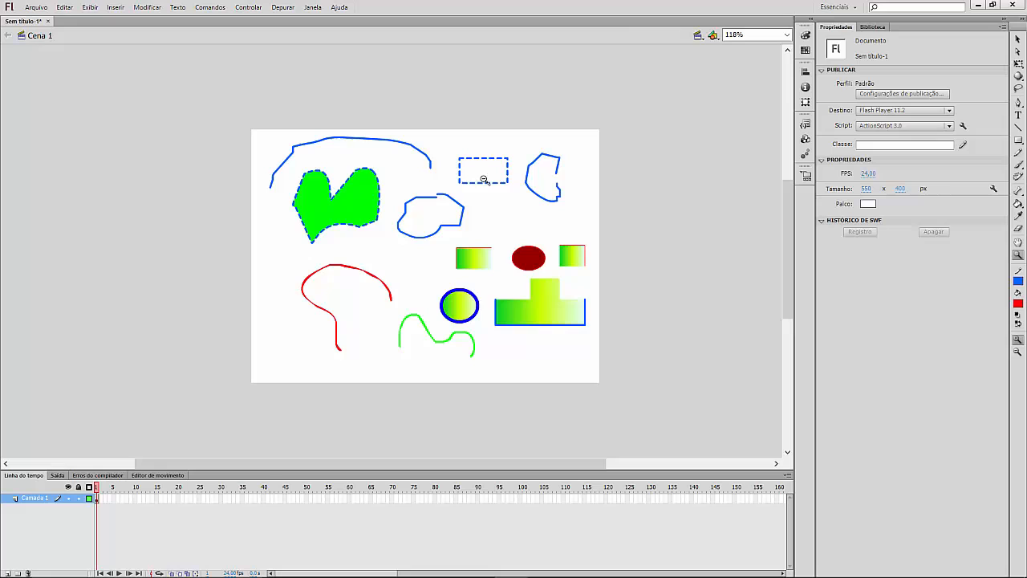
{"action": "left_click", "coordinate": [371, 281]}
{"action": "left_click", "coordinate": [396, 265]}
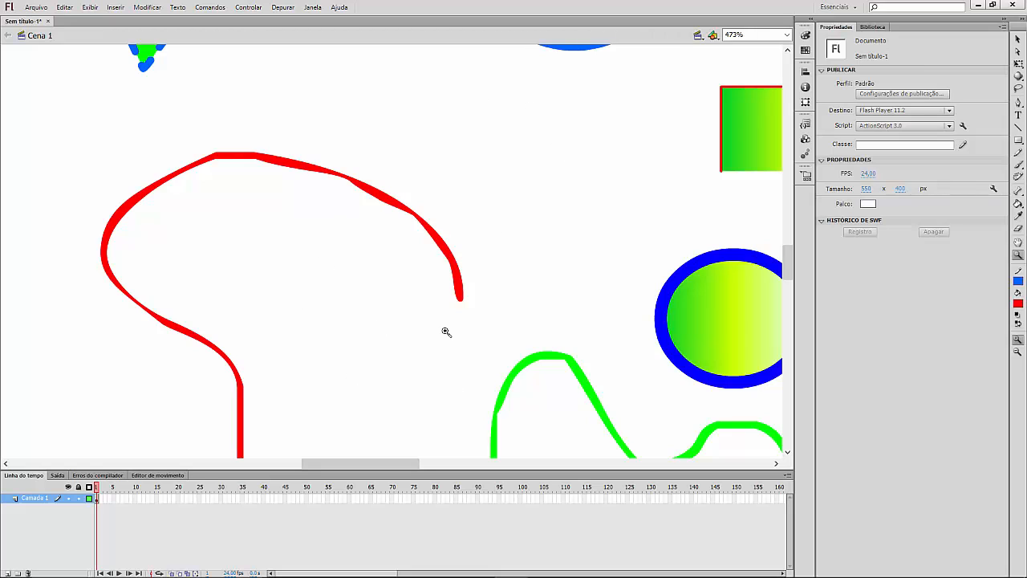
{"action": "left_click", "coordinate": [430, 276], "text": "alt"}
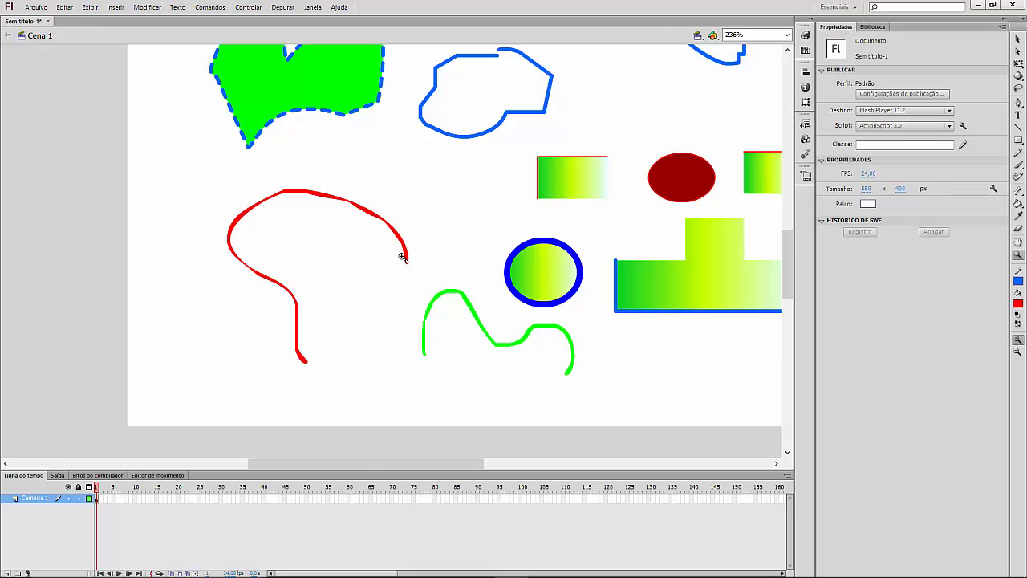
{"action": "left_click", "coordinate": [404, 256]}
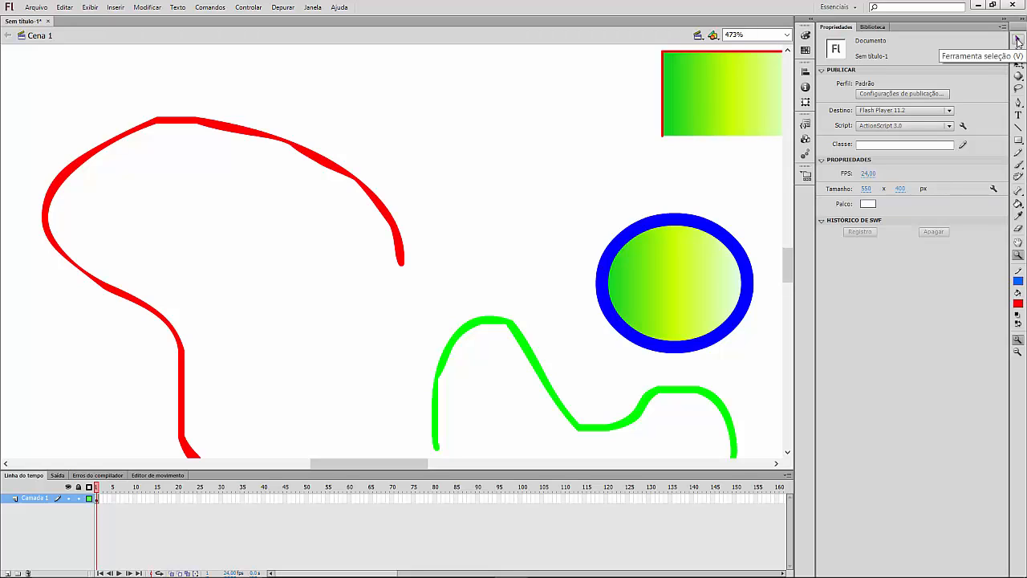
- Delete two successive sections from the right end of the red stroke, shortening it to just past its flat top
{"action": "left_click", "coordinate": [1017, 40]}
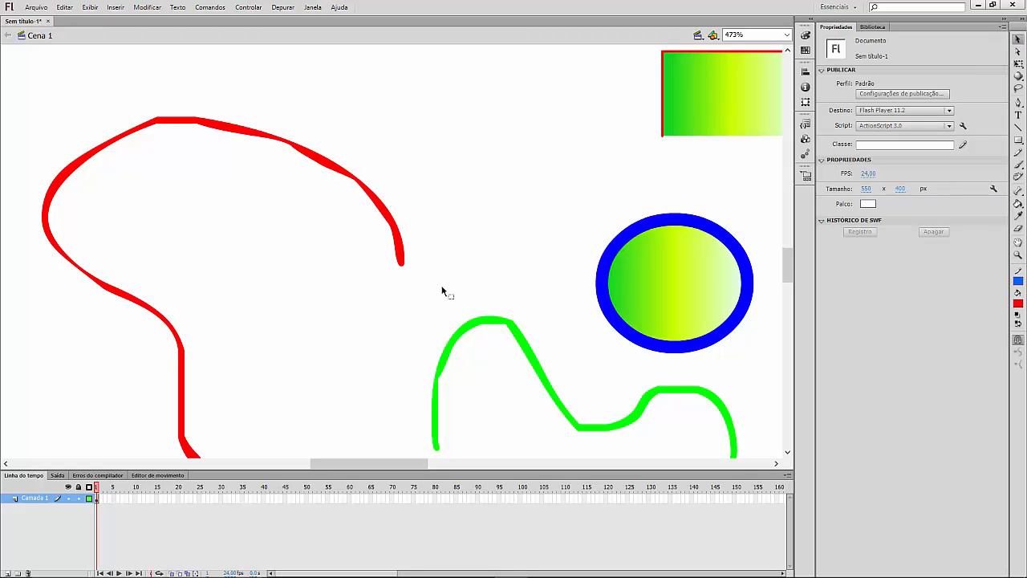
{"action": "mouse_move", "coordinate": [442, 287]}
{"action": "left_mouse_down"}
{"action": "mouse_move", "coordinate": [361, 247]}
{"action": "mouse_move", "coordinate": [311, 128]}
{"action": "left_mouse_up"}
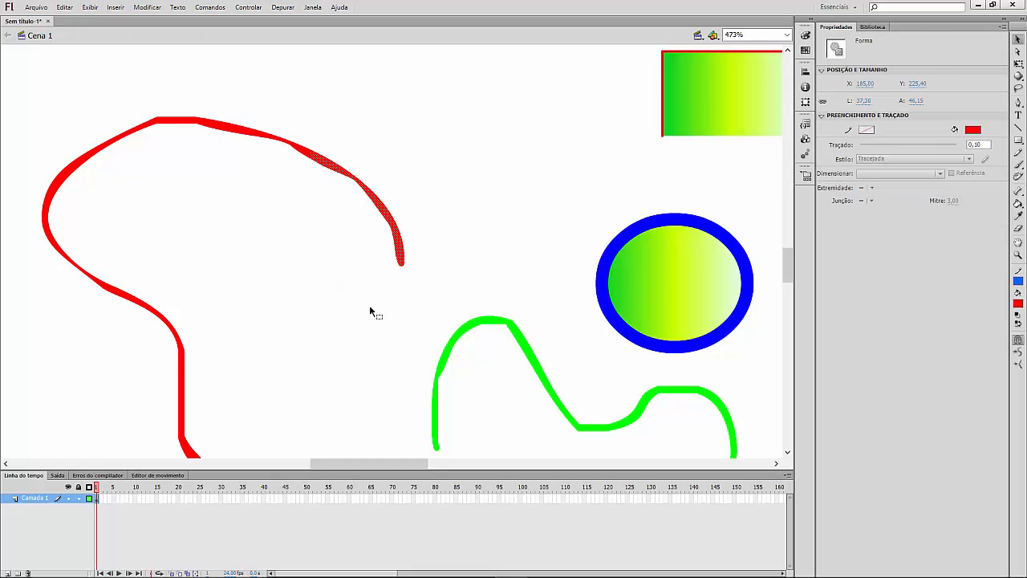
{"action": "key", "text": "Delete"}
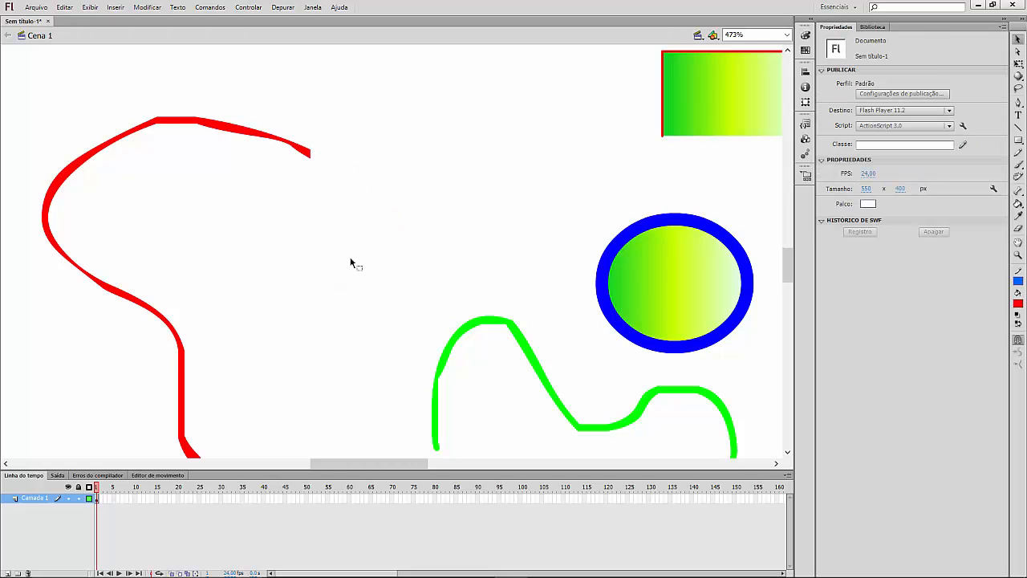
{"action": "left_click_drag", "start_coordinate": [367, 284], "coordinate": [240, 96]}
{"action": "key", "text": "Delete"}
- Cut away the blue-outlined circle's upper-left quarter, its lower-left edge and its remaining top portion using rectangular selections
{"action": "mouse_move", "coordinate": [553, 209]}
{"action": "left_mouse_down"}
{"action": "mouse_move", "coordinate": [573, 234]}
{"action": "mouse_move", "coordinate": [677, 285]}
{"action": "left_mouse_up"}
{"action": "key", "text": "Delete"}
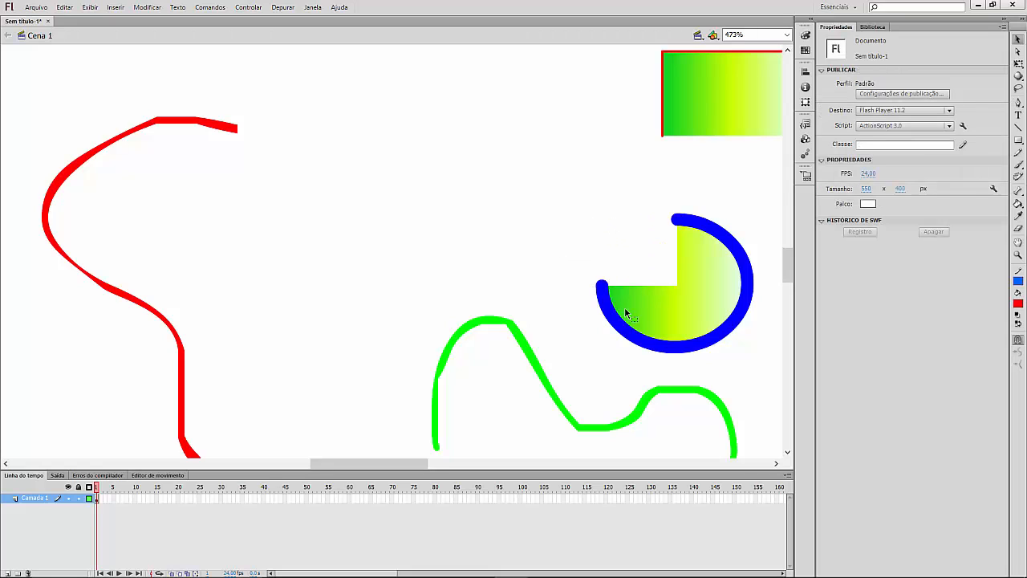
{"action": "left_click_drag", "start_coordinate": [561, 256], "coordinate": [648, 360]}
{"action": "key", "text": "Delete"}
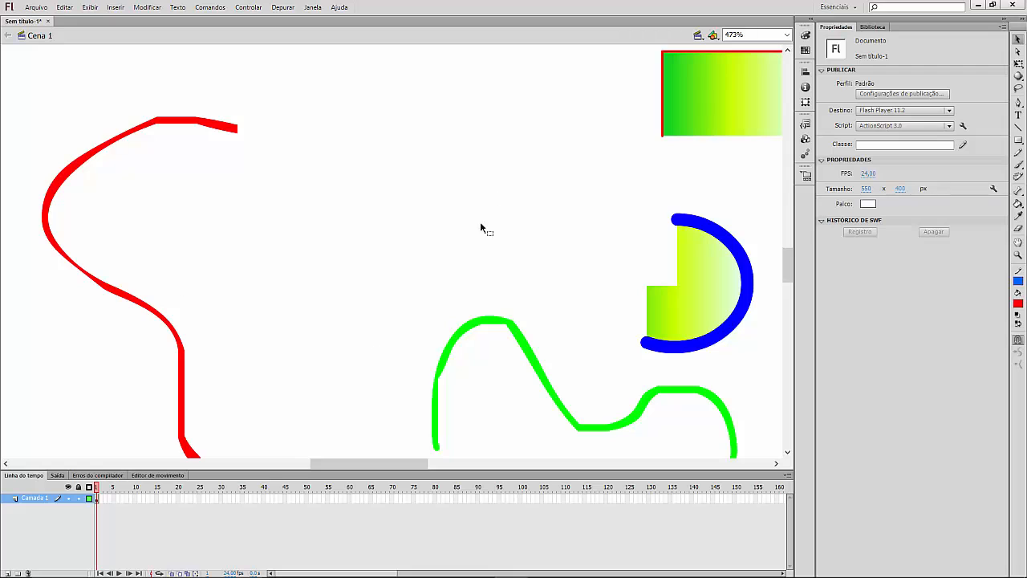
{"action": "left_click_drag", "start_coordinate": [634, 199], "coordinate": [759, 258]}
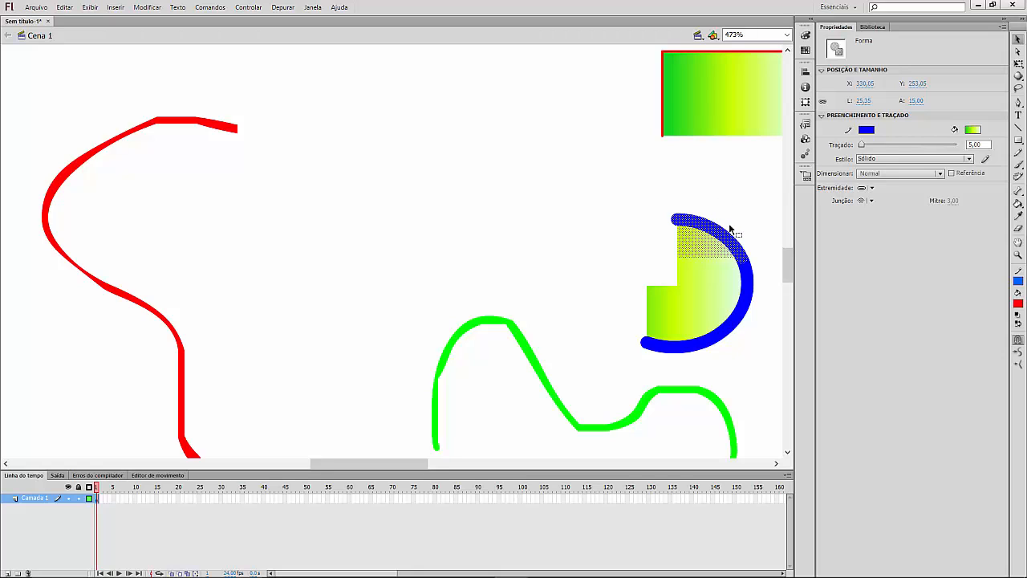
{"action": "key", "text": "Delete"}
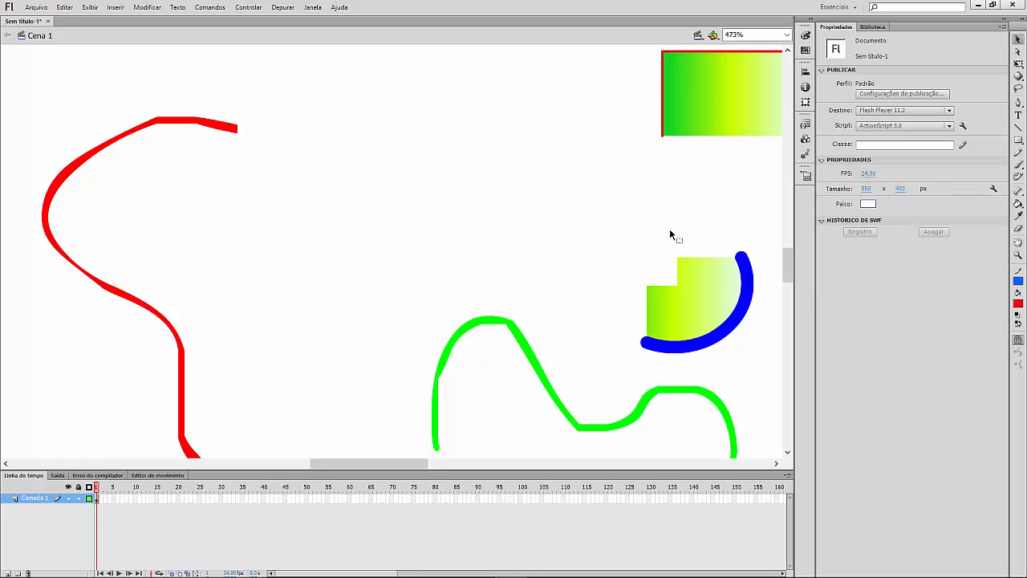
- Draw a straight diagonal line about 101 by 58 px between the red stroke and gradient rectangle, and recolor its stroke purple
{"action": "left_click", "coordinate": [1017, 128]}
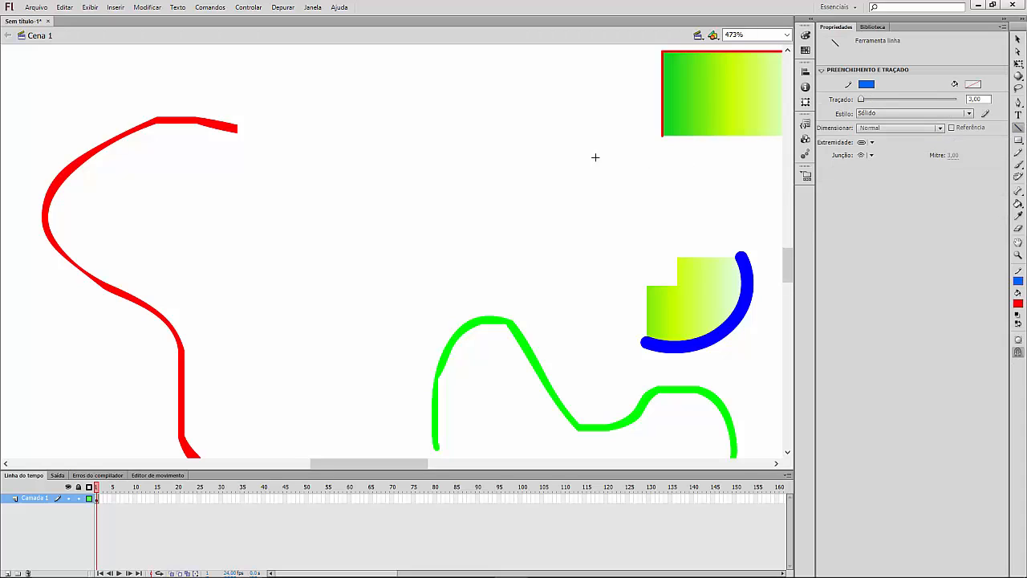
{"action": "left_click_drag", "start_coordinate": [522, 77], "coordinate": [268, 224]}
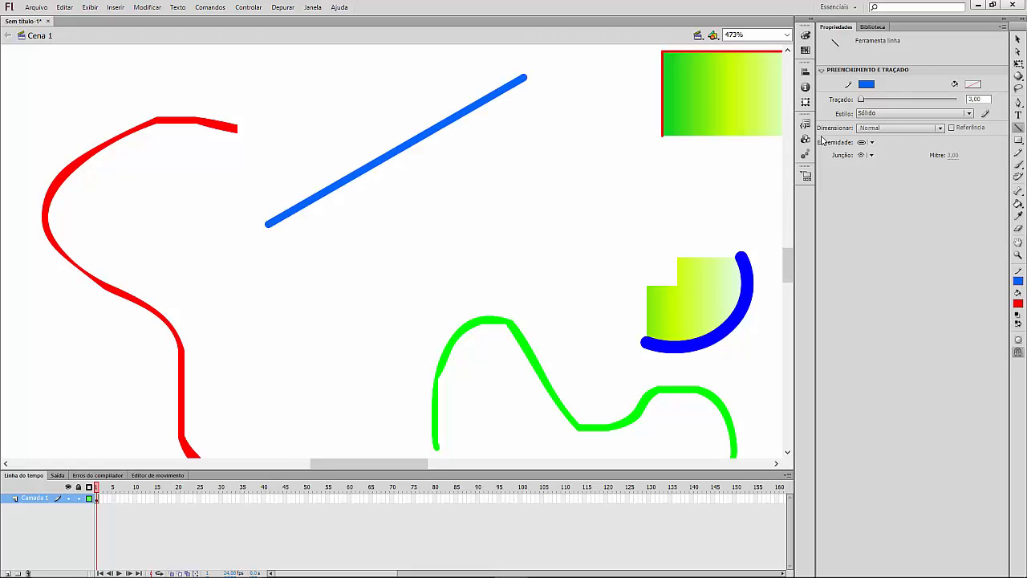
{"action": "left_click", "coordinate": [1018, 39]}
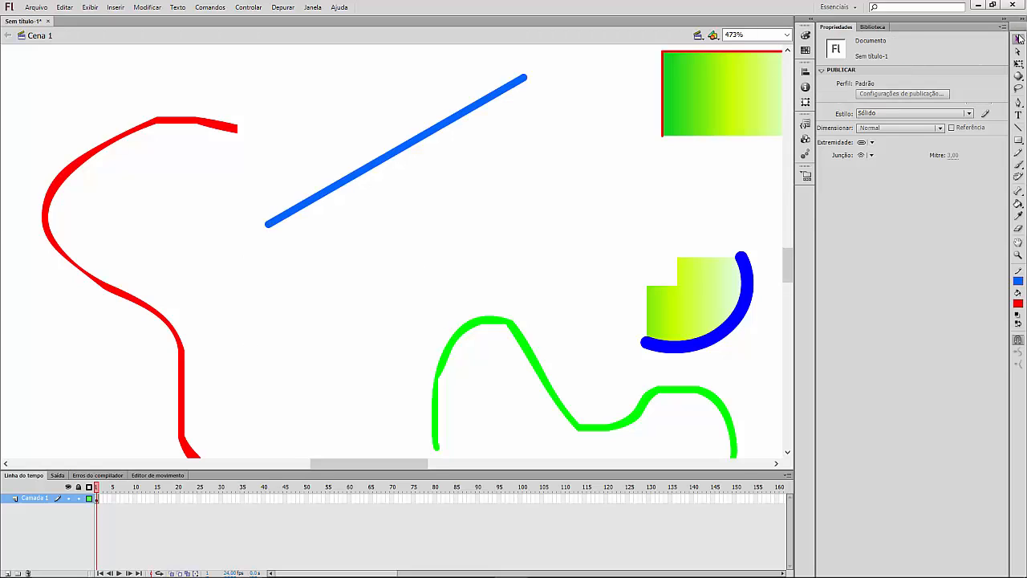
{"action": "left_click", "coordinate": [480, 109]}
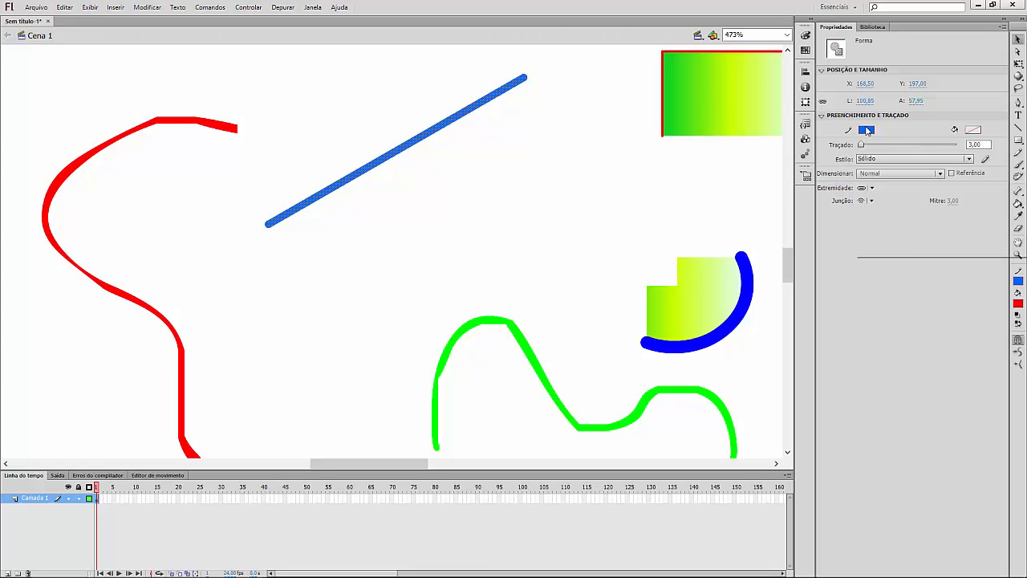
{"action": "left_click", "coordinate": [866, 130]}
{"action": "left_click", "coordinate": [895, 225]}
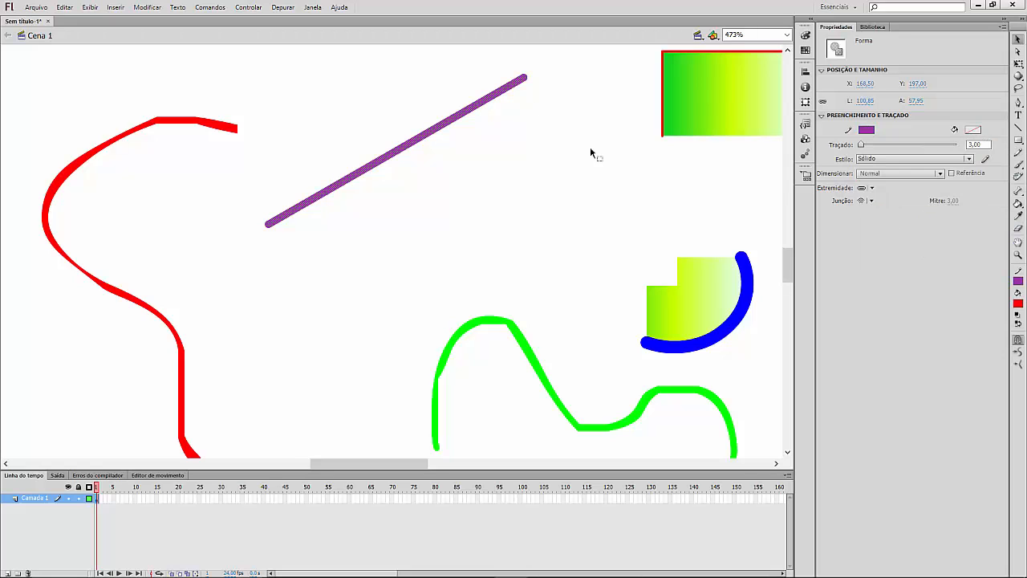
{"action": "left_click", "coordinate": [547, 148]}
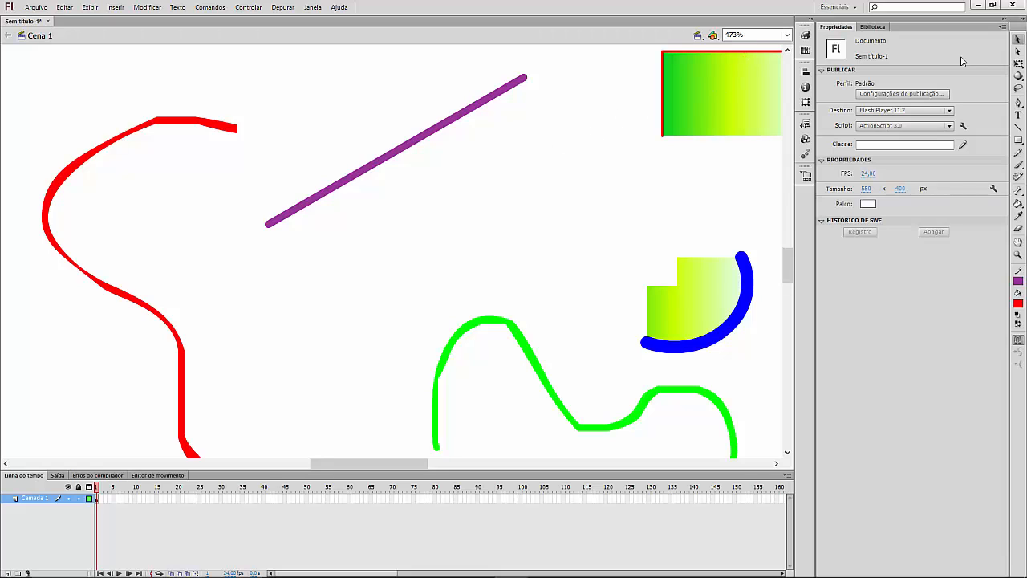
- Lasso the right part of the leftmost red-edged gradient rectangle, and cut a freehand area about 68 by 48 px from the blue-outlined gradient shape's upper left
{"action": "left_click", "coordinate": [786, 35]}
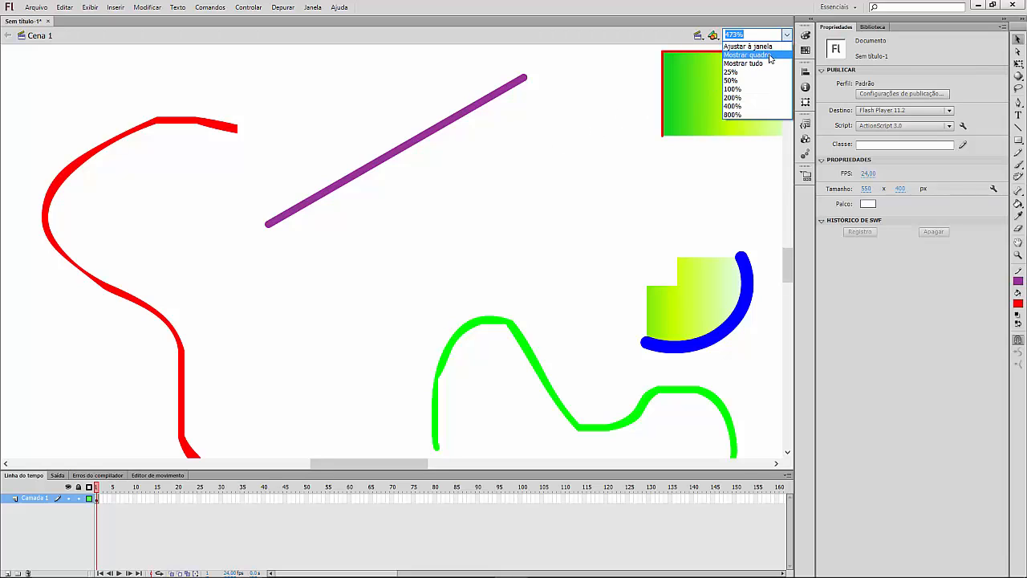
{"action": "left_click", "coordinate": [750, 46]}
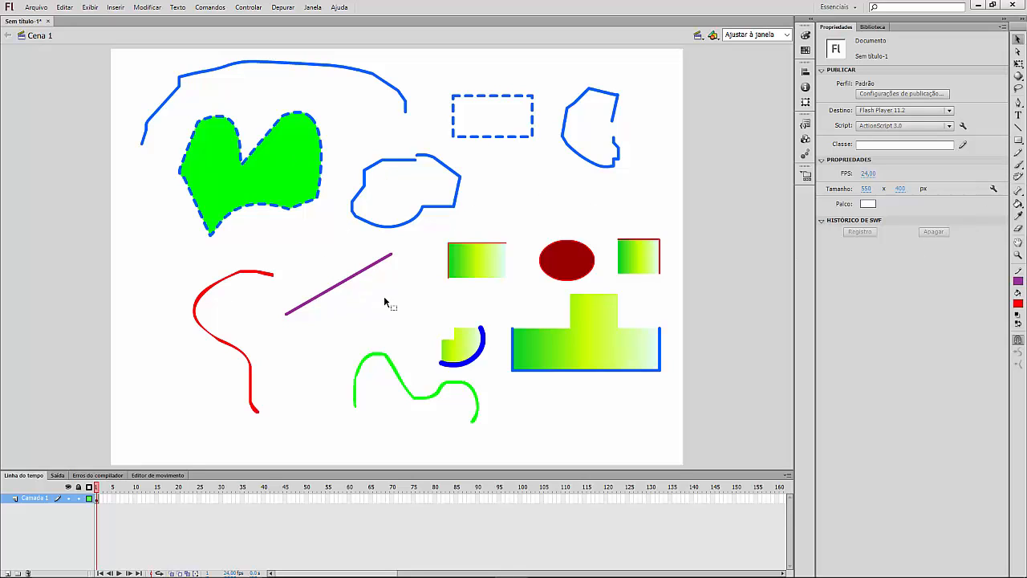
{"action": "left_click", "coordinate": [1018, 89]}
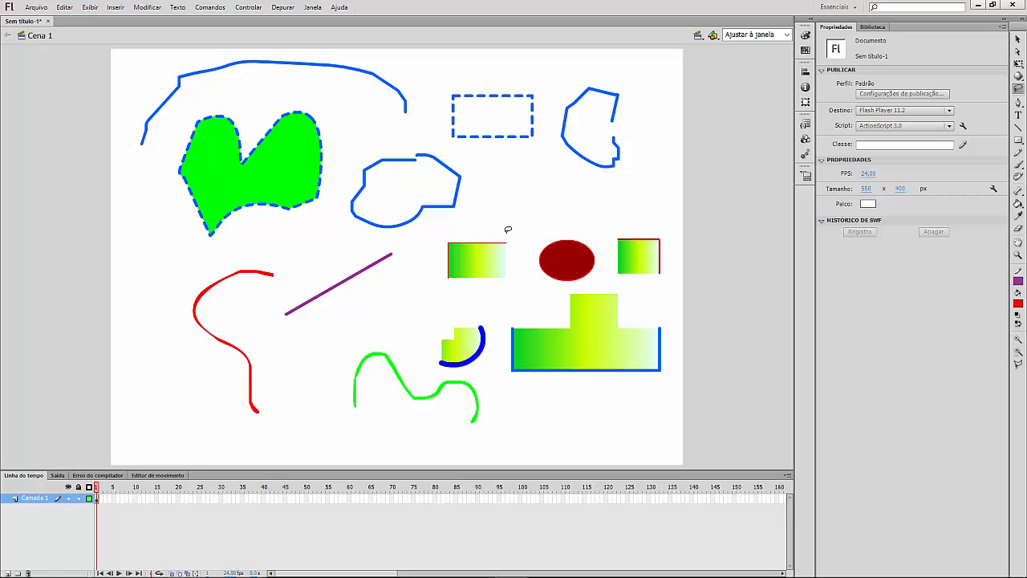
{"action": "mouse_move", "coordinate": [493, 231]}
{"action": "left_mouse_down"}
{"action": "mouse_move", "coordinate": [472, 249]}
{"action": "mouse_move", "coordinate": [474, 287]}
{"action": "mouse_move", "coordinate": [513, 294]}
{"action": "mouse_move", "coordinate": [530, 256]}
{"action": "mouse_move", "coordinate": [517, 233]}
{"action": "left_mouse_up"}
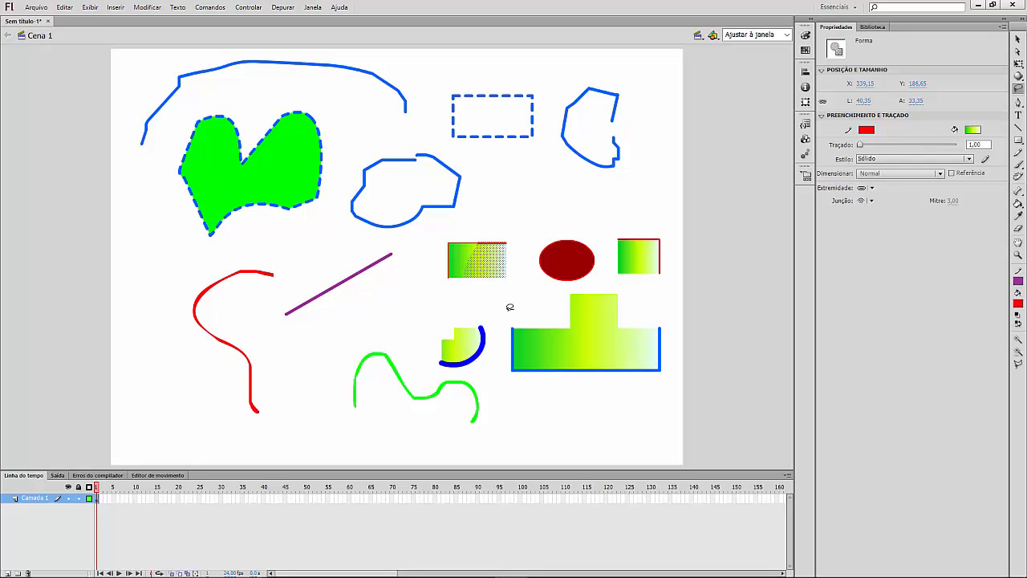
{"action": "mouse_move", "coordinate": [522, 353]}
{"action": "left_mouse_down"}
{"action": "mouse_move", "coordinate": [575, 350]}
{"action": "mouse_move", "coordinate": [585, 331]}
{"action": "mouse_move", "coordinate": [564, 300]}
{"action": "mouse_move", "coordinate": [516, 306]}
{"action": "left_mouse_up"}
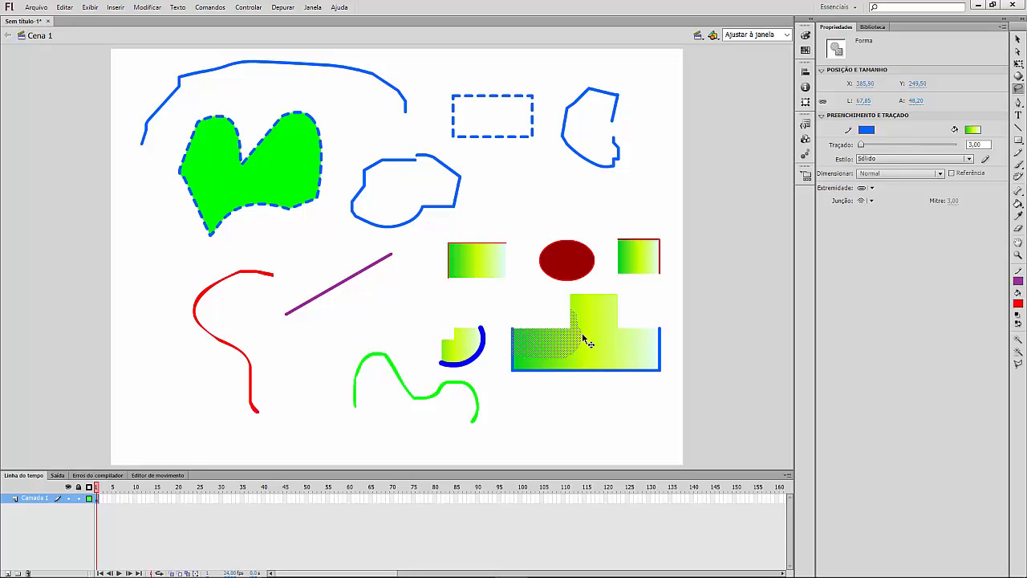
{"action": "key", "text": "Delete"}
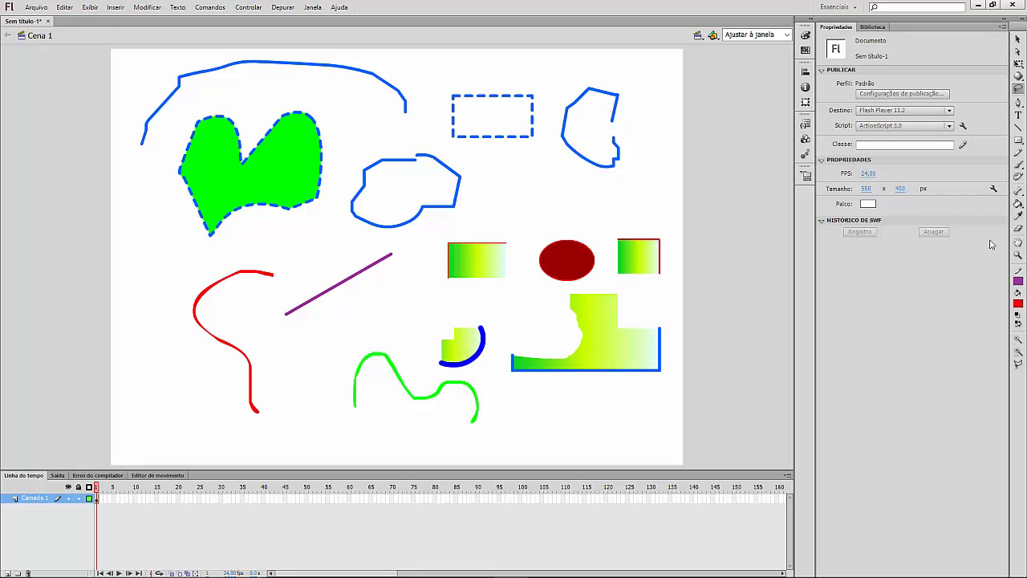
- Cut away the green shape's right lobe and its curved lower edge using a freehand Lasso selection
{"action": "left_click", "coordinate": [1018, 256]}
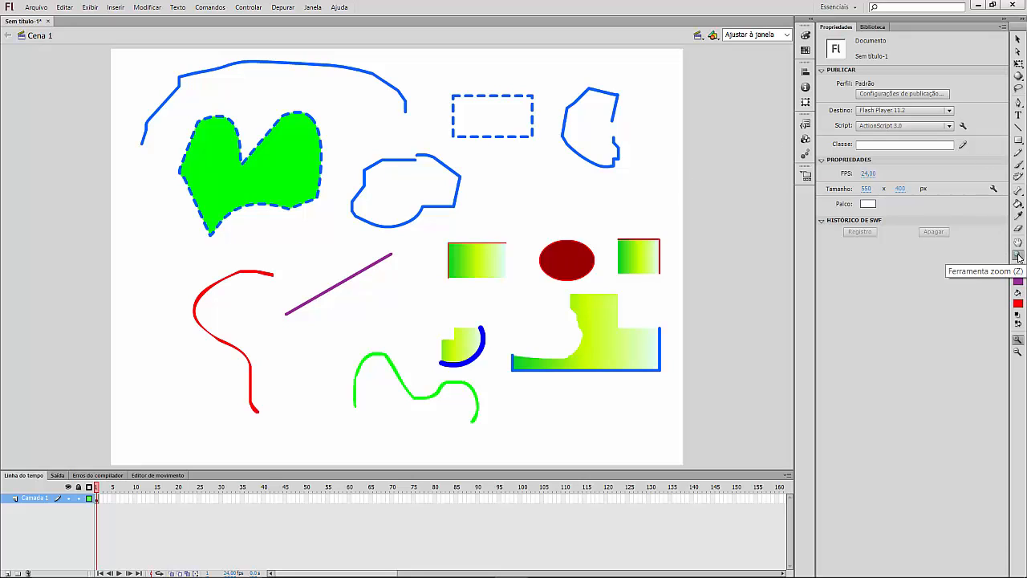
{"action": "left_click", "coordinate": [245, 174]}
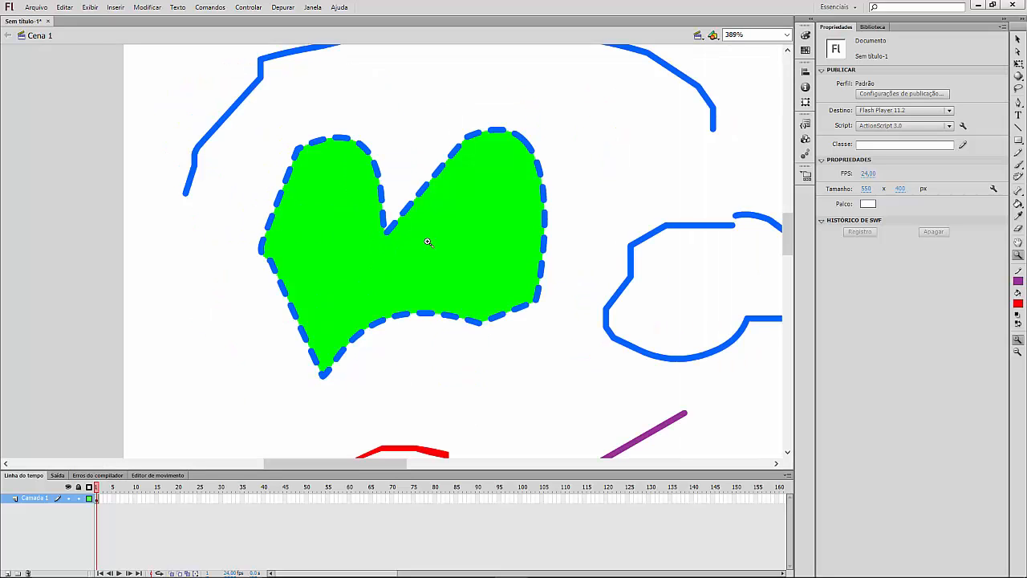
{"action": "left_click", "coordinate": [1018, 89]}
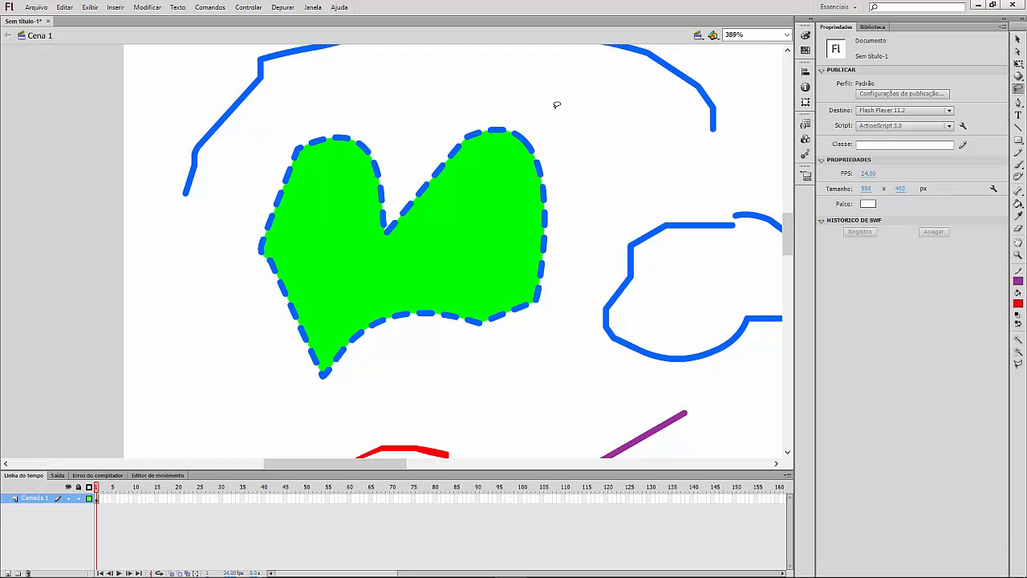
{"action": "mouse_move", "coordinate": [536, 93]}
{"action": "left_mouse_down"}
{"action": "mouse_move", "coordinate": [484, 83]}
{"action": "mouse_move", "coordinate": [451, 113]}
{"action": "left_mouse_up"}
{"action": "mouse_move", "coordinate": [445, 155]}
{"action": "left_mouse_down"}
{"action": "mouse_move", "coordinate": [493, 255]}
{"action": "mouse_move", "coordinate": [531, 262]}
{"action": "mouse_move", "coordinate": [510, 275]}
{"action": "mouse_move", "coordinate": [470, 271]}
{"action": "mouse_move", "coordinate": [475, 298]}
{"action": "mouse_move", "coordinate": [408, 274]}
{"action": "mouse_move", "coordinate": [388, 282]}
{"action": "mouse_move", "coordinate": [380, 302]}
{"action": "mouse_move", "coordinate": [340, 300]}
{"action": "mouse_move", "coordinate": [327, 324]}
{"action": "mouse_move", "coordinate": [330, 361]}
{"action": "mouse_move", "coordinate": [408, 394]}
{"action": "mouse_move", "coordinate": [522, 363]}
{"action": "mouse_move", "coordinate": [561, 321]}
{"action": "mouse_move", "coordinate": [582, 196]}
{"action": "mouse_move", "coordinate": [580, 137]}
{"action": "mouse_move", "coordinate": [561, 113]}
{"action": "left_mouse_up"}
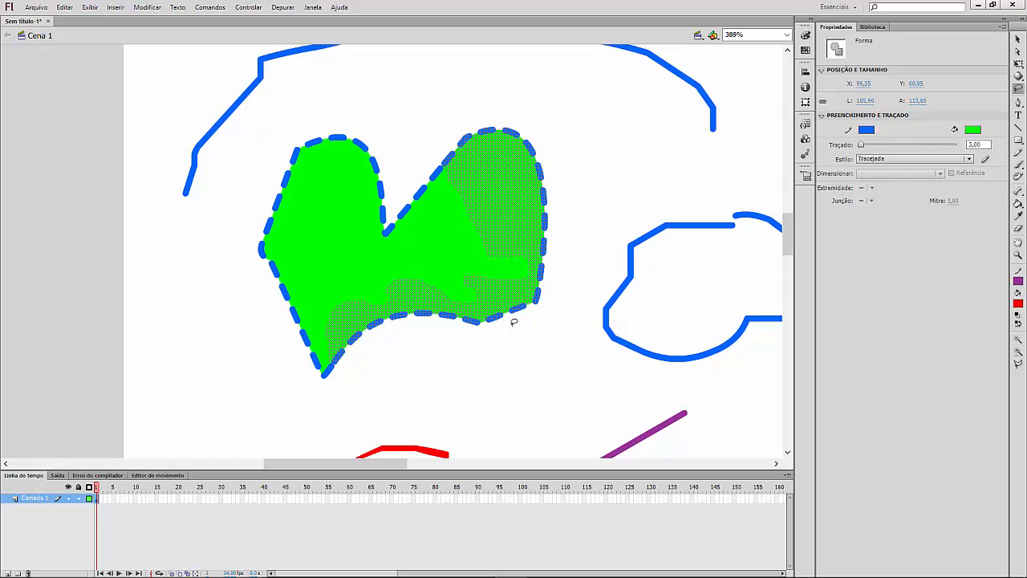
{"action": "key", "text": "Delete"}
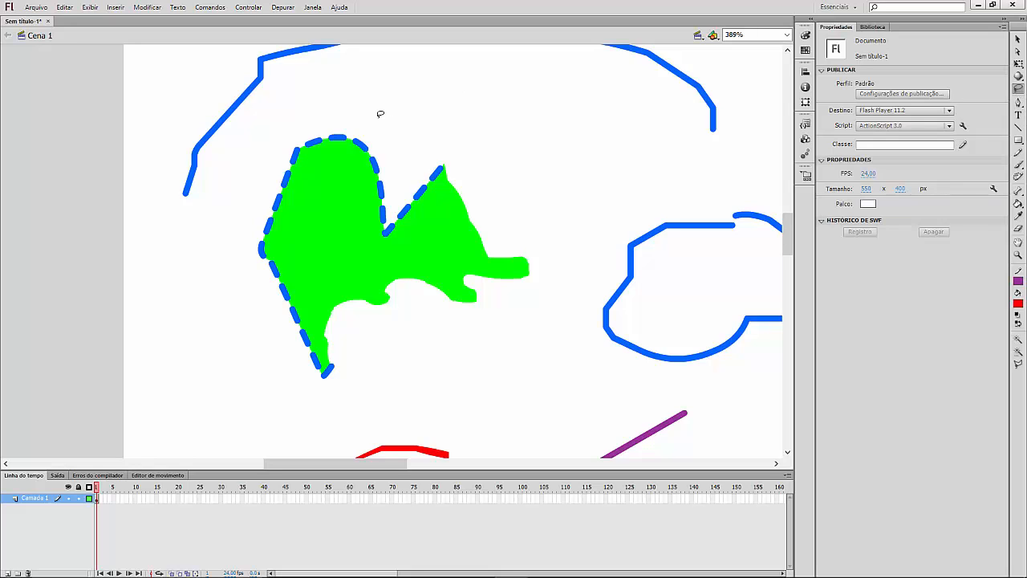
- Lasso and delete an irregular area about 42 by 29 px from the top of the green shape's left lobe
{"action": "left_click", "coordinate": [1019, 90]}
{"action": "mouse_move", "coordinate": [338, 110]}
{"action": "left_mouse_down"}
{"action": "mouse_move", "coordinate": [266, 152]}
{"action": "mouse_move", "coordinate": [268, 168]}
{"action": "mouse_move", "coordinate": [314, 191]}
{"action": "mouse_move", "coordinate": [317, 171]}
{"action": "mouse_move", "coordinate": [334, 164]}
{"action": "mouse_move", "coordinate": [350, 176]}
{"action": "mouse_move", "coordinate": [362, 151]}
{"action": "left_mouse_up"}
{"action": "left_click_drag", "start_coordinate": [337, 109], "coordinate": [337, 110]}
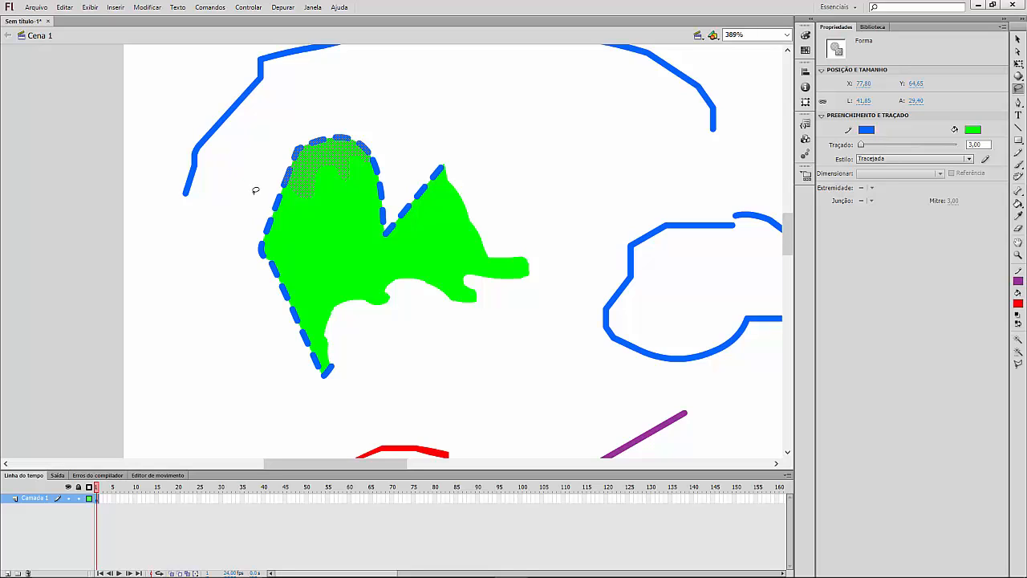
{"action": "key", "text": "Delete"}
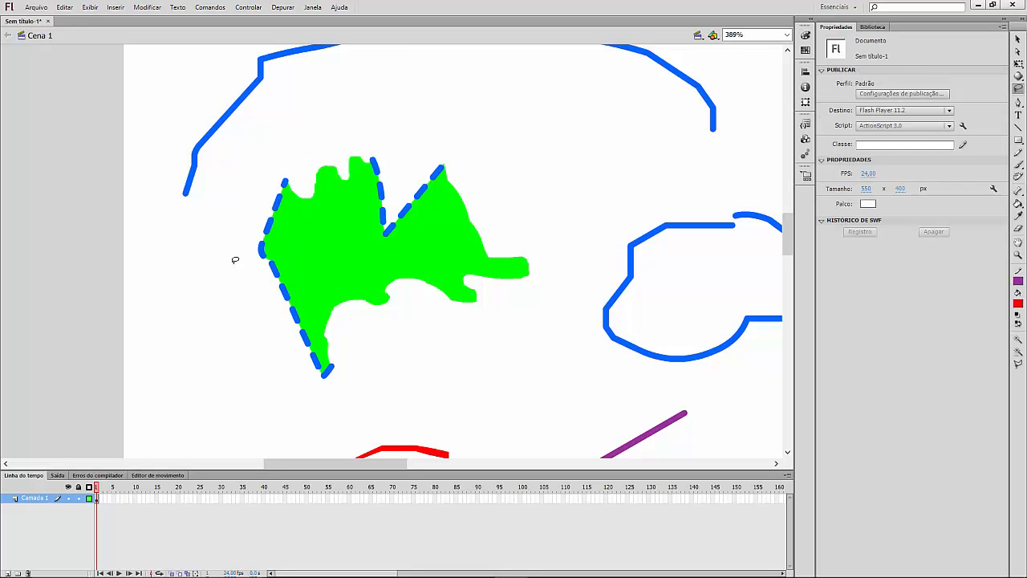
- Delete the green shape's upper portion, the leftover sliver above it and its right end using rectangular selections, and fit the stage to the window
{"action": "left_click", "coordinate": [1018, 40]}
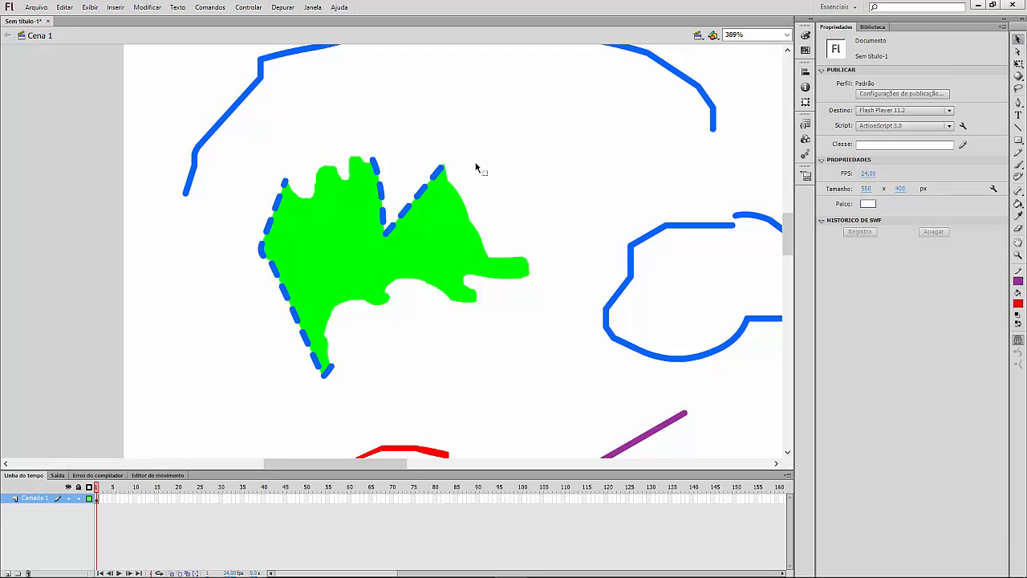
{"action": "mouse_move", "coordinate": [466, 161]}
{"action": "left_mouse_down"}
{"action": "mouse_move", "coordinate": [572, 339]}
{"action": "mouse_move", "coordinate": [676, 385]}
{"action": "mouse_move", "coordinate": [426, 344]}
{"action": "mouse_move", "coordinate": [337, 342]}
{"action": "mouse_move", "coordinate": [287, 201]}
{"action": "mouse_move", "coordinate": [221, 240]}
{"action": "left_mouse_up"}
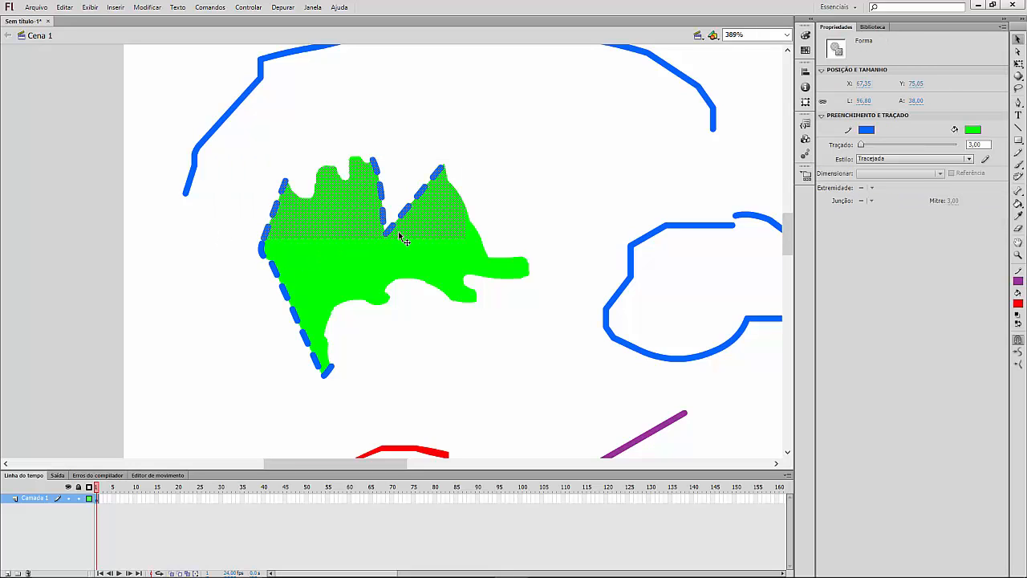
{"action": "key", "text": "Delete"}
{"action": "left_click_drag", "start_coordinate": [401, 186], "coordinate": [338, 139]}
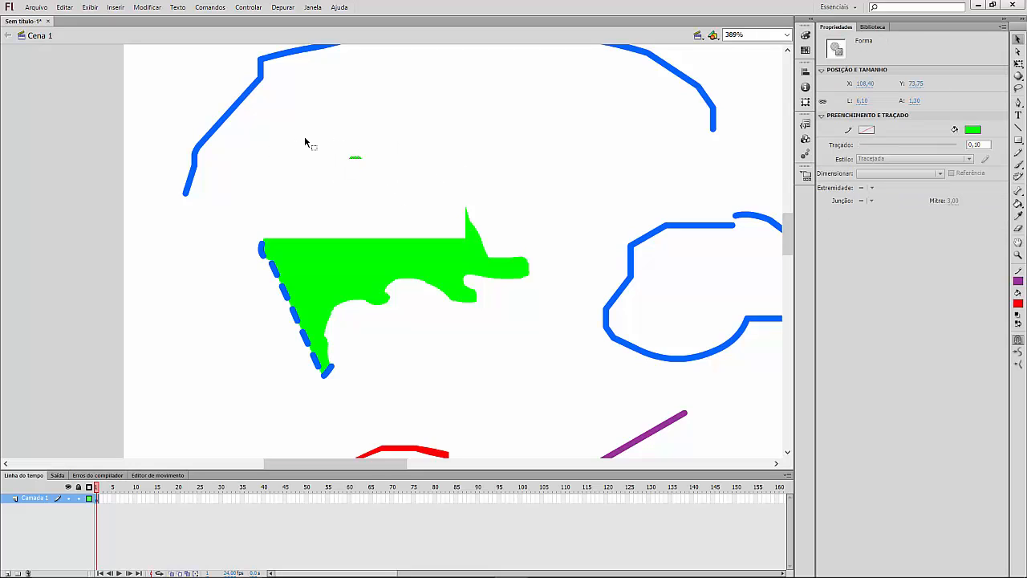
{"action": "key", "text": "Delete"}
{"action": "left_click_drag", "start_coordinate": [412, 155], "coordinate": [553, 324]}
{"action": "key", "text": "Delete"}
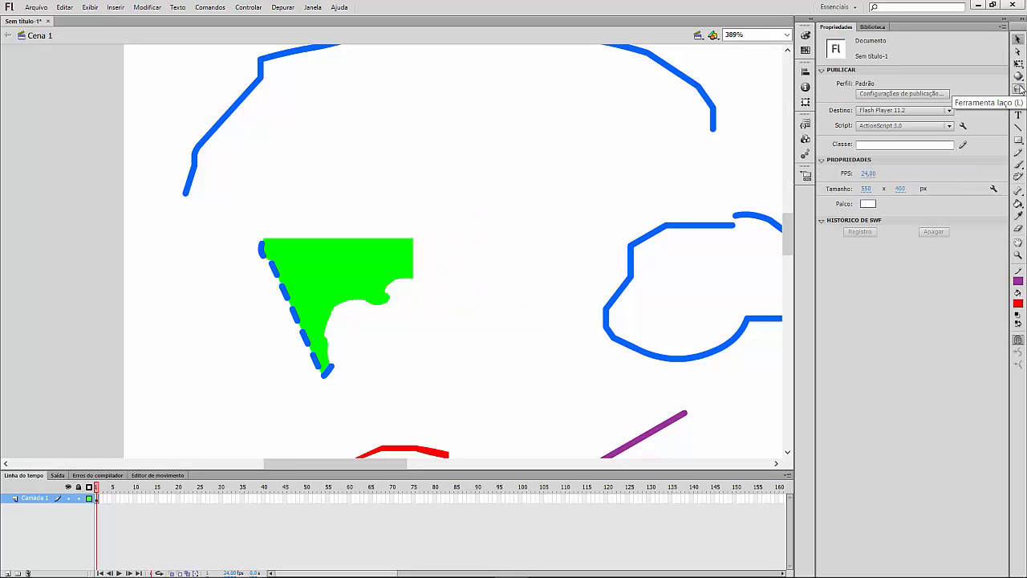
{"action": "left_click", "coordinate": [786, 35]}
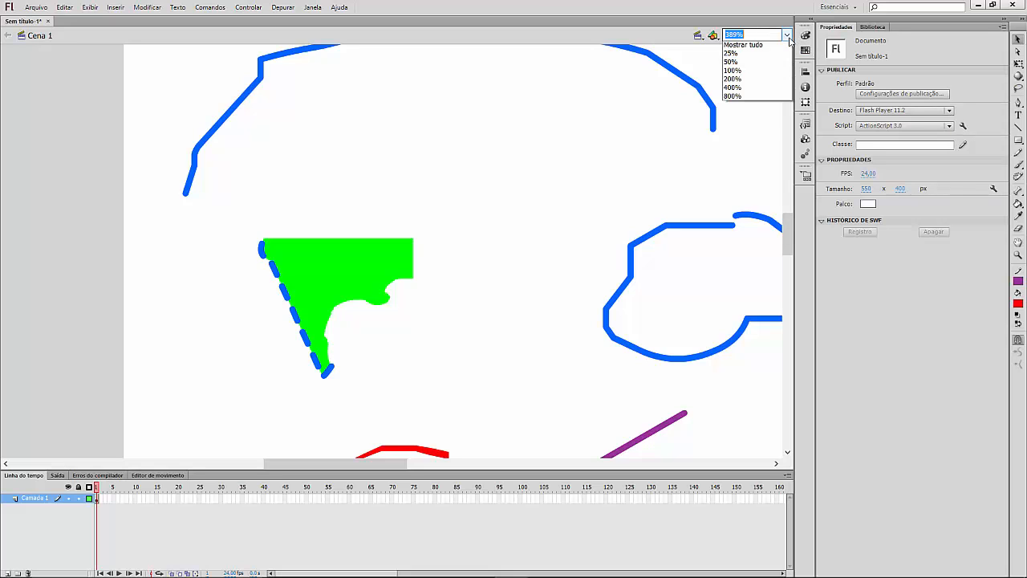
{"action": "left_click", "coordinate": [754, 45]}
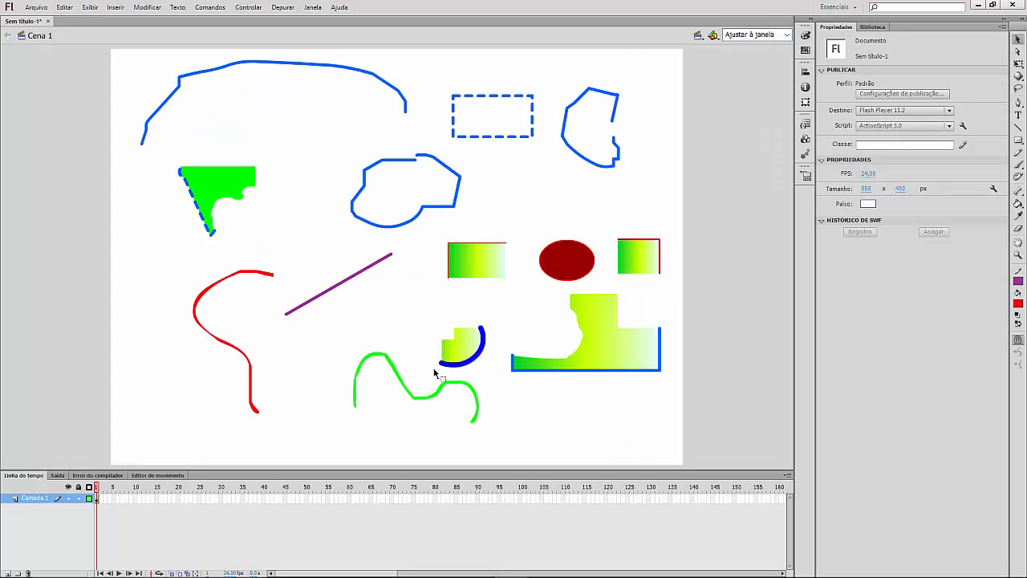